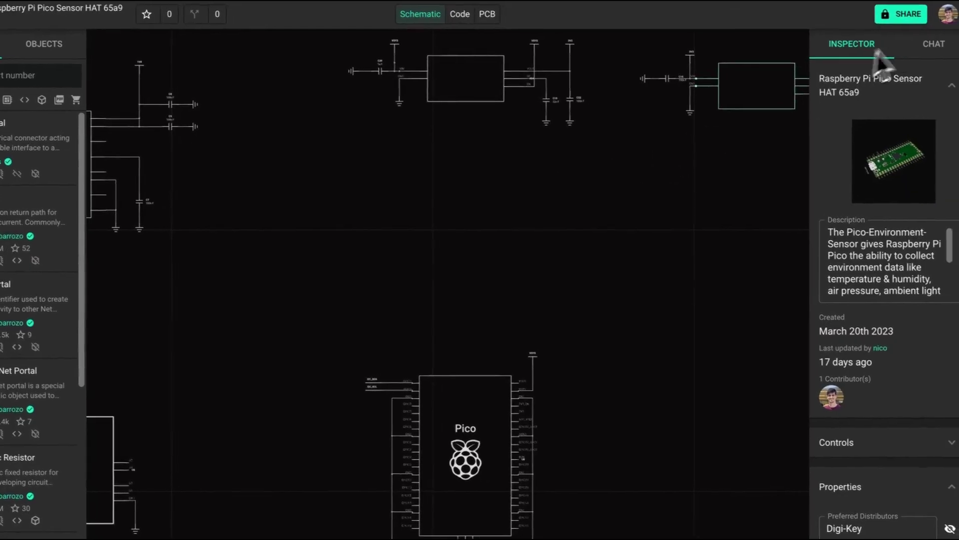
Review the project's sharing options, and preview the May 30, 11:36 PM version from its change history before returning to the current schematic
click(911, 15)
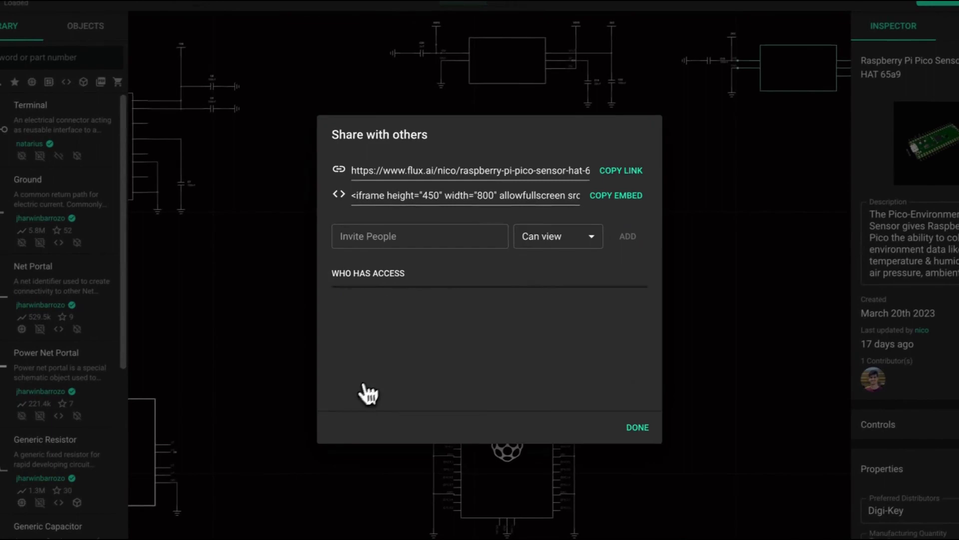
click(646, 425)
click(20, 23)
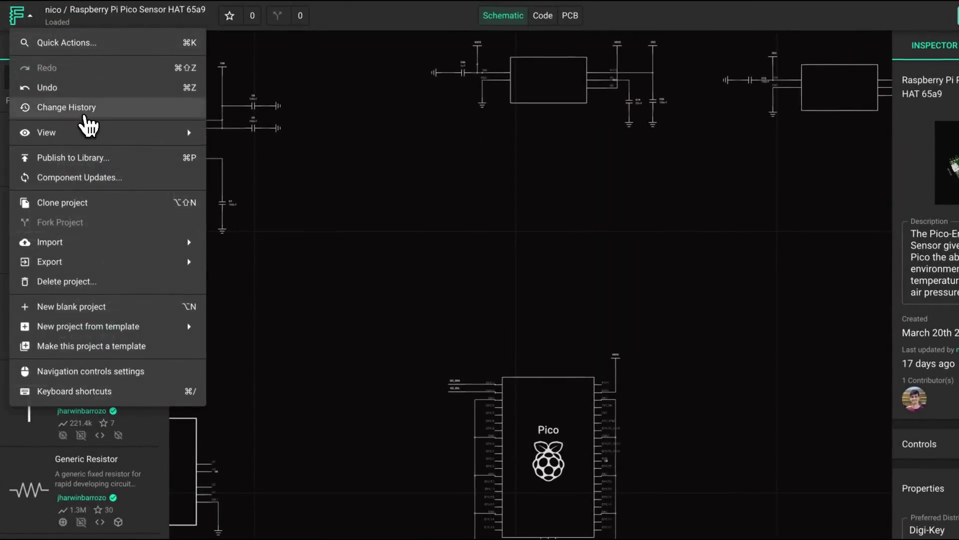
click(86, 111)
click(137, 184)
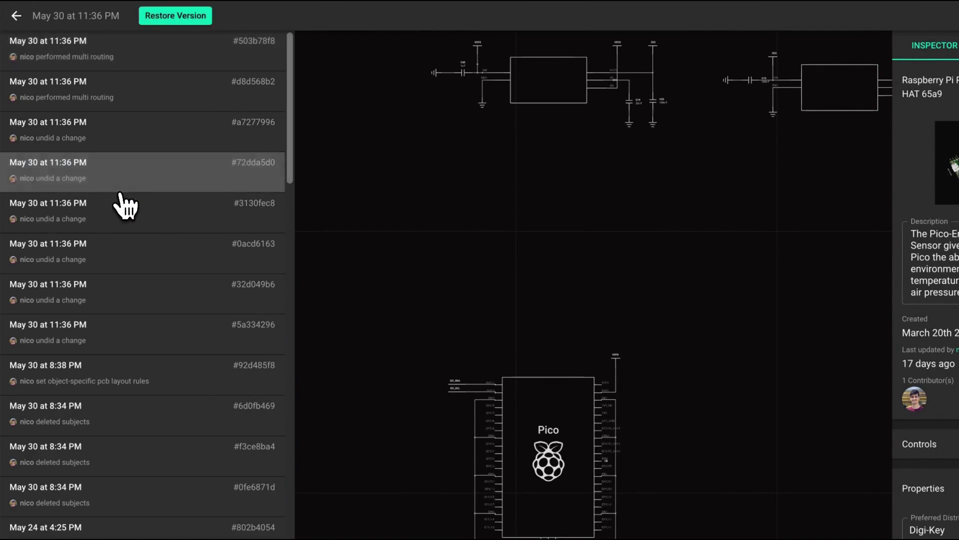
click(15, 16)
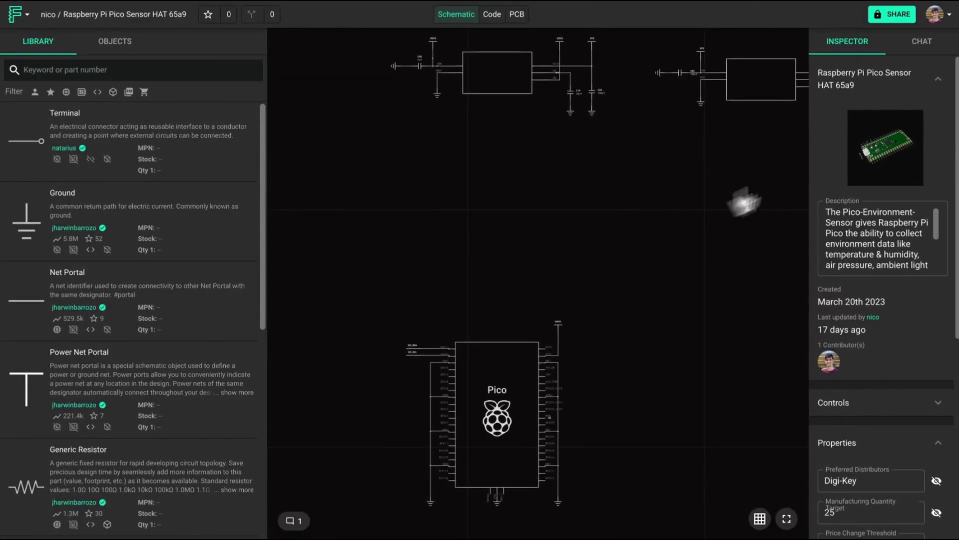
Open the project's chat beside the schematic
click(925, 42)
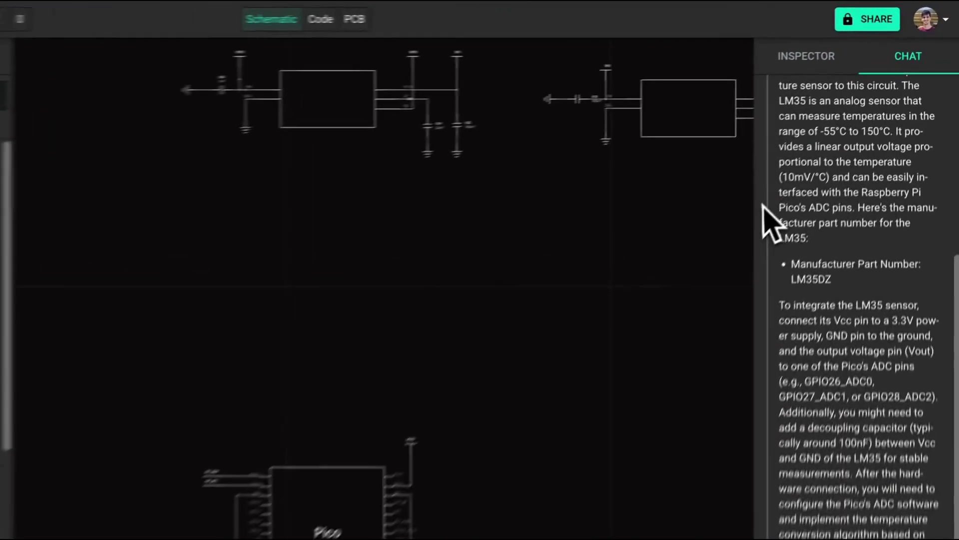
drag(763, 205, 522, 210)
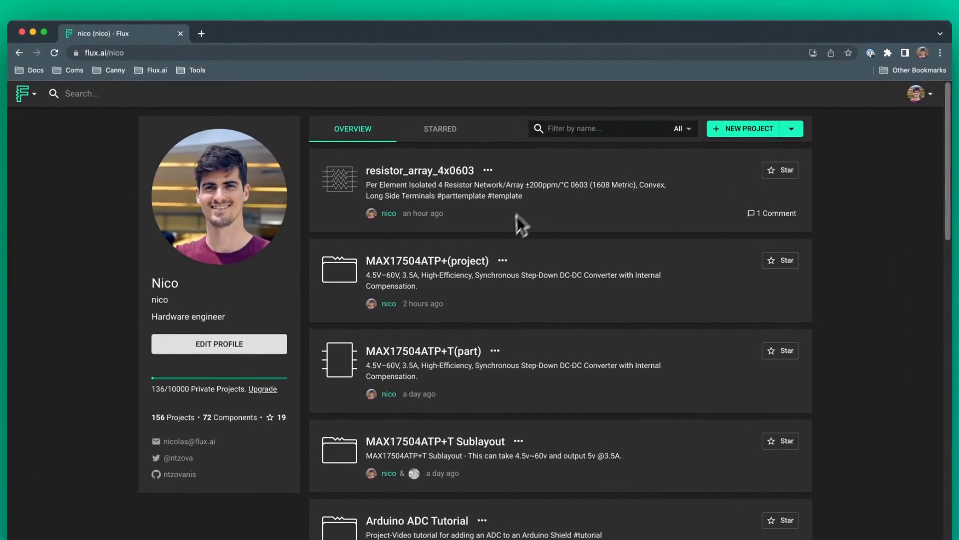
Look through the profile's project list, filter it by the name "arduino", and clear the filter
scroll(511, 257, down, 1)
scroll(511, 258, up, 1)
text(arduino)
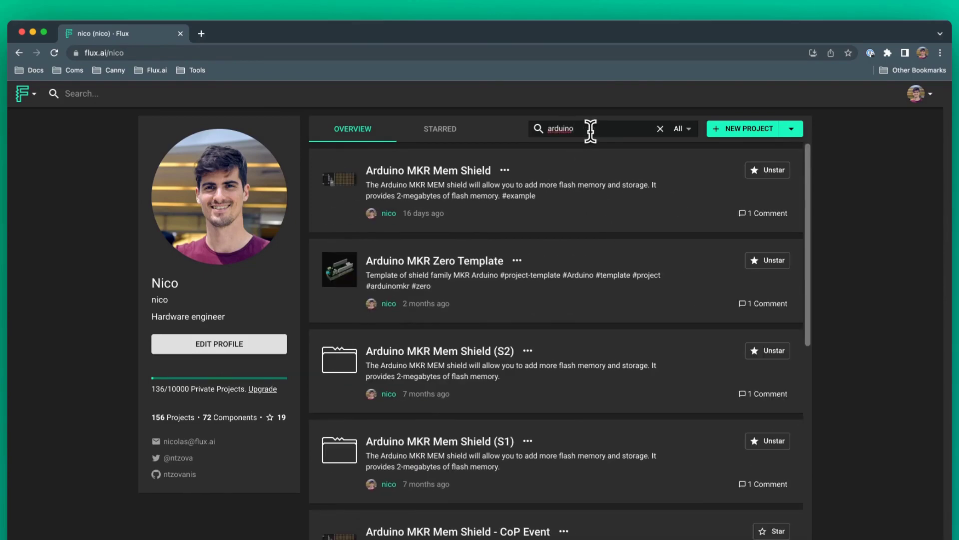
key(BackSpace)
key(BackSpace)
key(BackSpace)
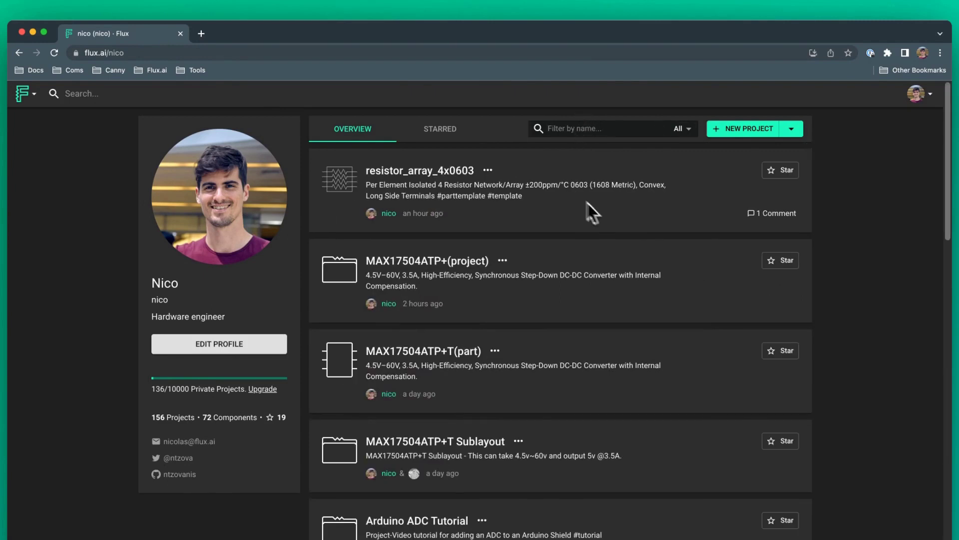
Open the Tutorials page of the documentation, look over its categories, and close the documentation
click(917, 100)
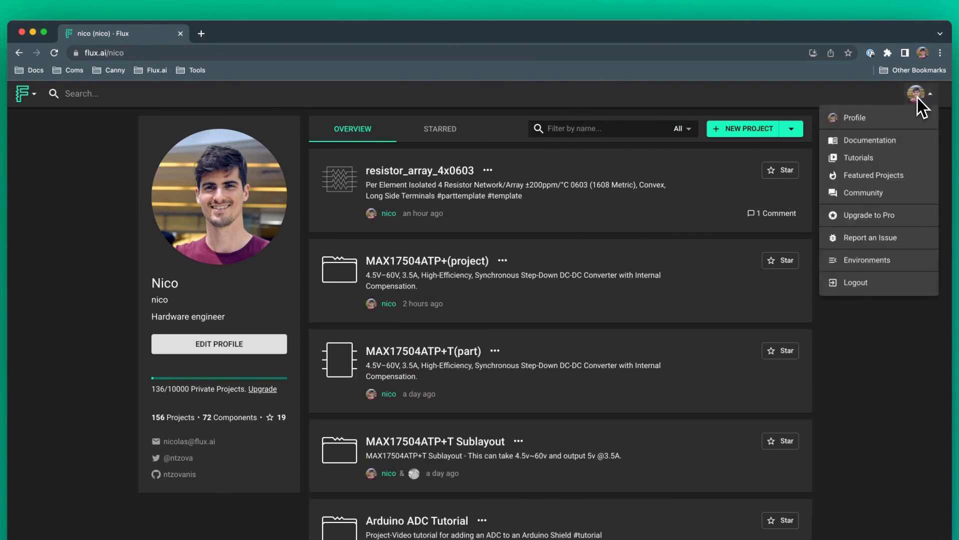
click(879, 158)
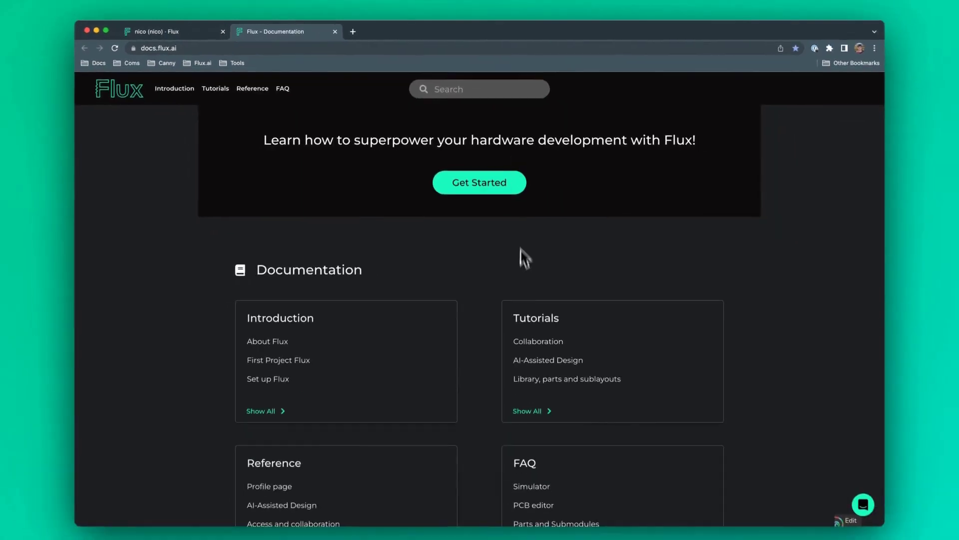
click(537, 355)
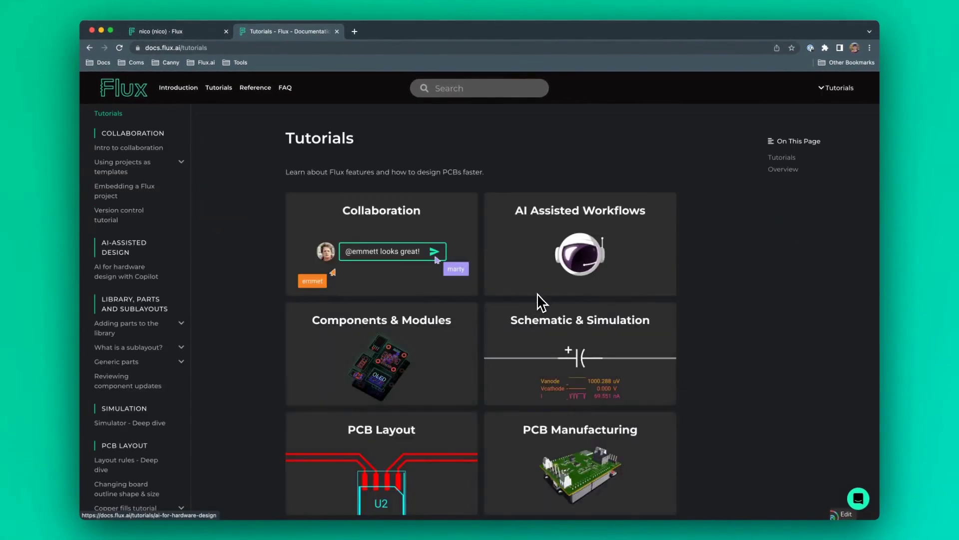
scroll(539, 300, down, 2)
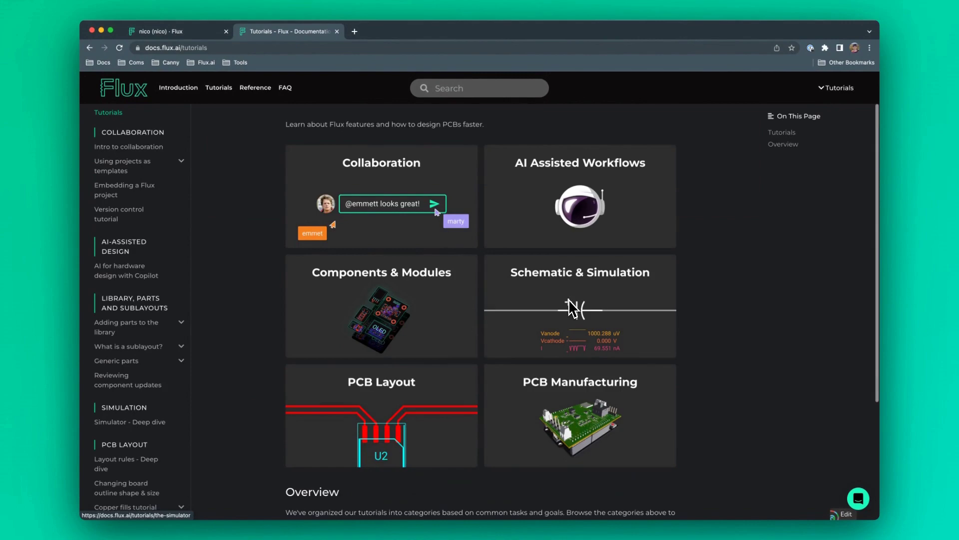
scroll(573, 310, up, 2)
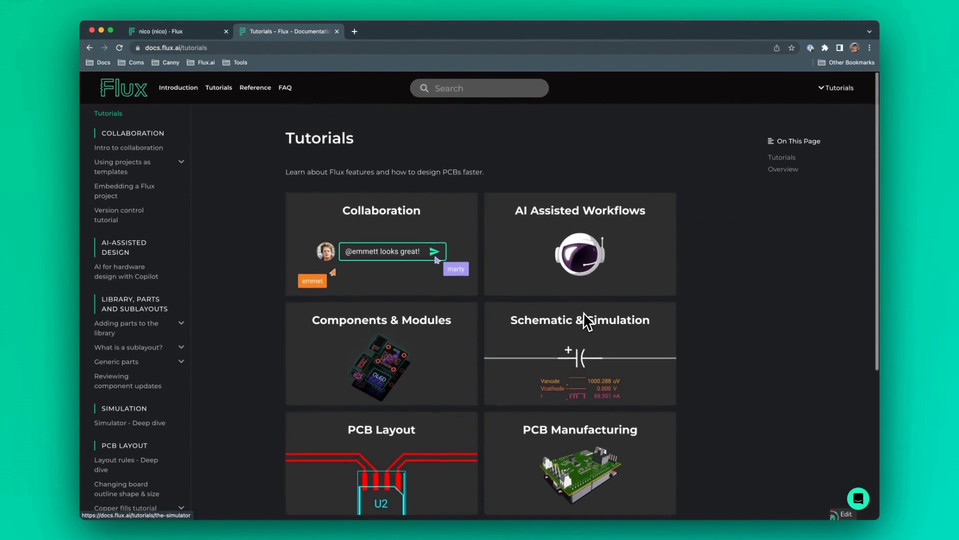
click(337, 32)
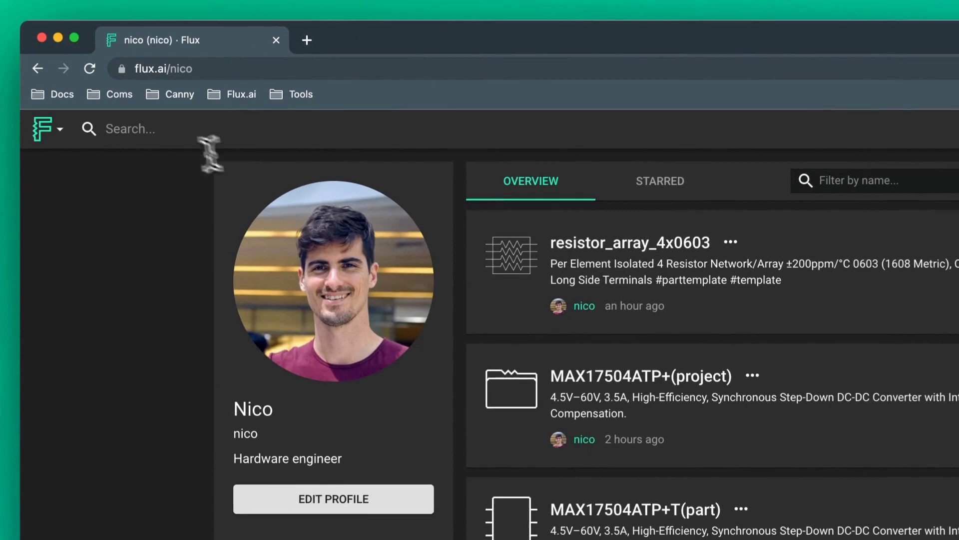
Search the whole site for another member's profile by the beginning of their username
click(170, 132)
text(jhar)
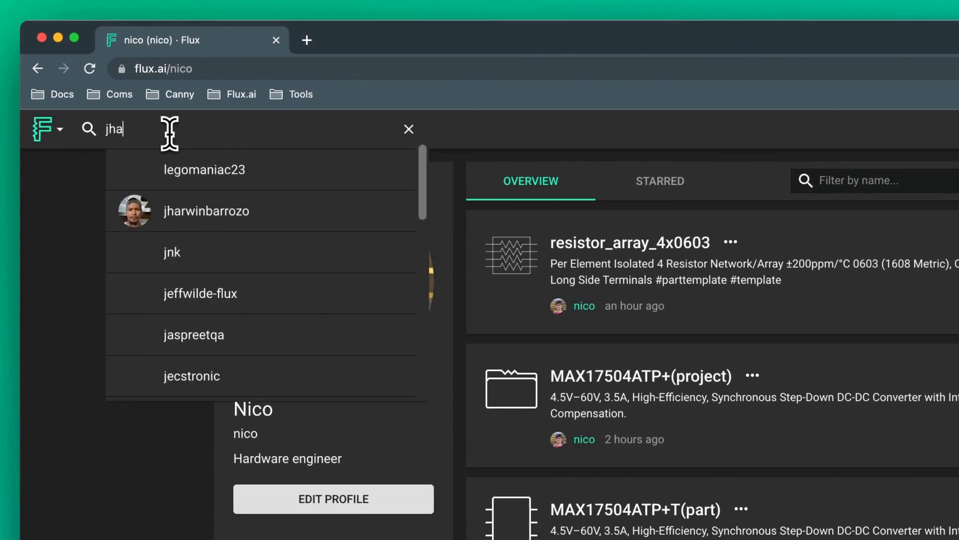
key(BackSpace)
key(BackSpace)
key(BackSpace)
key(BackSpace)
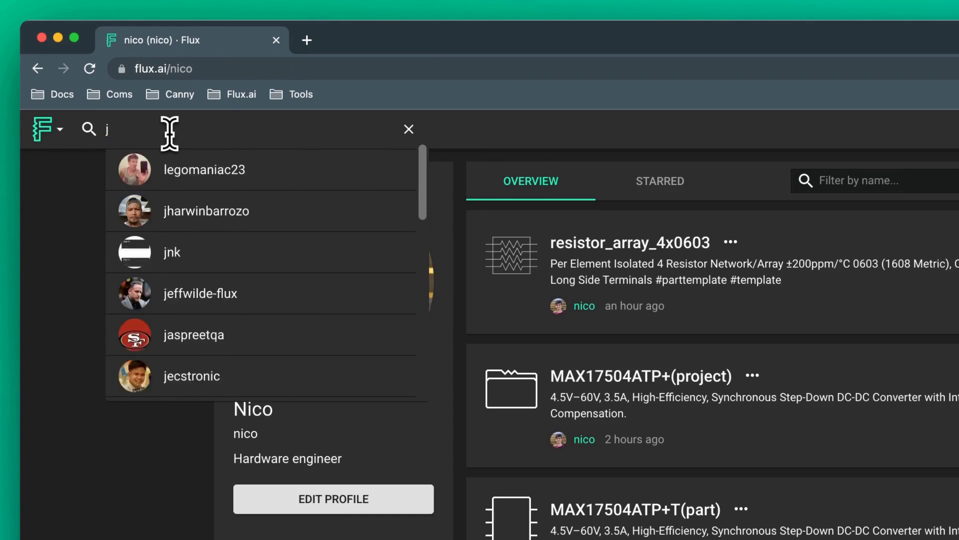
Search the whole site for "arduino", look through the suggested profiles and projects, and clear the search
text(arduino)
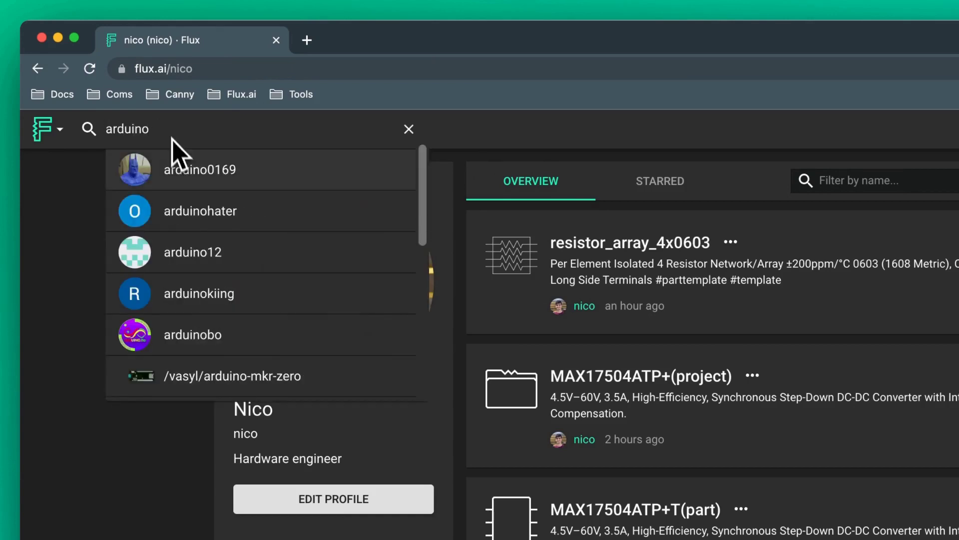
scroll(170, 257, down, 1)
scroll(167, 243, down, 3)
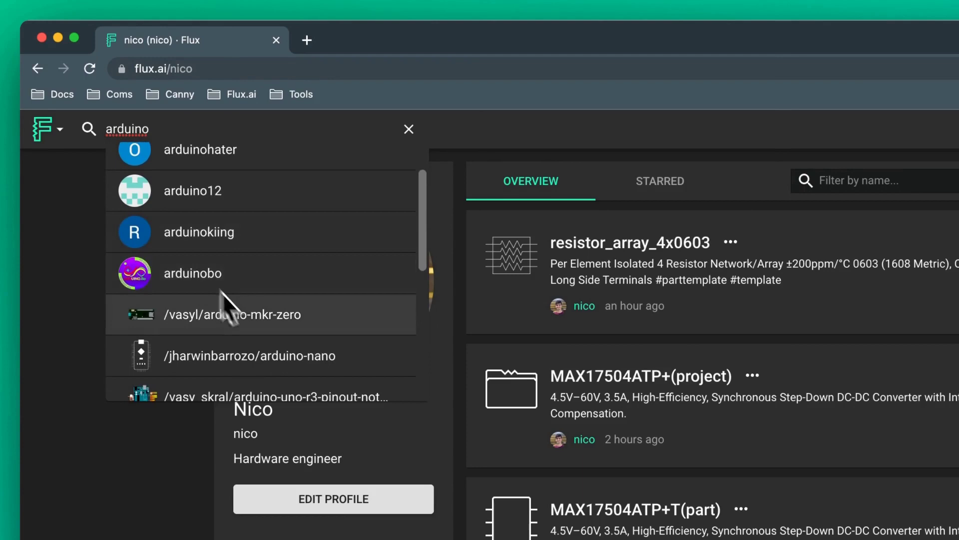
scroll(252, 340, down, 1)
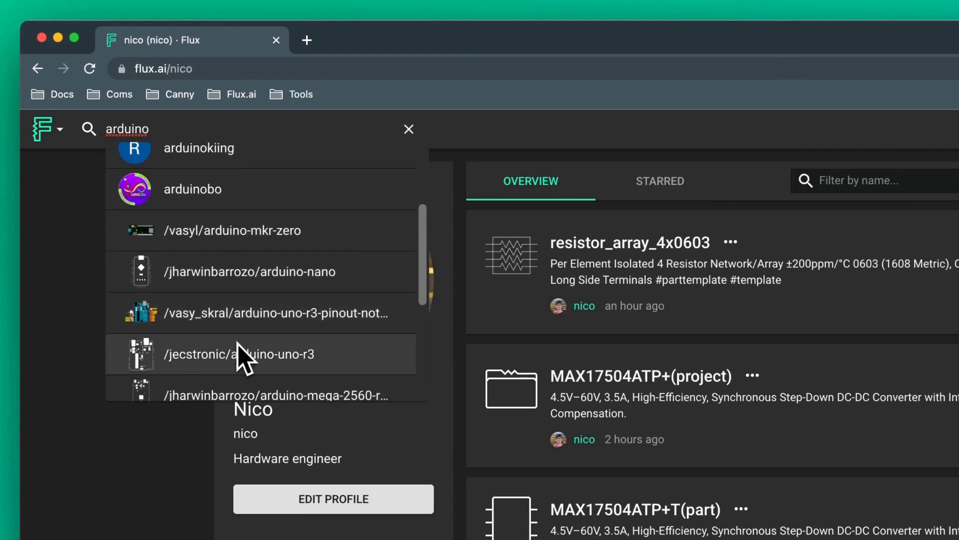
click(407, 131)
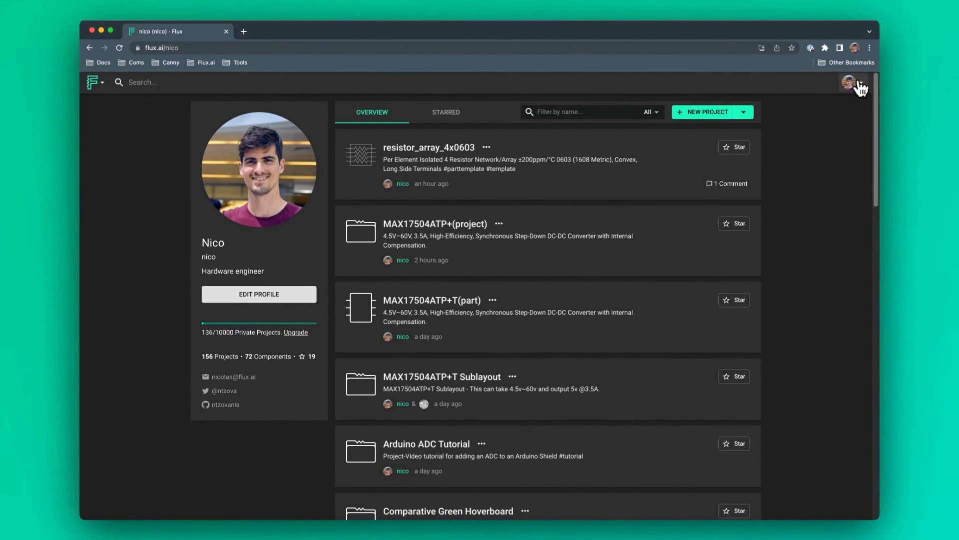
Open the Environmental Exposure Risk Meter project from the featured projects page
click(860, 89)
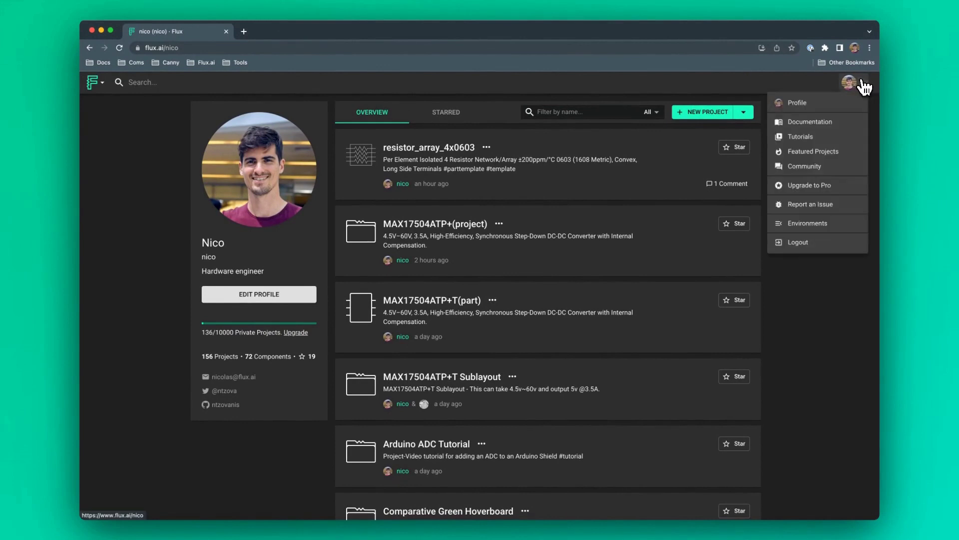
click(833, 152)
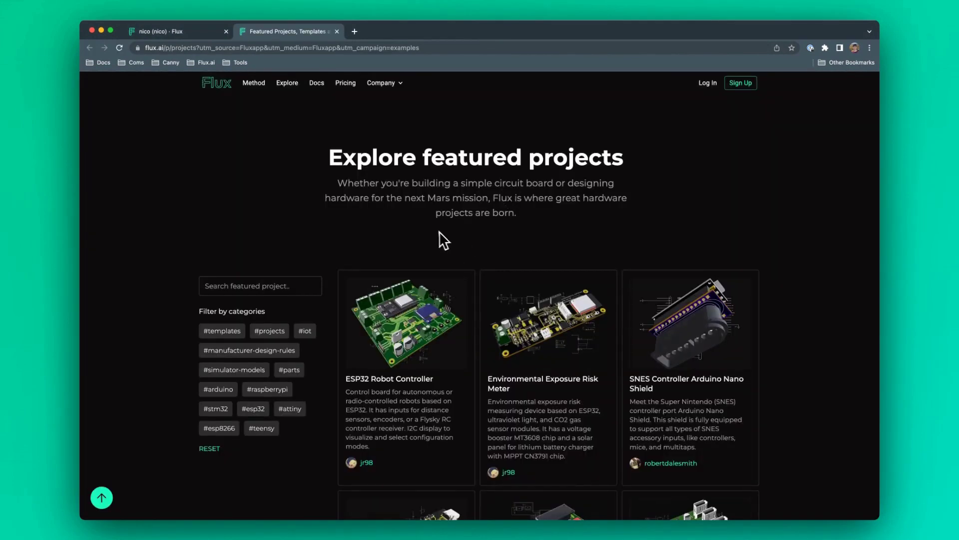
scroll(410, 237, down, 2)
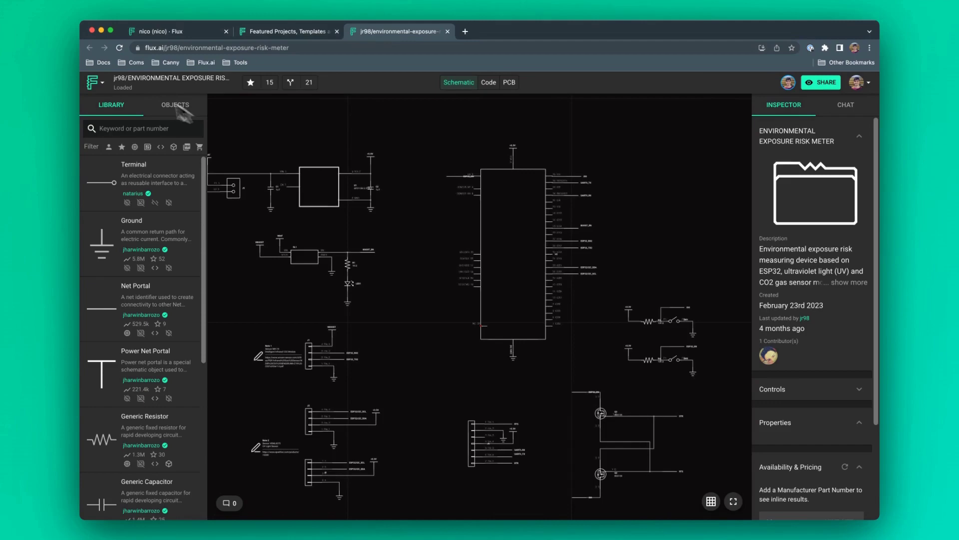
Clone the Environmental Exposure Risk Meter project into the own account
click(97, 88)
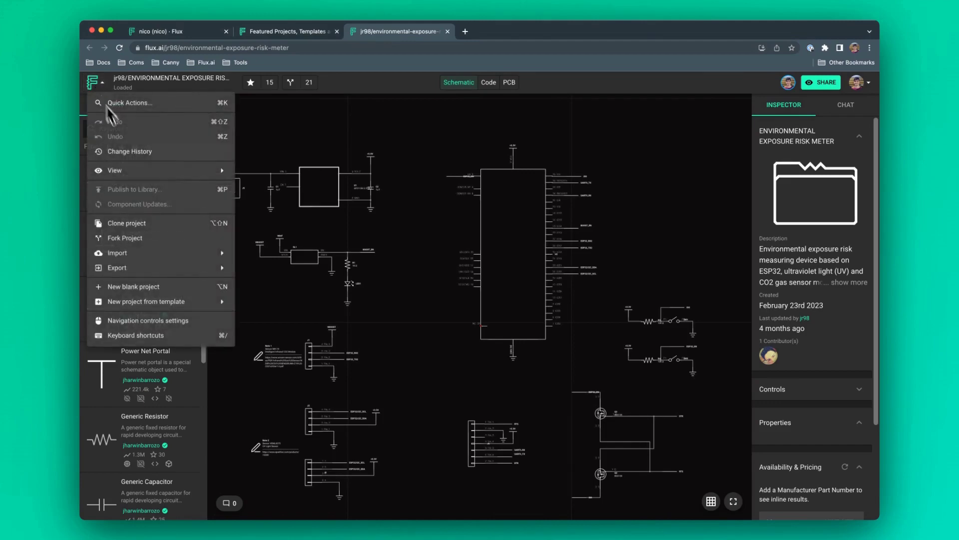
click(150, 225)
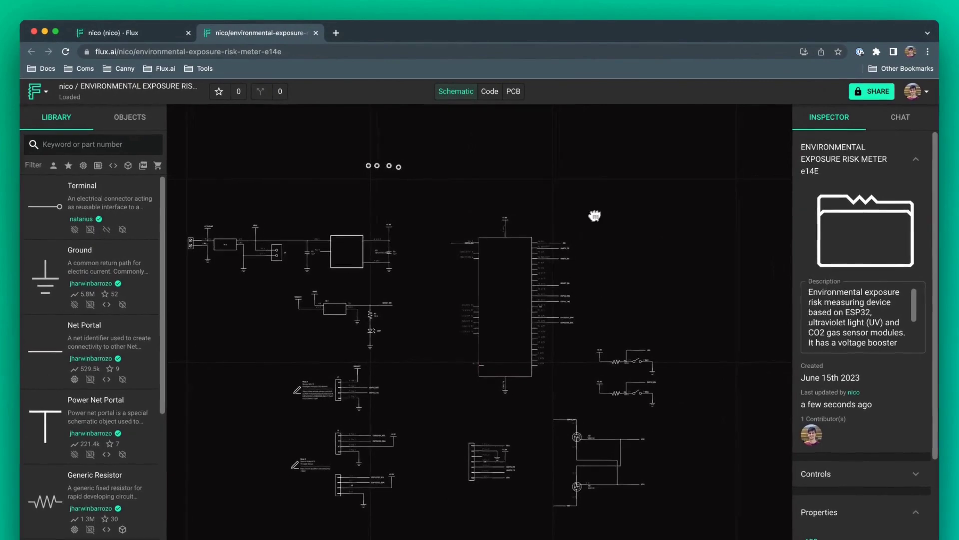
drag(595, 216, 588, 220)
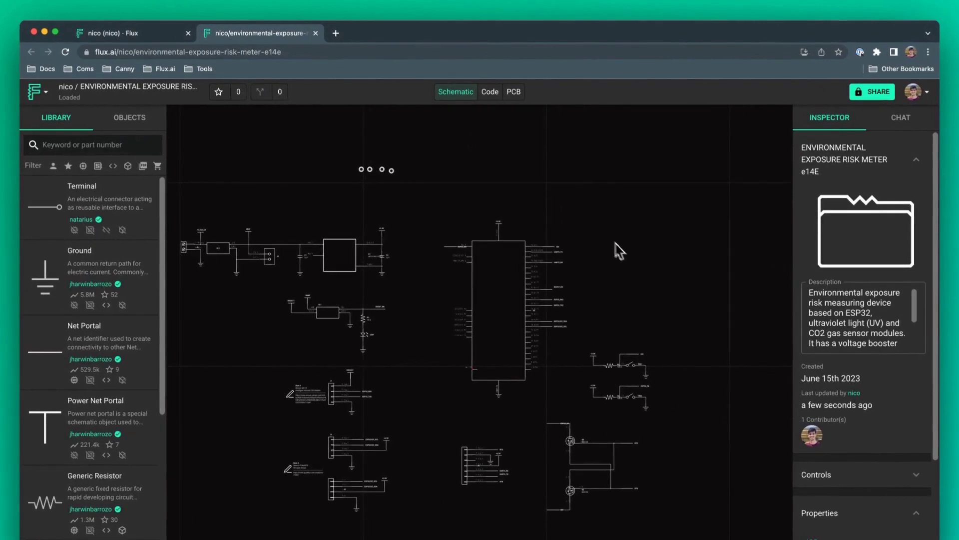
Inspect the AP2112K-3.3TRG1 regulator in the cloned schematic, and check the profile's project list for the clone before returning to it
click(336, 250)
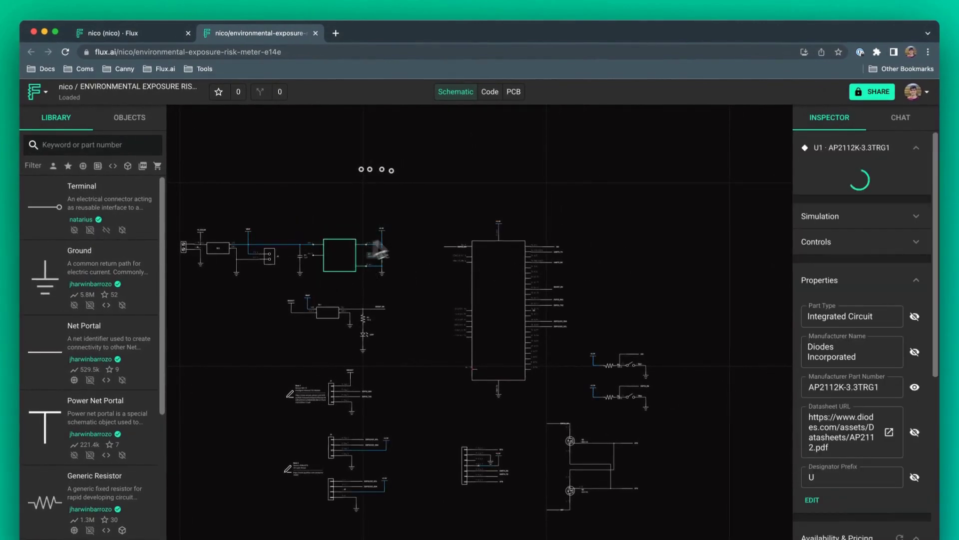
click(410, 220)
click(148, 38)
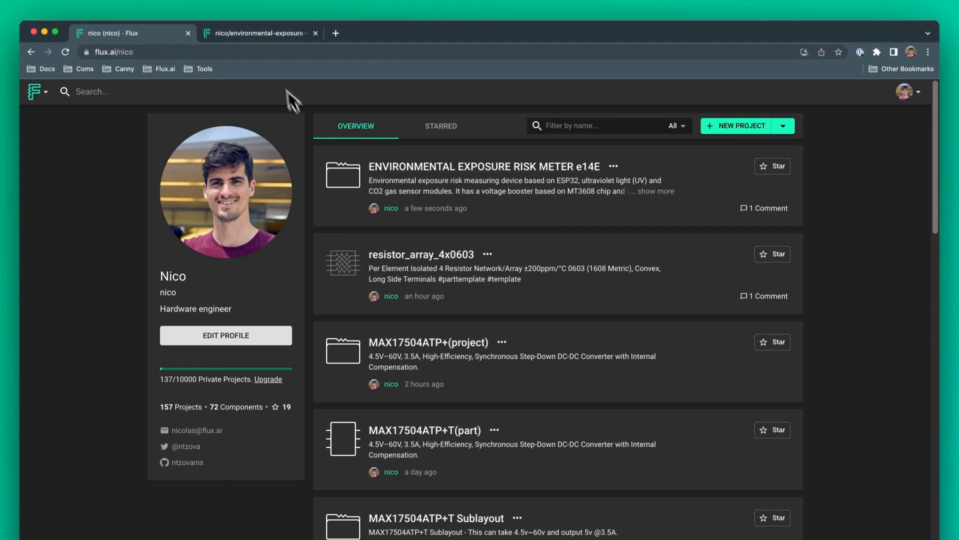
click(268, 40)
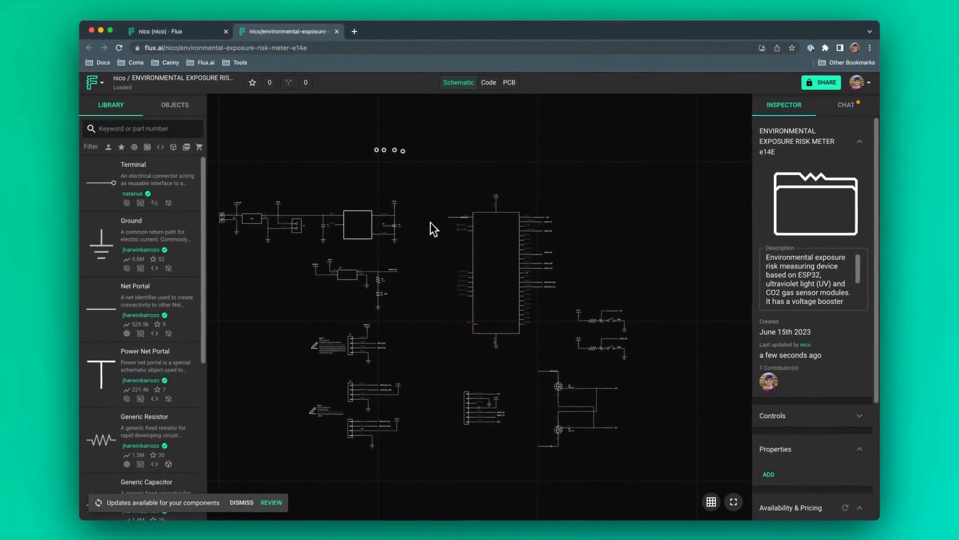
Widen the component library area beside the schematic and look through its basic parts
scroll(321, 269, left, 4)
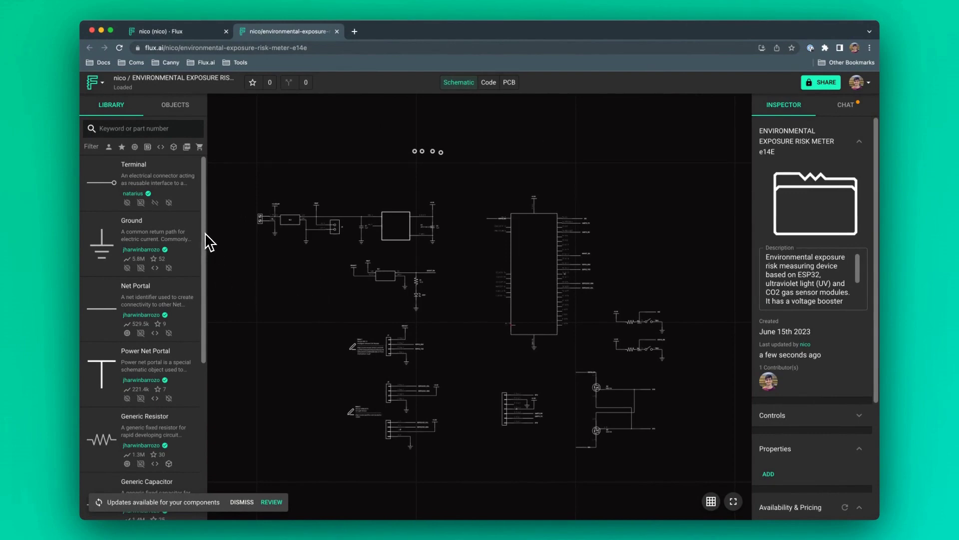
drag(208, 240, 301, 230)
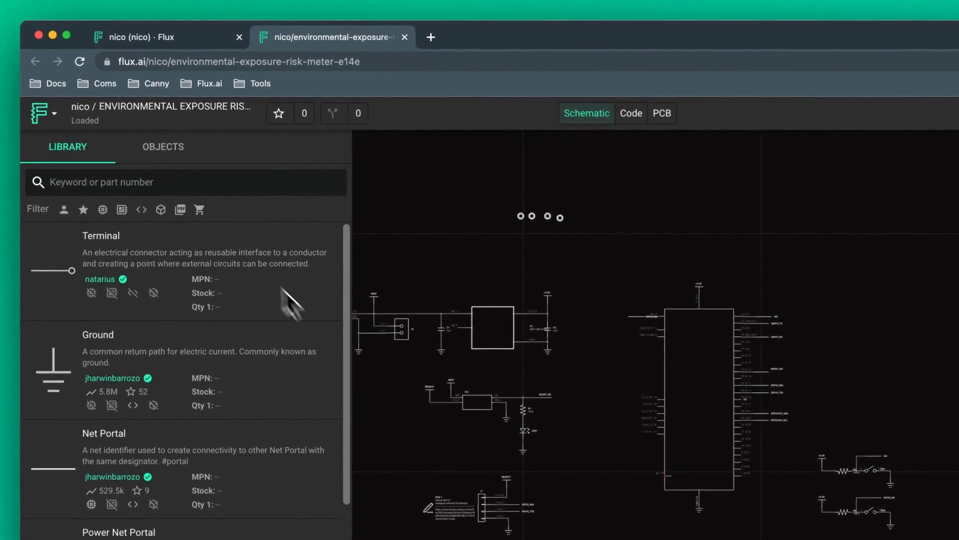
scroll(179, 390, down, 5)
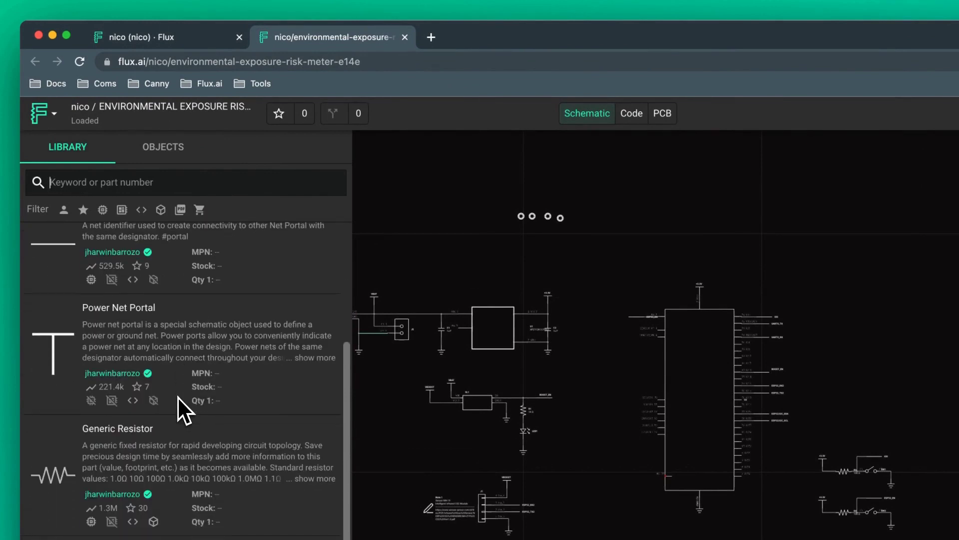
scroll(178, 397, up, 5)
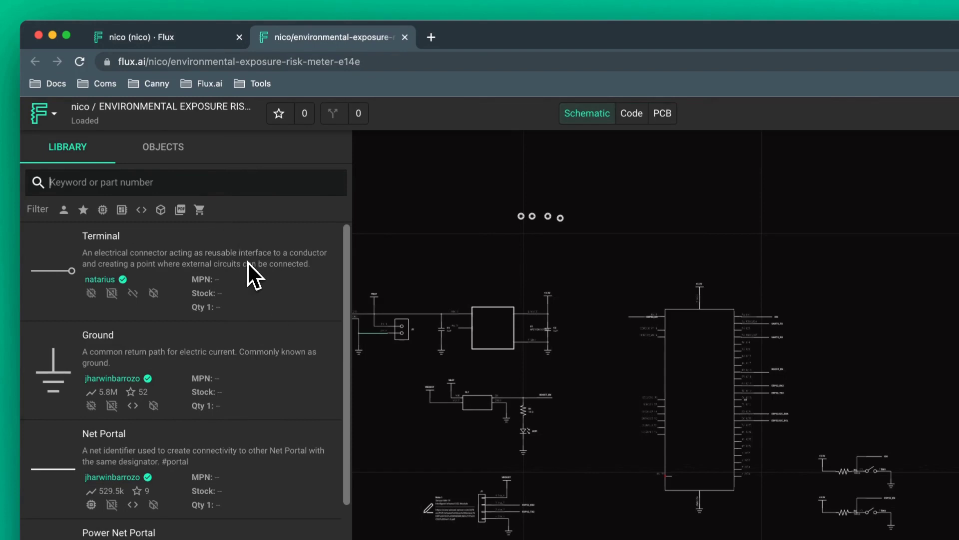
Search the component library for "stm32" and clear the search
click(227, 179)
text(stm32)
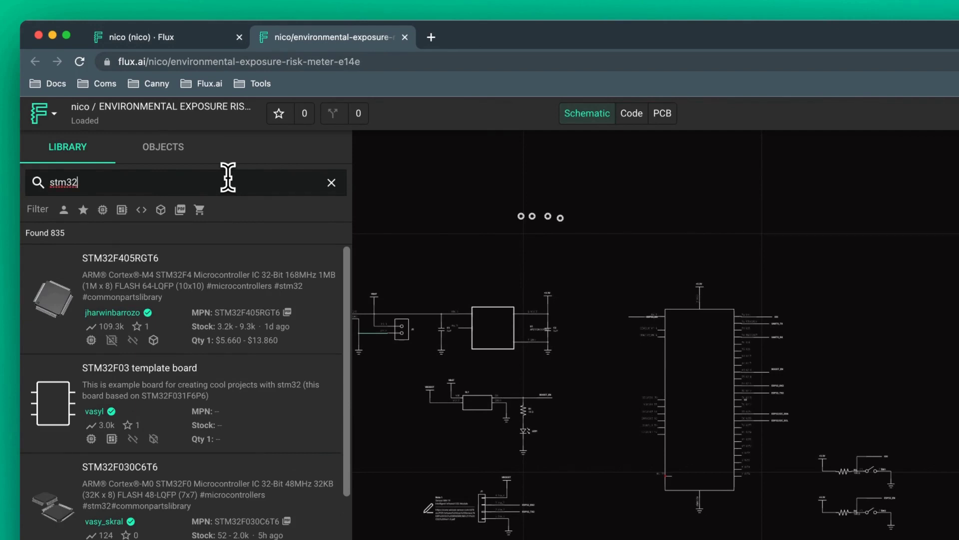
key(BackSpace)
key(BackSpace)
key(BackSpace)
key(BackSpace)
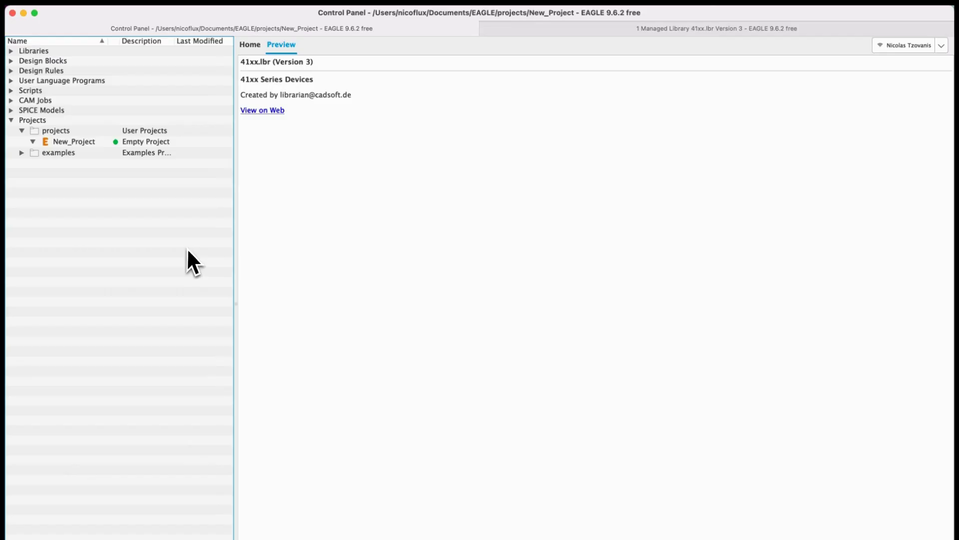
Switch to EAGLE, open the managed library 74ttl-din.lbr, and look at its 74*04 device and DIL16 footprint
click(13, 52)
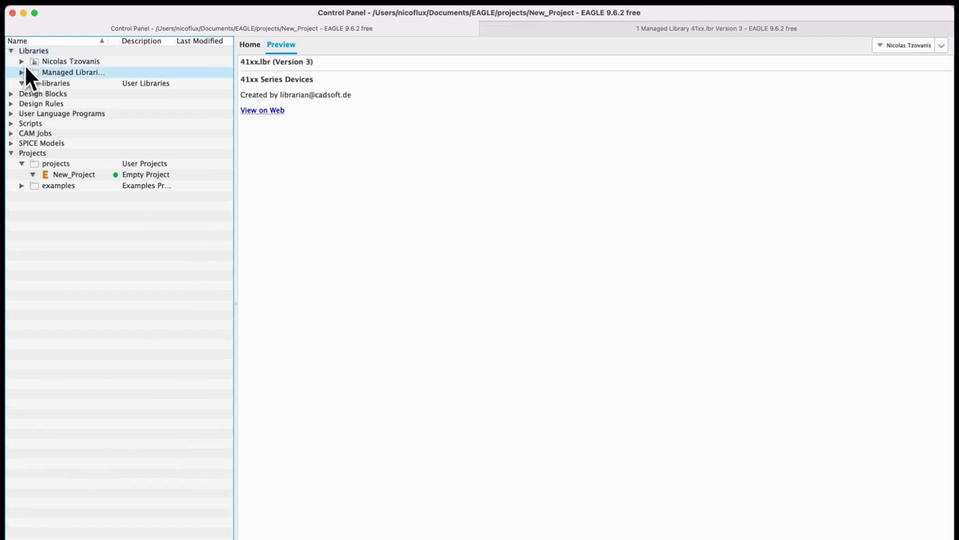
click(23, 72)
click(33, 83)
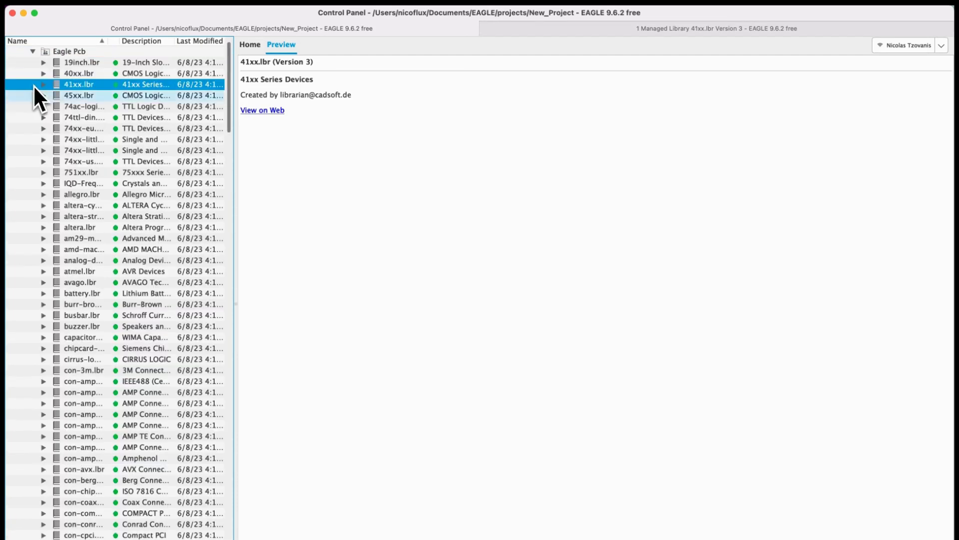
double_click(91, 118)
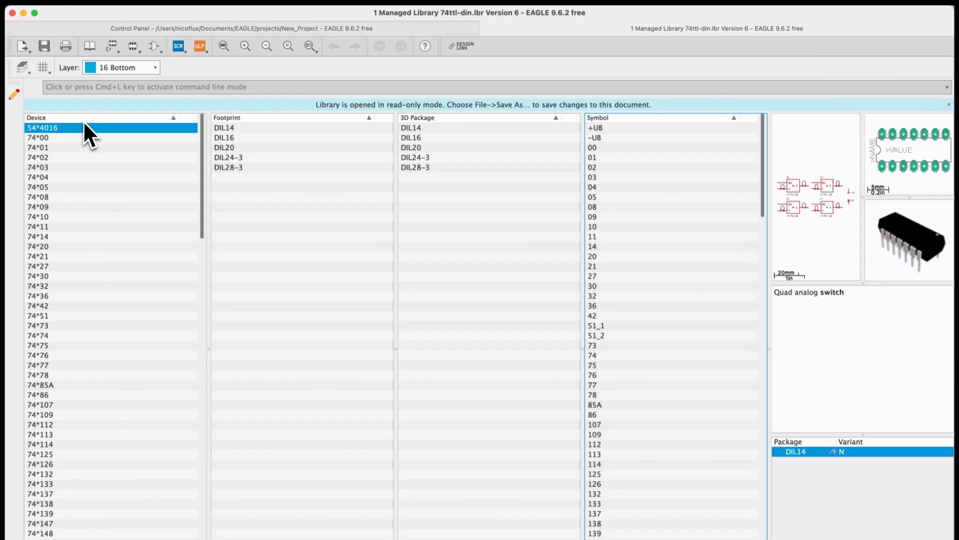
click(95, 176)
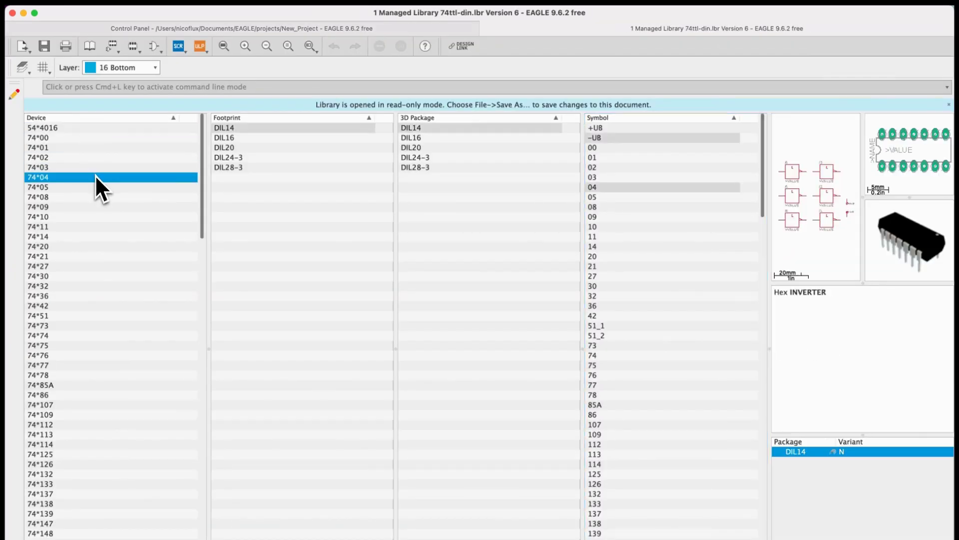
click(257, 137)
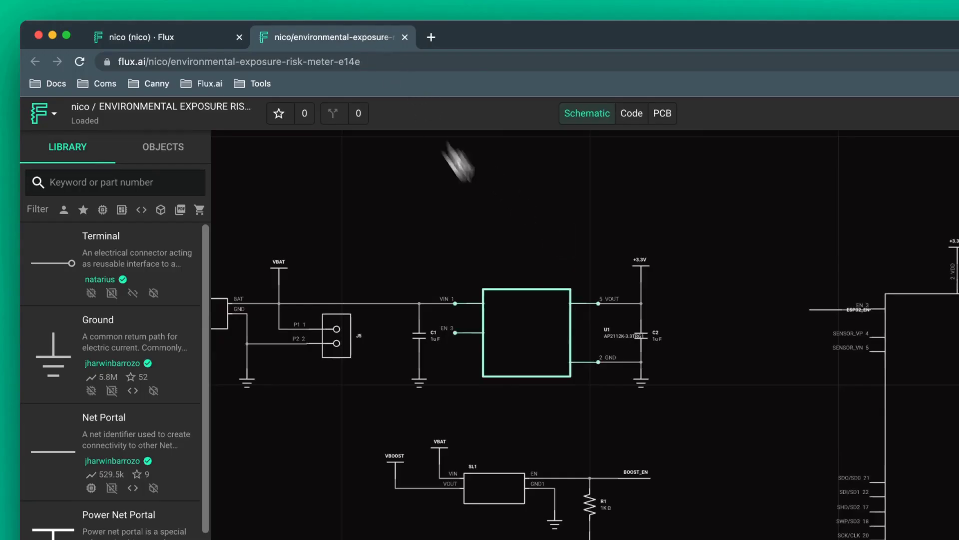
Switch back to Flux, open the AP2112K-3.3TRG1 regulator's own part document from the schematic, and display its PCB footprint
click(533, 312)
right_click(532, 310)
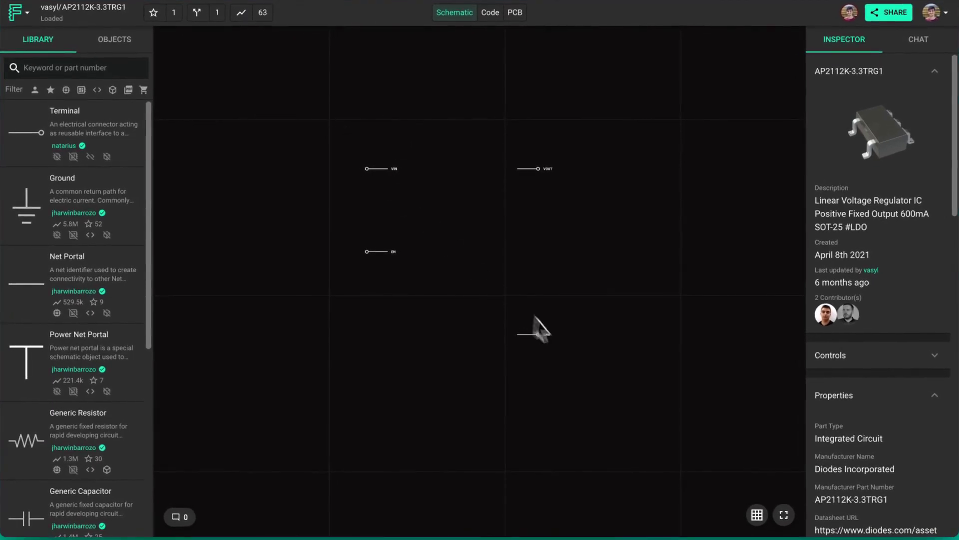
click(517, 13)
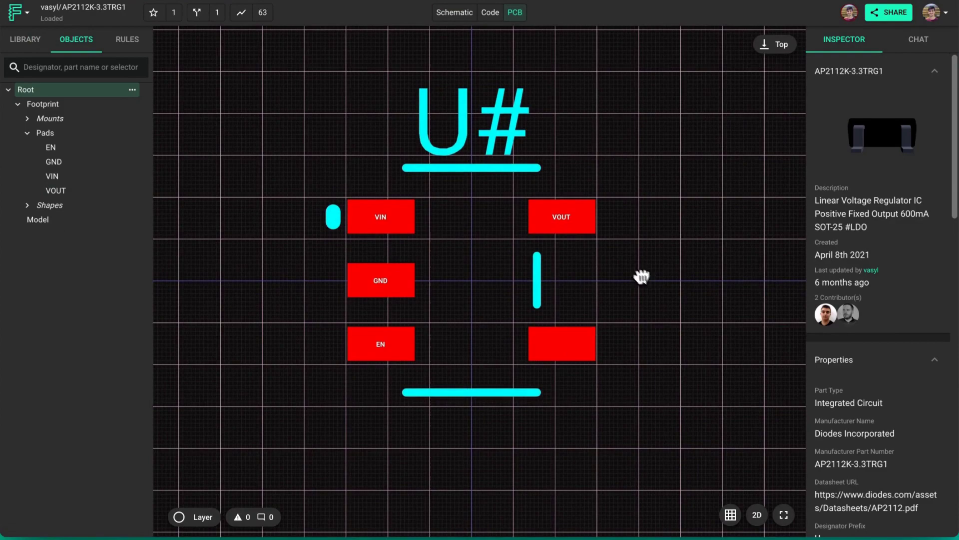
Examine the regulator's 3D model on its footprint from another angle, and return to the 2D PCB view
click(758, 514)
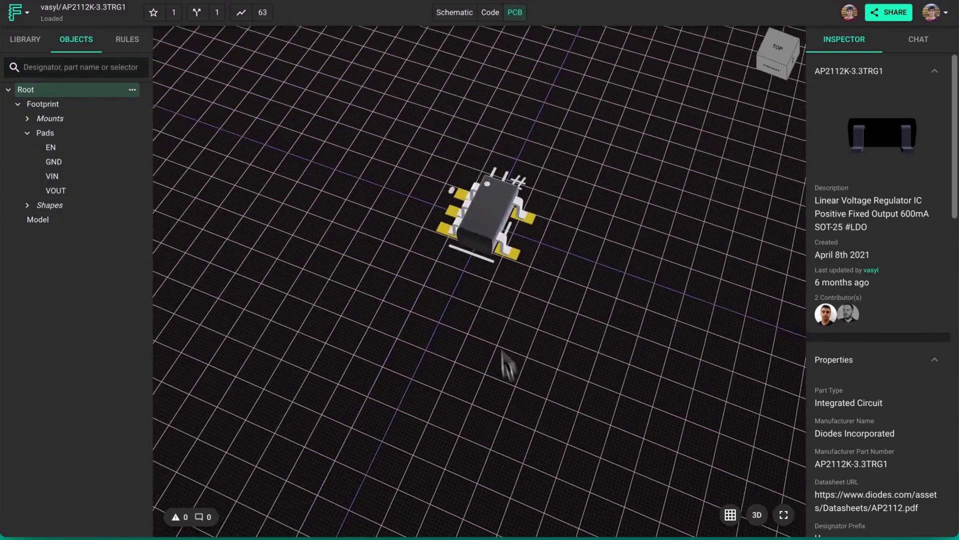
click(508, 252)
drag(509, 252, 531, 289)
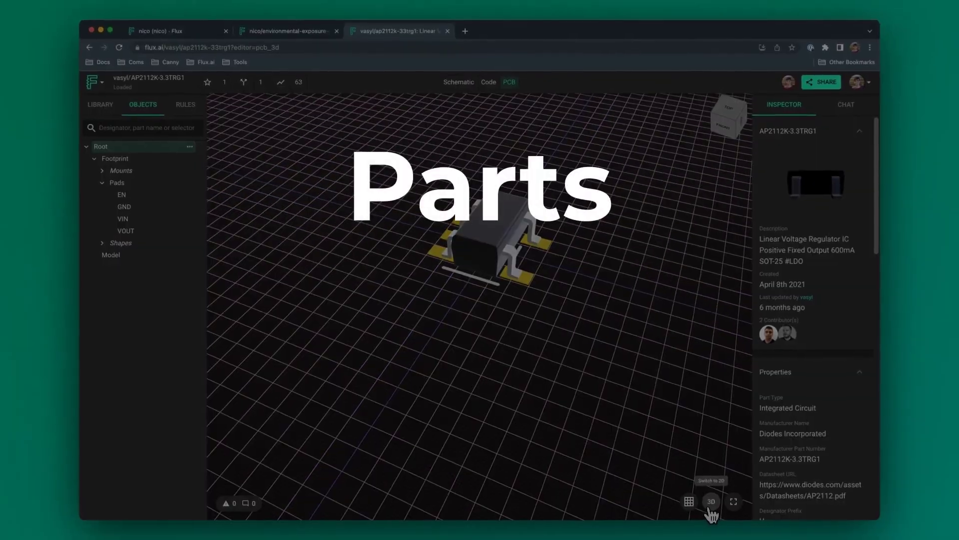
click(757, 515)
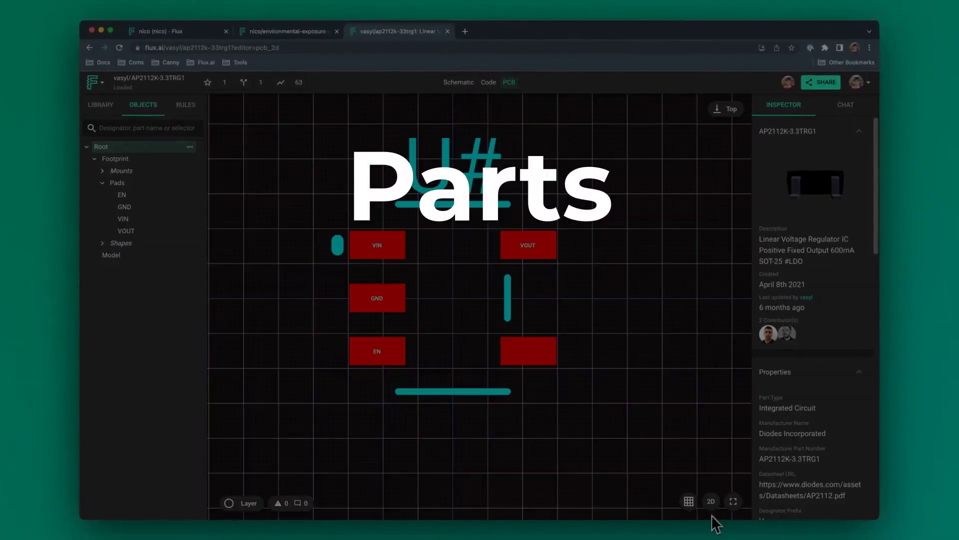
Hide the grid in the regulator's PCB view, and close the part document and the cloned project
click(690, 501)
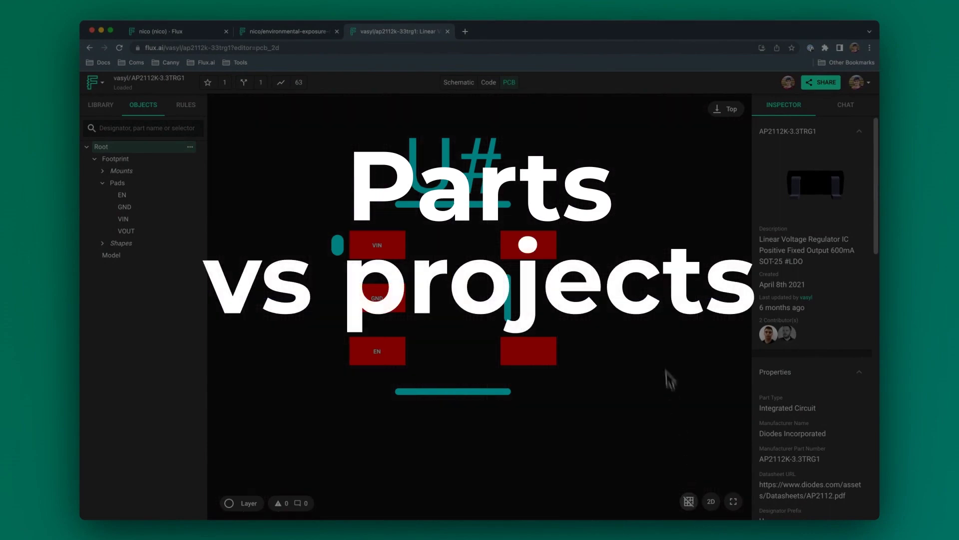
click(447, 32)
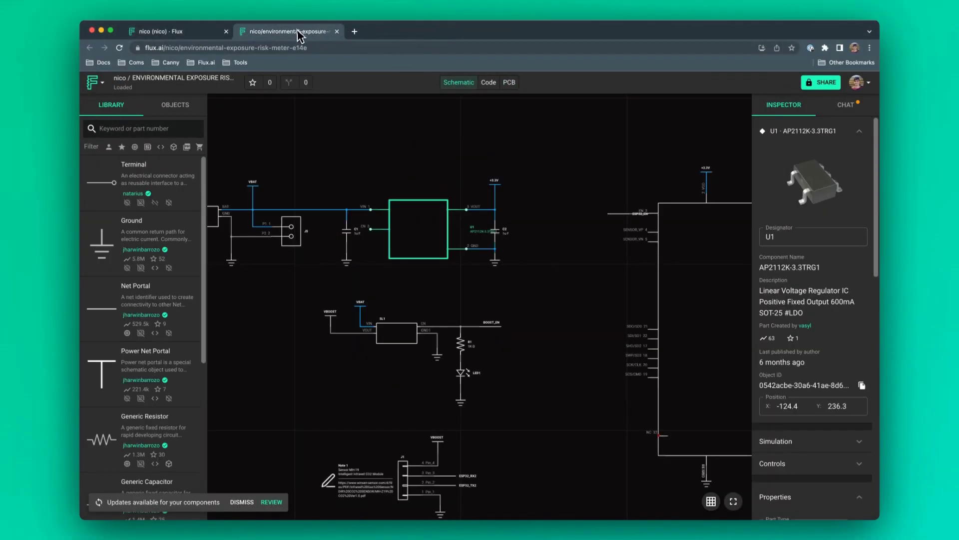
key(super+w)
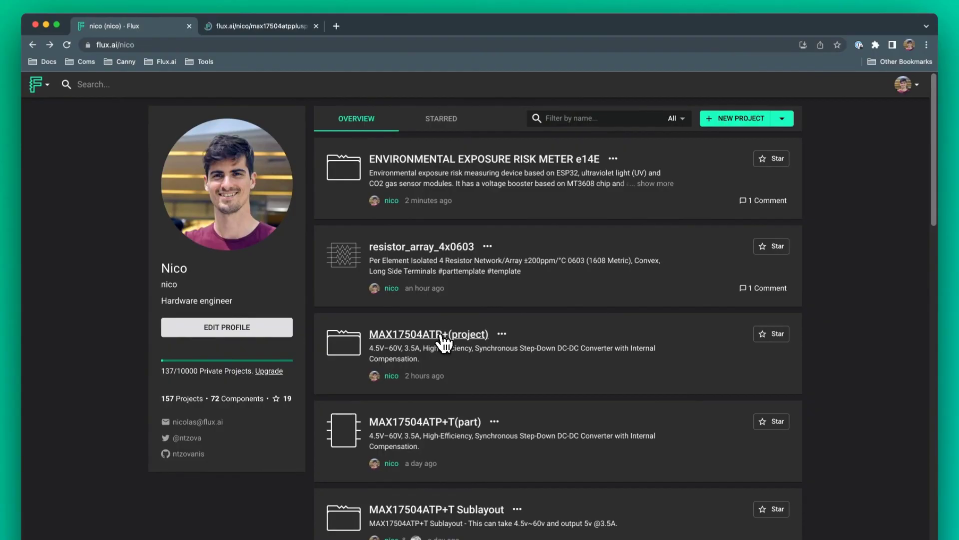
Open MAX17504ATP+(project) and MAX17504ATP+T(part) from the profile in separate browser tabs and compare their schematics
super+click(425, 421)
click(272, 31)
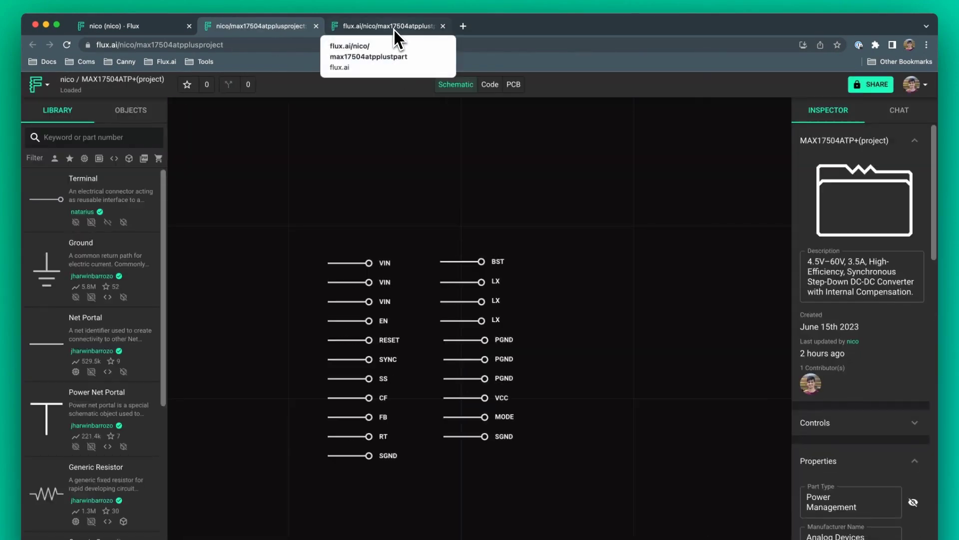
click(394, 30)
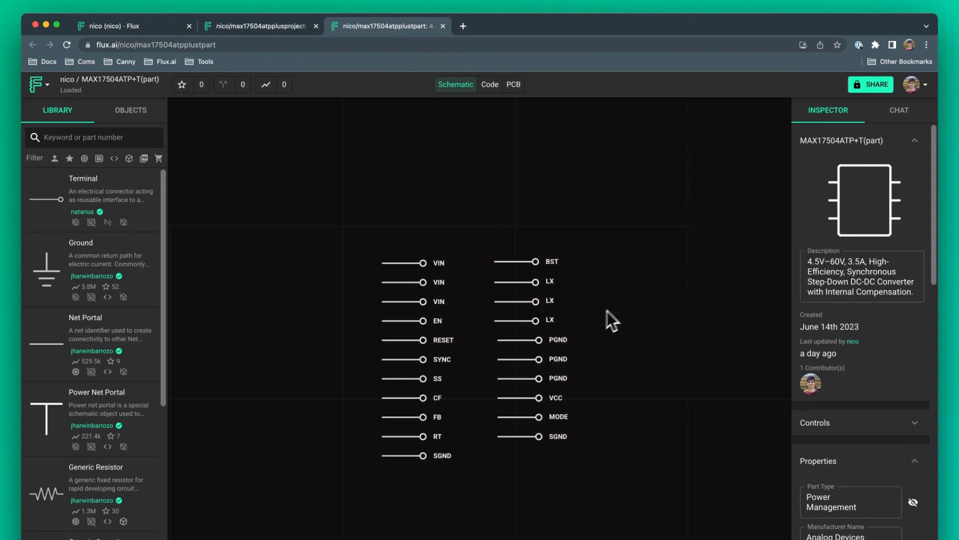
drag(637, 299, 626, 284)
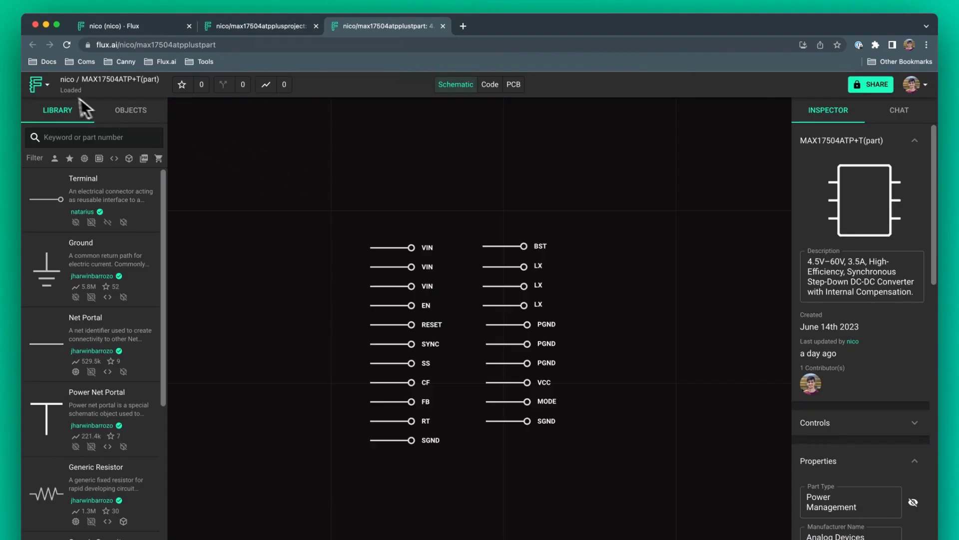
Compare the publishing options offered for MAX17504ATP+(project) with those for MAX17504ATP+T(part)
click(259, 26)
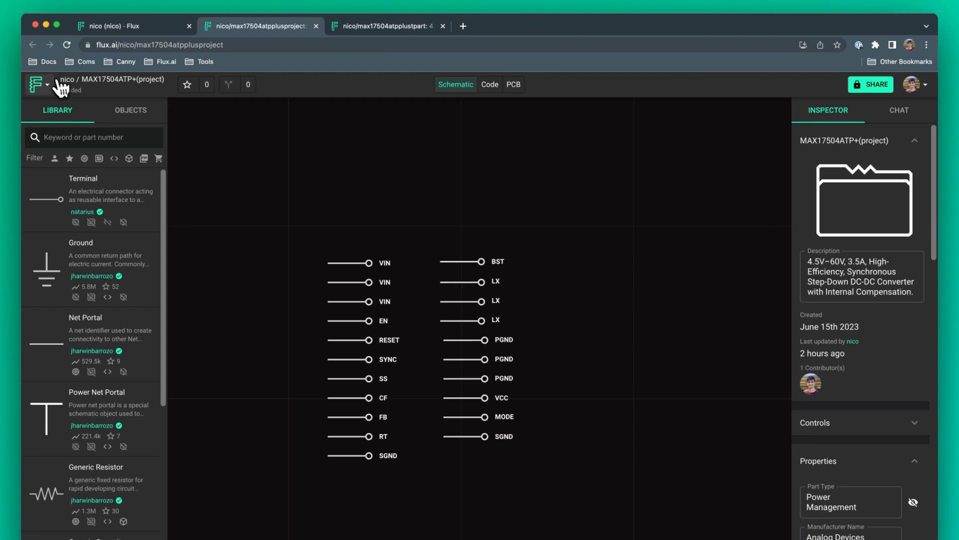
click(40, 84)
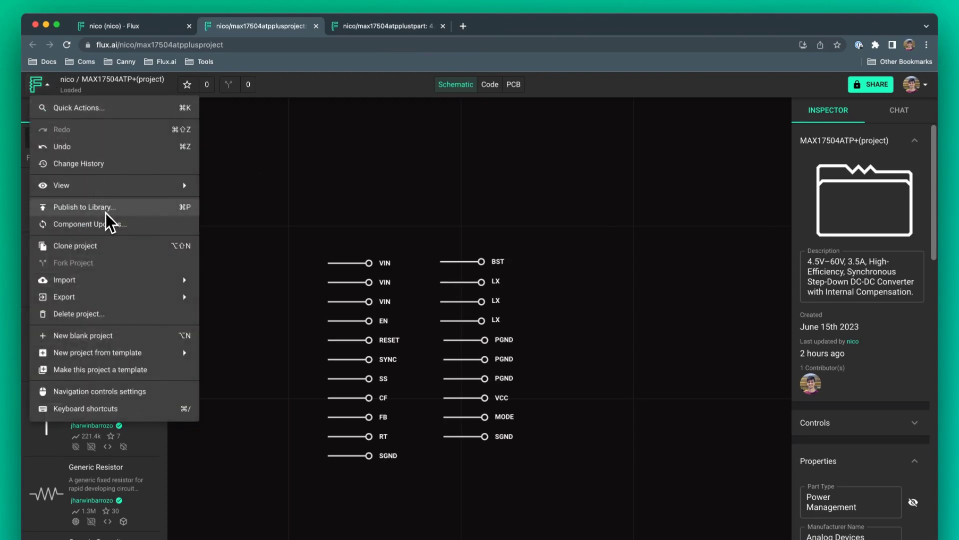
click(324, 220)
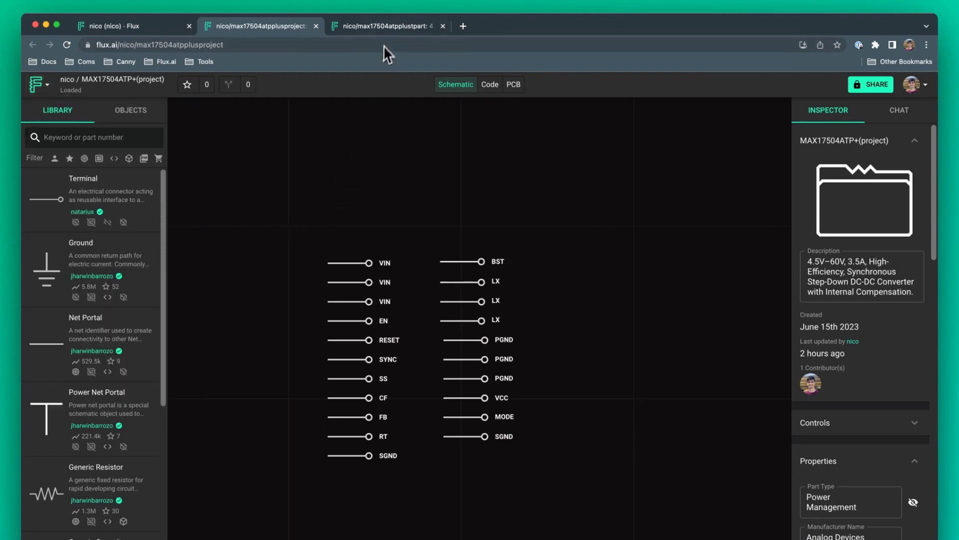
click(385, 26)
click(43, 84)
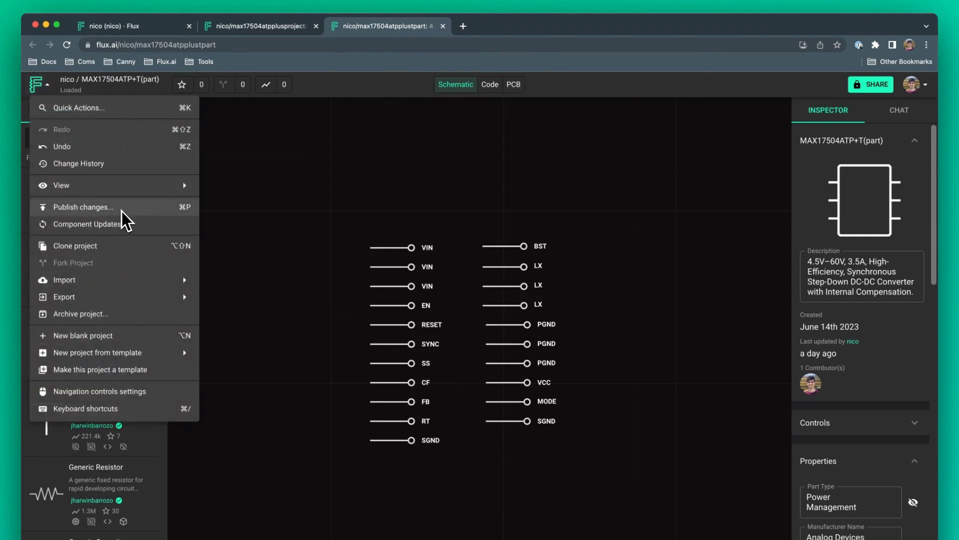
click(428, 176)
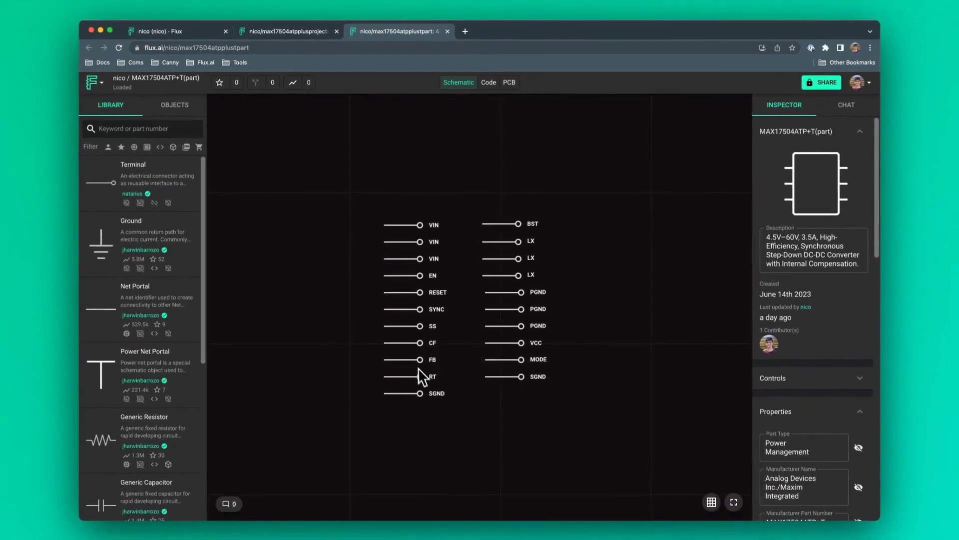
Copy the name MAX17504ATP from the profile's project list and search a new project's component library for it
click(196, 32)
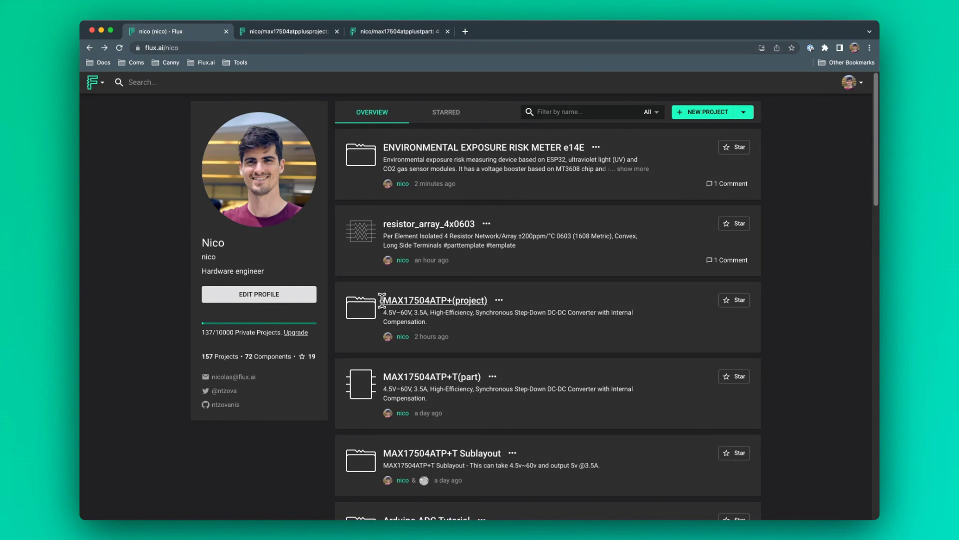
drag(381, 300, 462, 314)
key(super+c)
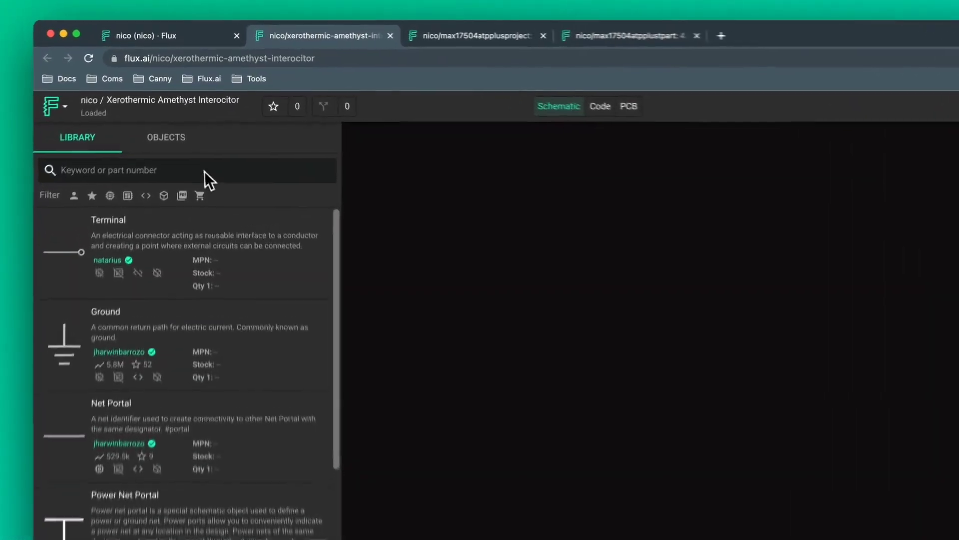
click(158, 129)
key(super+v)
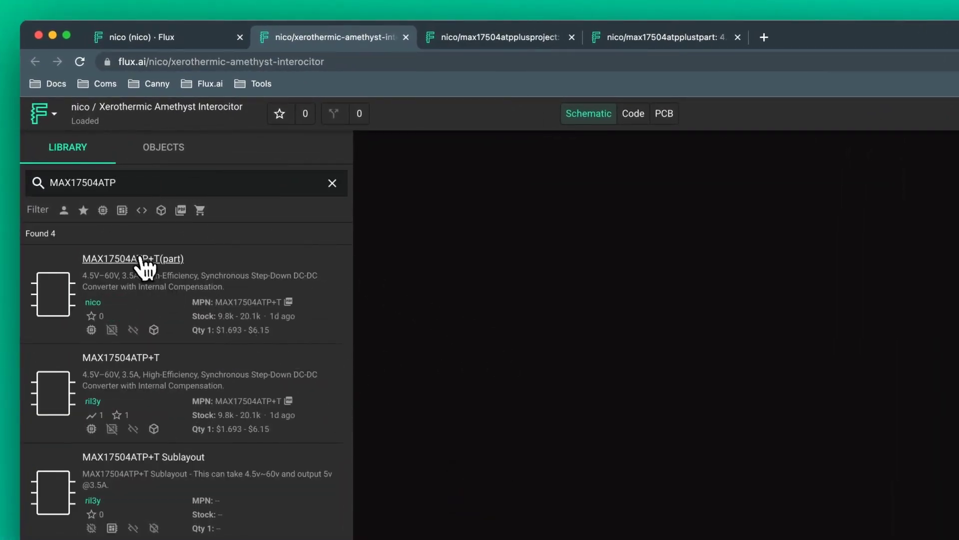
Place MAX17504ATP+T(part) from the search results on the new project's schematic, and compare the symbol with the part's own terminal schematic
drag(141, 260, 665, 324)
click(894, 386)
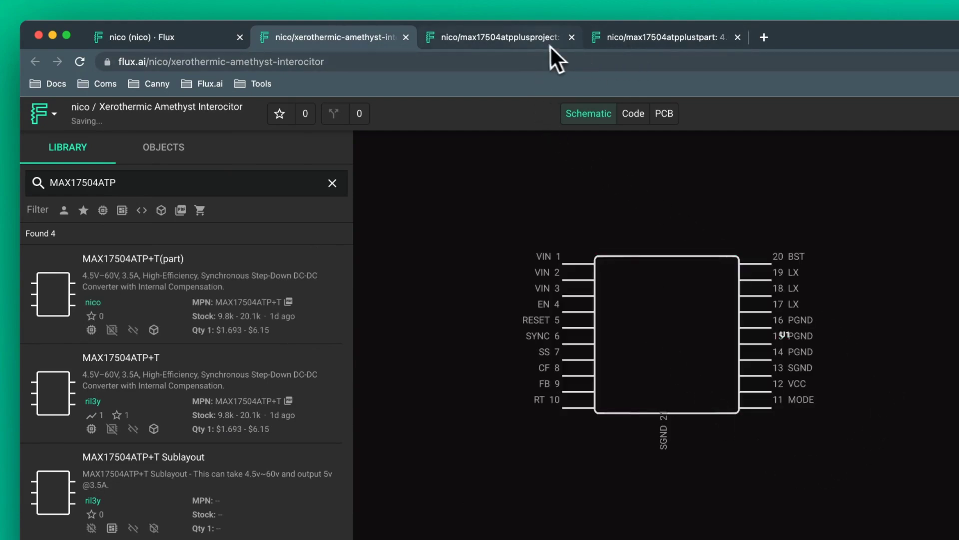
click(624, 37)
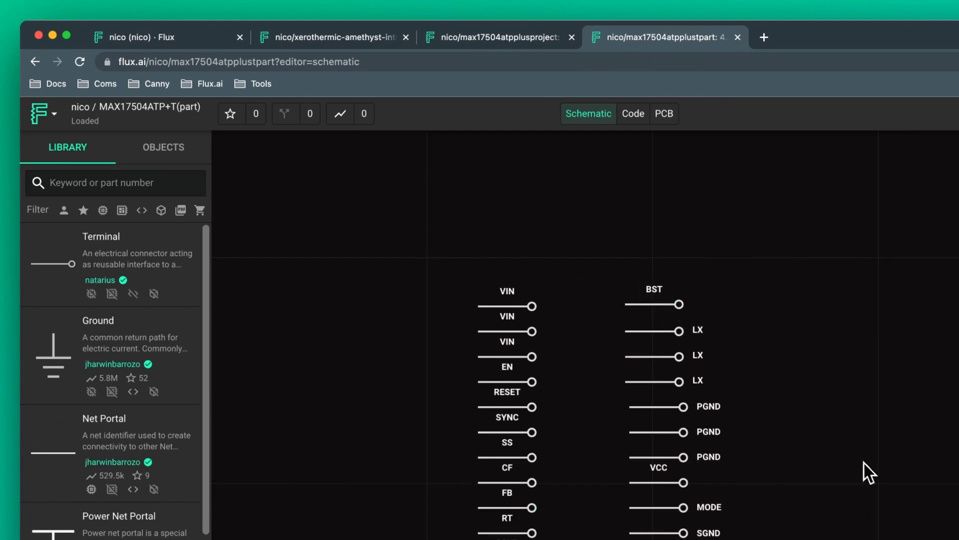
click(358, 37)
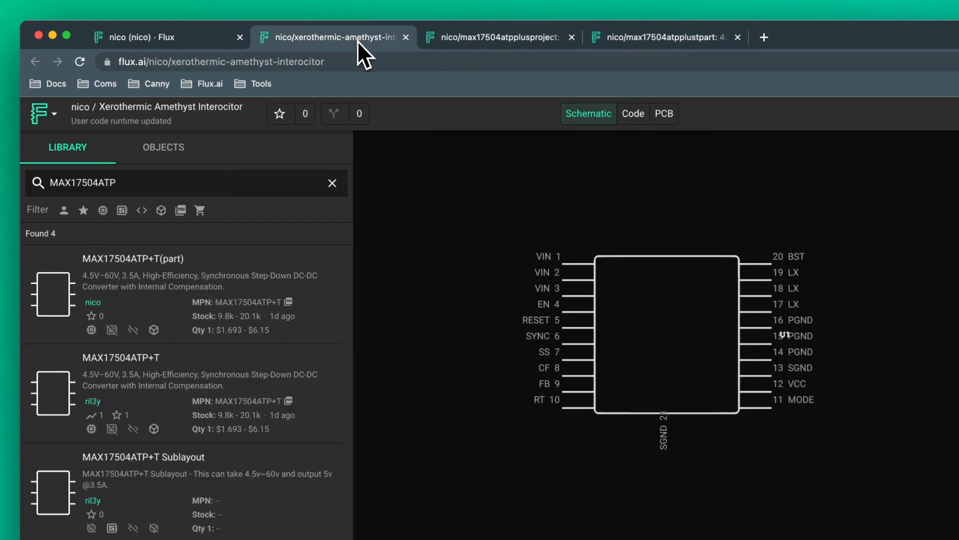
Move the placed MAX17504ATP+T component slightly down and to the left on the schematic, and deselect it
drag(631, 311, 620, 338)
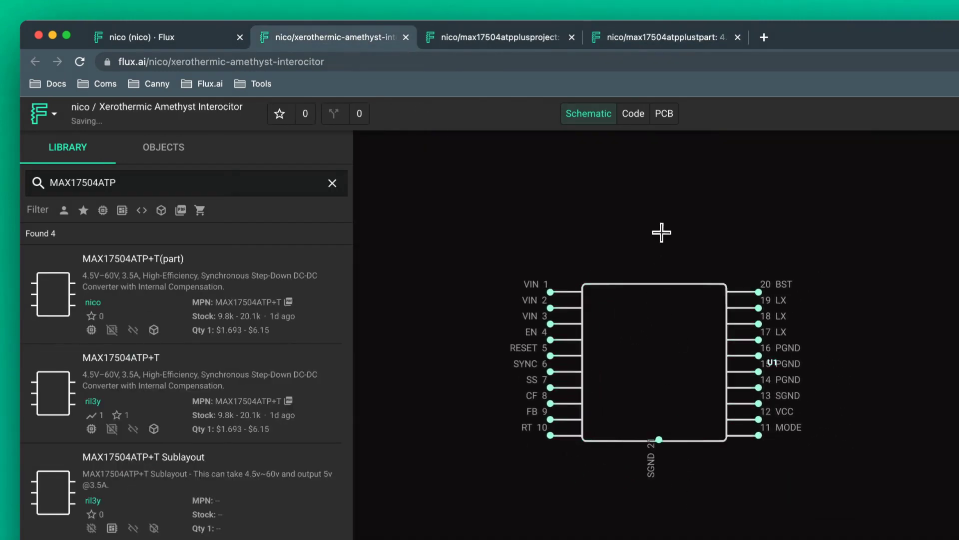
drag(661, 391, 657, 388)
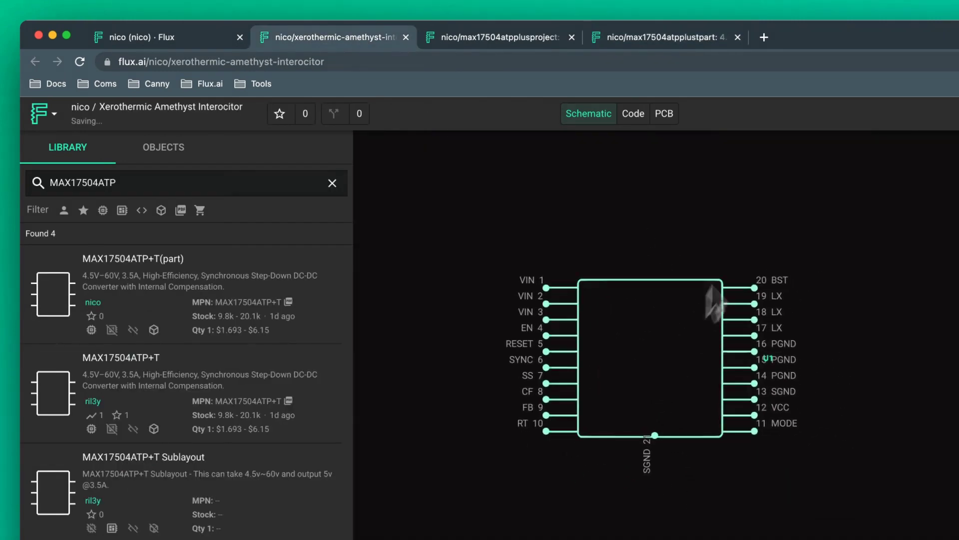
click(748, 195)
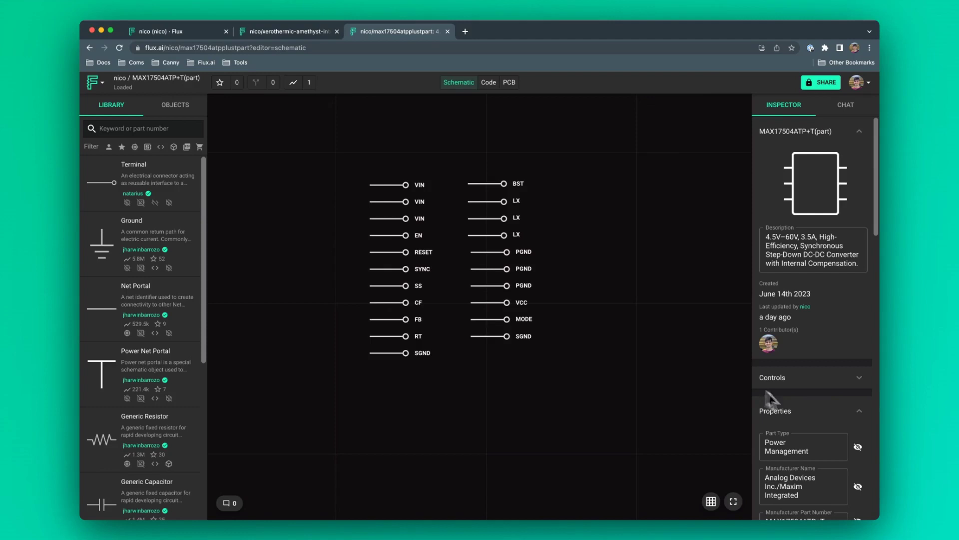
Review the properties and assets of MAX17504ATP+T(part), including the default symbol power7.svg in the asset manager
scroll(808, 400, down, 5)
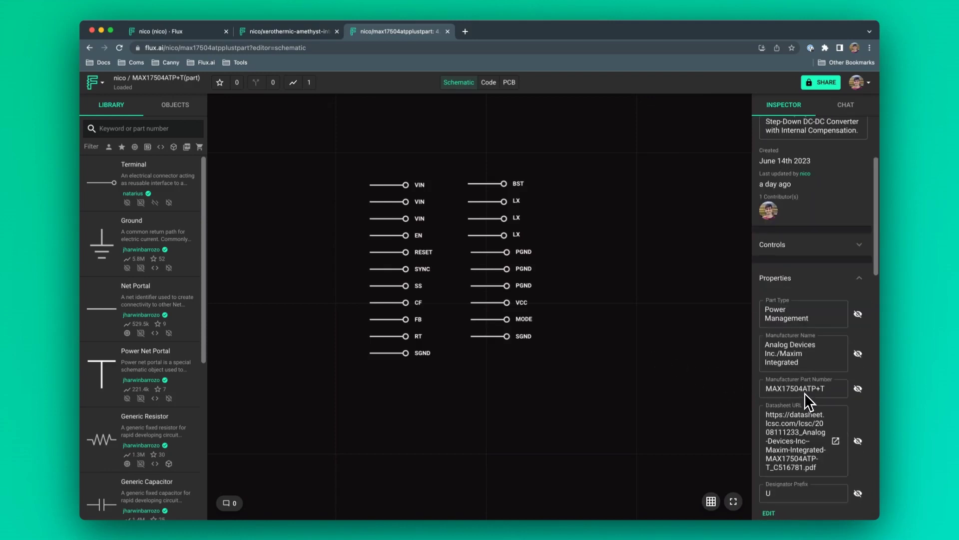
scroll(807, 403, down, 15)
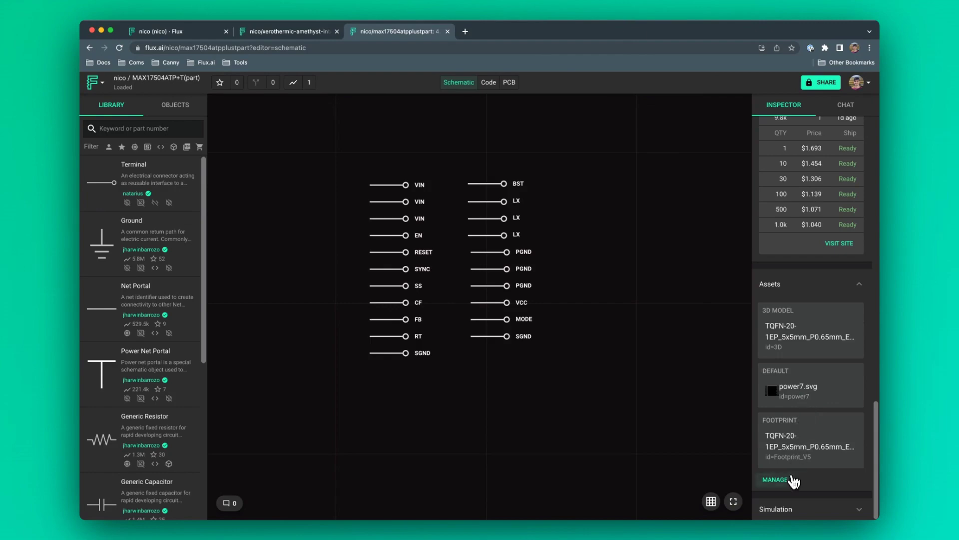
click(792, 479)
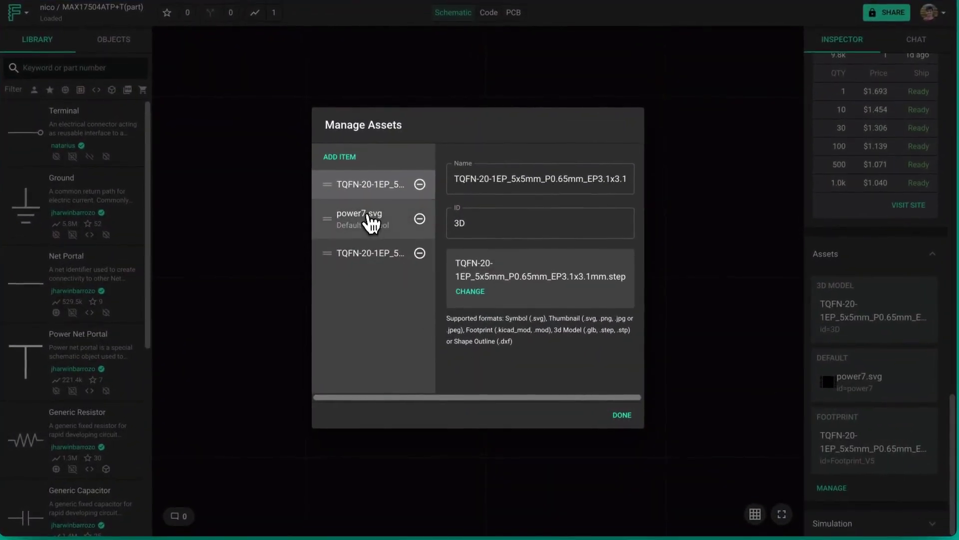
click(369, 219)
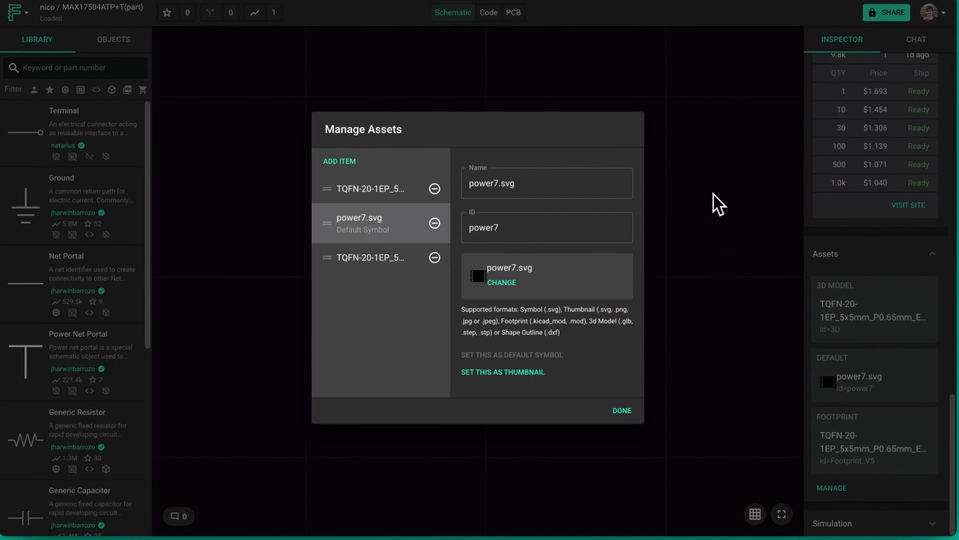
click(633, 417)
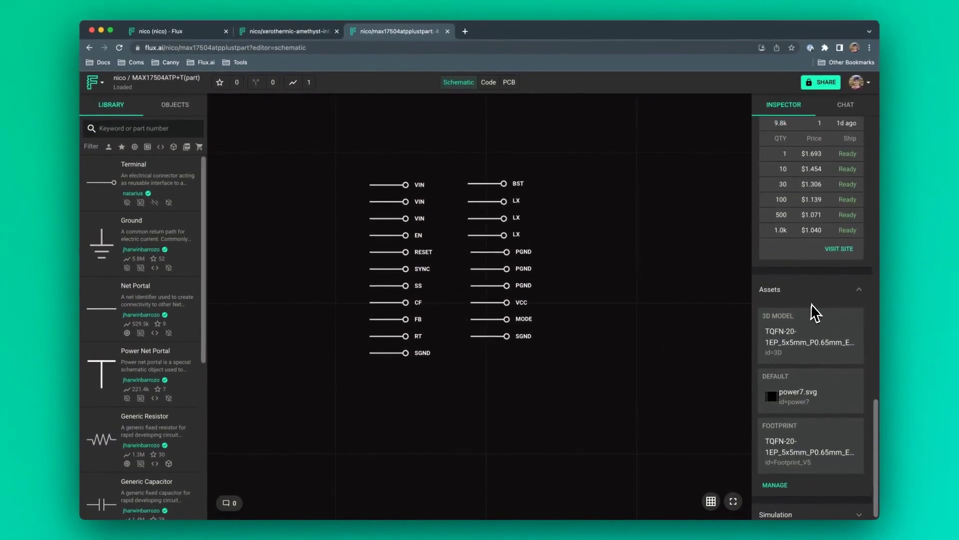
Review the distributor stock and pricing listed in the properties of MAX17504ATP+T(part)
scroll(814, 313, up, 15)
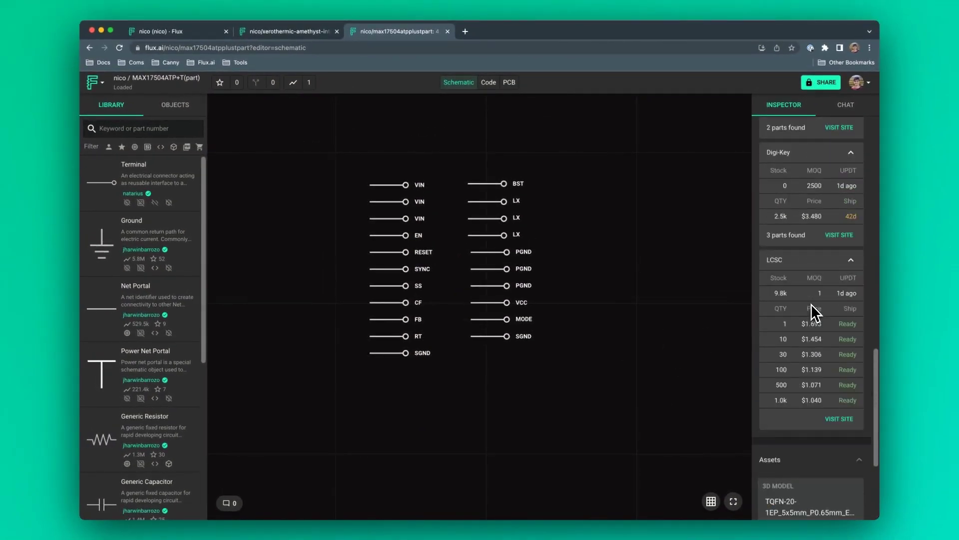
scroll(812, 318, up, 6)
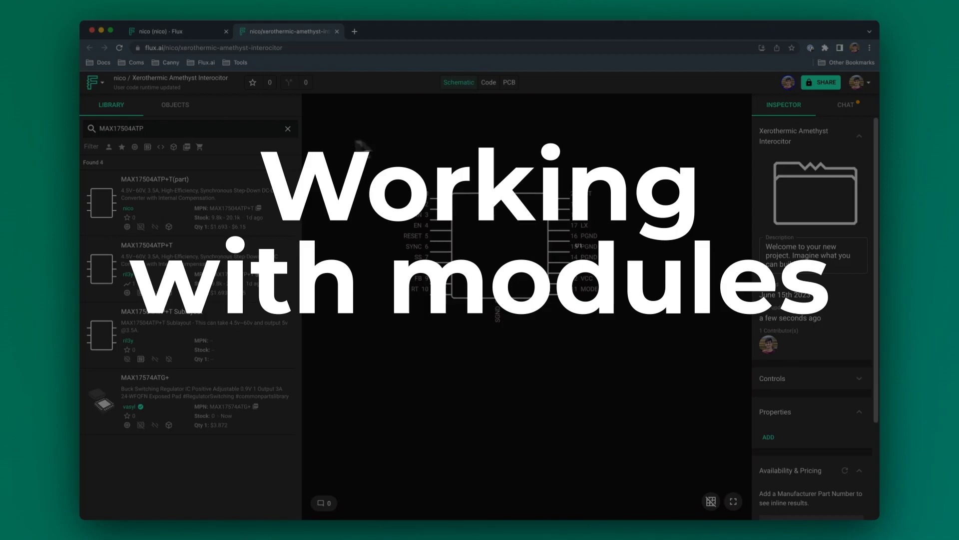
Clear the component search, filter the library for modules, and place the 4x4 LED Matrix on the schematic near the MAX17504ATP+T
click(294, 131)
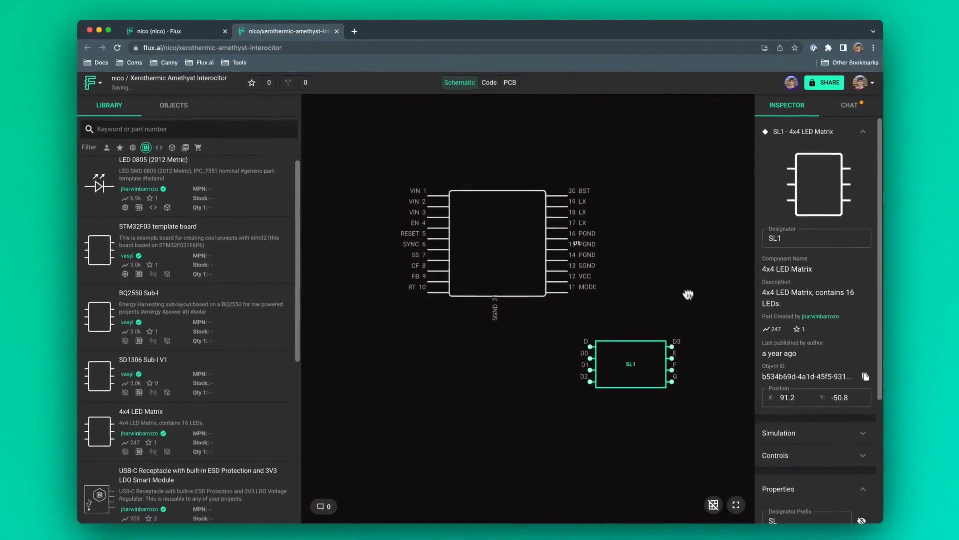
drag(752, 348, 596, 210)
drag(522, 255, 610, 206)
click(611, 221)
click(638, 231)
Open the 4x4 LED Matrix module's source project and view its schematic and PCB layout
right_click(606, 205)
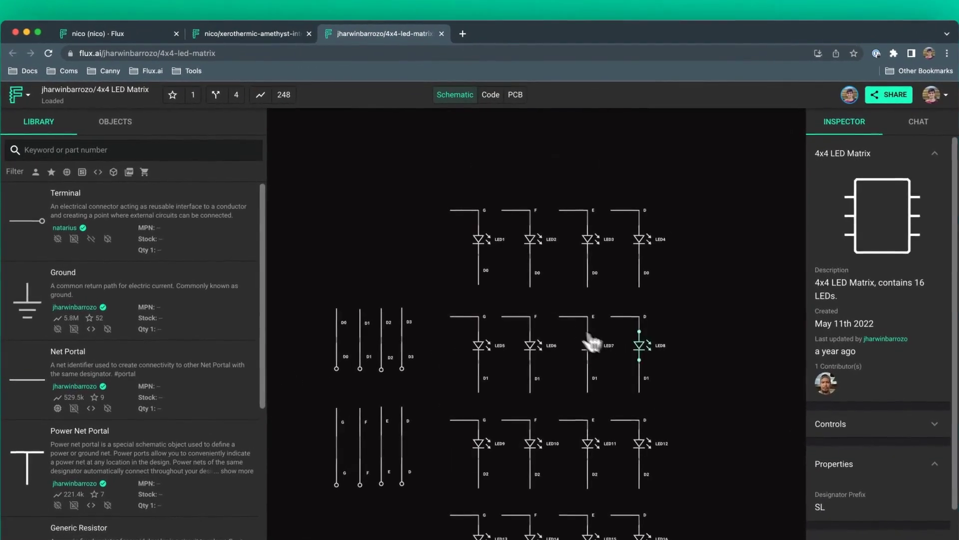
click(516, 94)
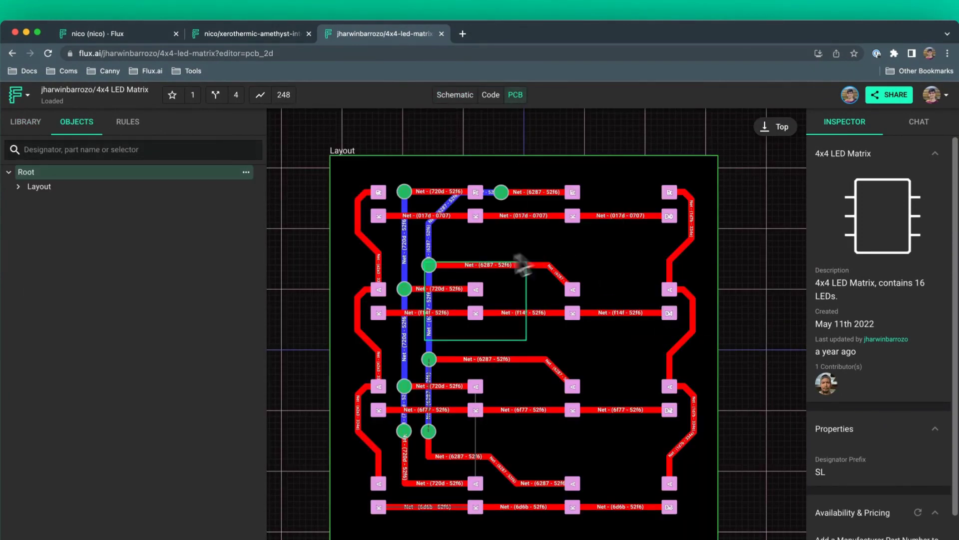
On the Xerothermic Amethyst Interocitor PCB, move the 4x4 LED Matrix farther from U1, rotate it a quarter turn clockwise, and deselect it
click(277, 40)
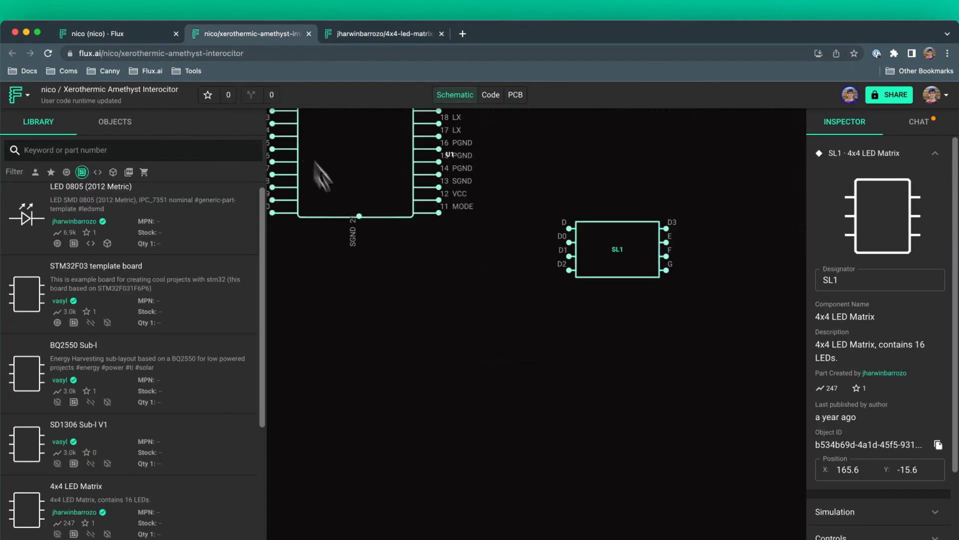
click(515, 95)
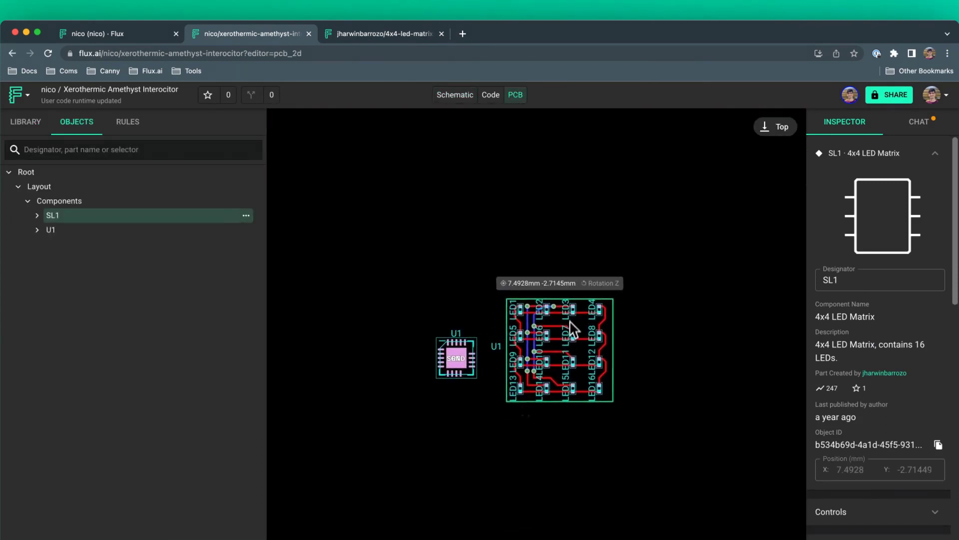
drag(572, 329, 640, 318)
key(r)
key(r)
key(r)
key(r)
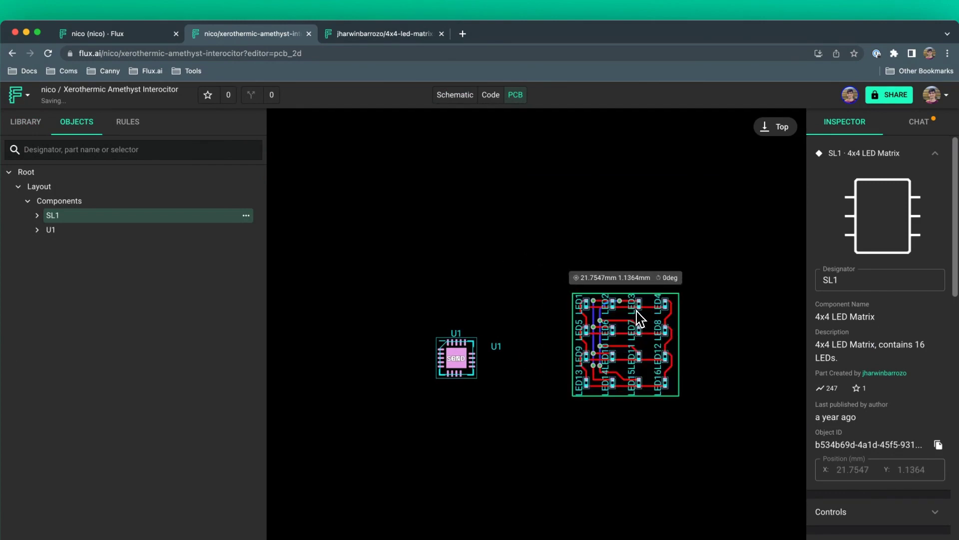
key(r)
click(629, 196)
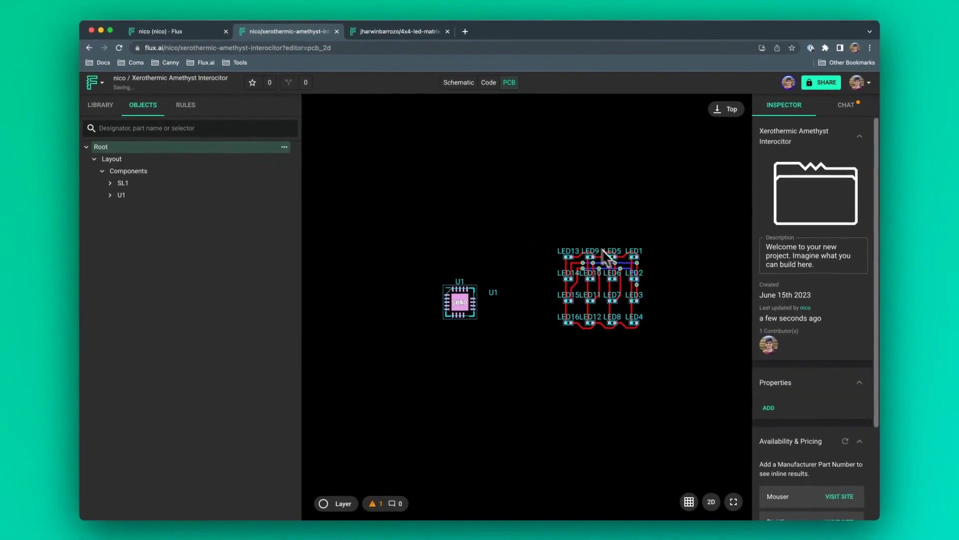
Return to the 4x4 LED Matrix project's schematic and review its project commands, such as Clone project and Fork Project
click(418, 34)
click(468, 84)
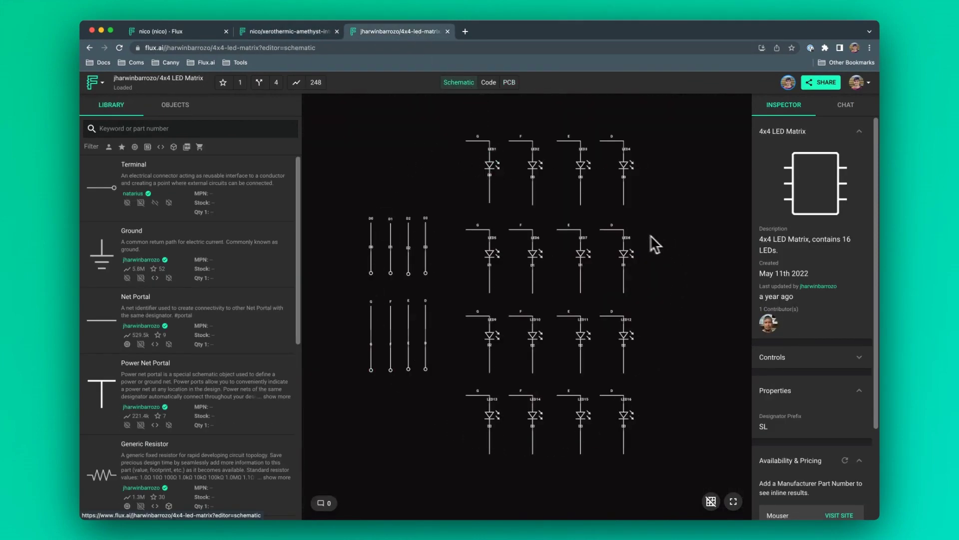
click(105, 85)
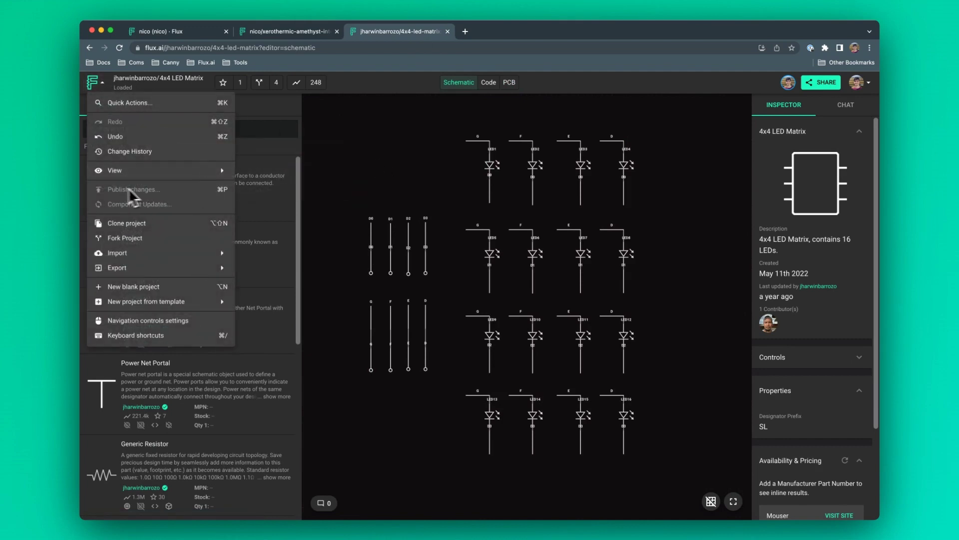
click(442, 195)
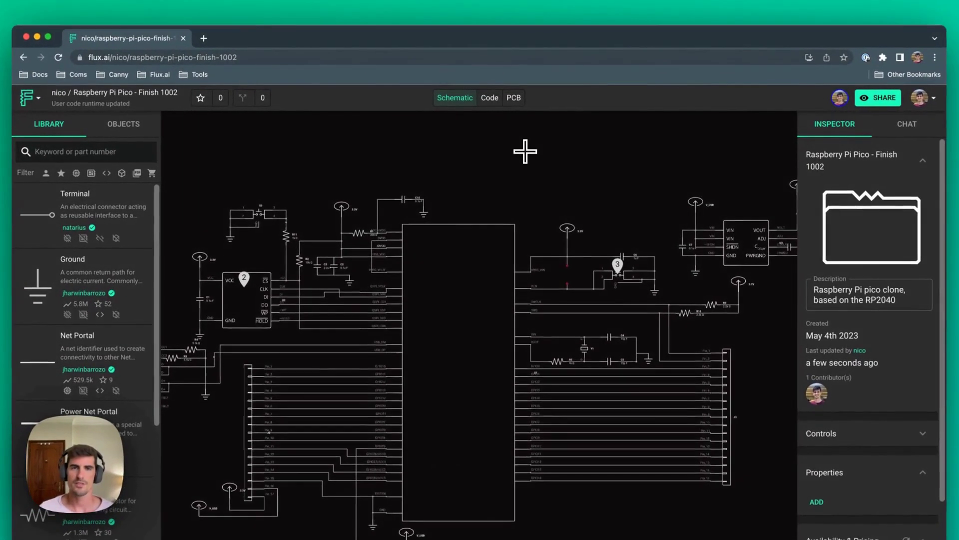
Examine the overall Raspberry Pi Pico - Finish 1002 schematic and the circuit around switch S2 beside the RUN pin
scroll(518, 132, down, 5)
scroll(525, 165, down, 2)
drag(528, 146, 440, 240)
scroll(499, 198, down, 3)
scroll(442, 282, down, 2)
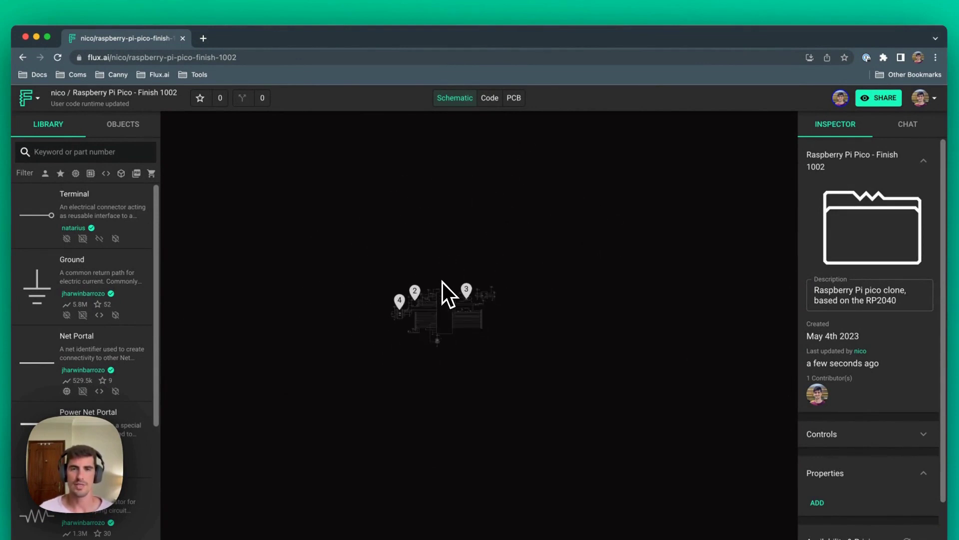
scroll(448, 288, up, 2)
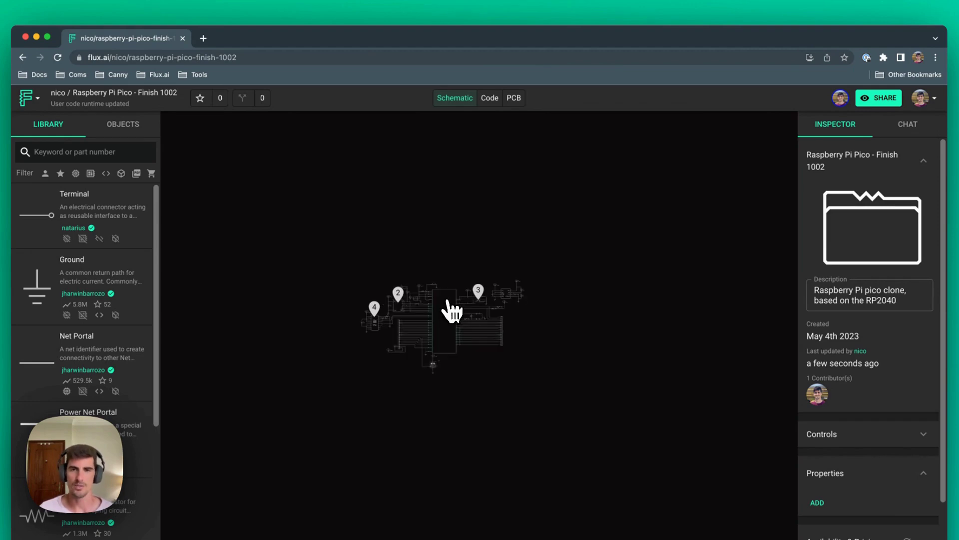
scroll(449, 302, up, 8)
drag(475, 336, 354, 323)
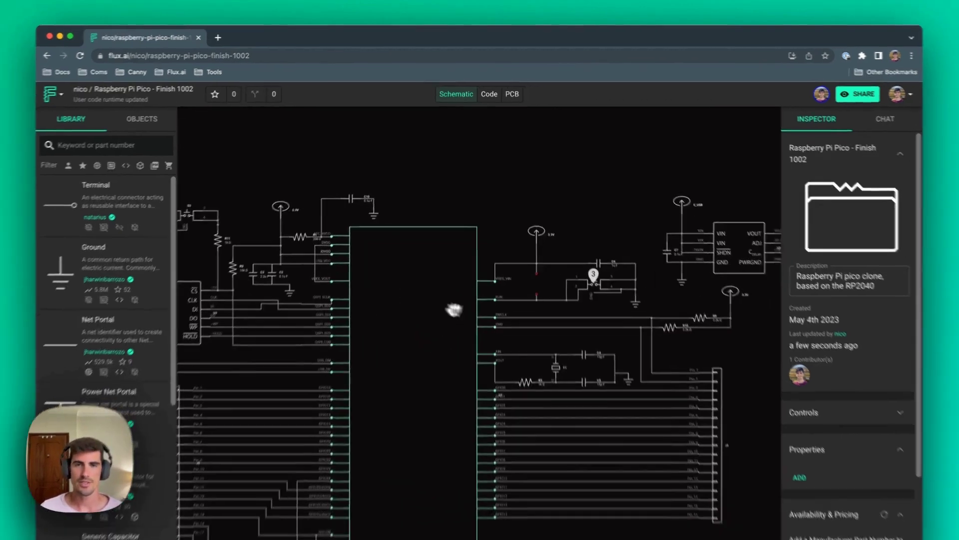
drag(374, 278, 456, 262)
scroll(591, 261, up, 3)
drag(600, 257, 588, 267)
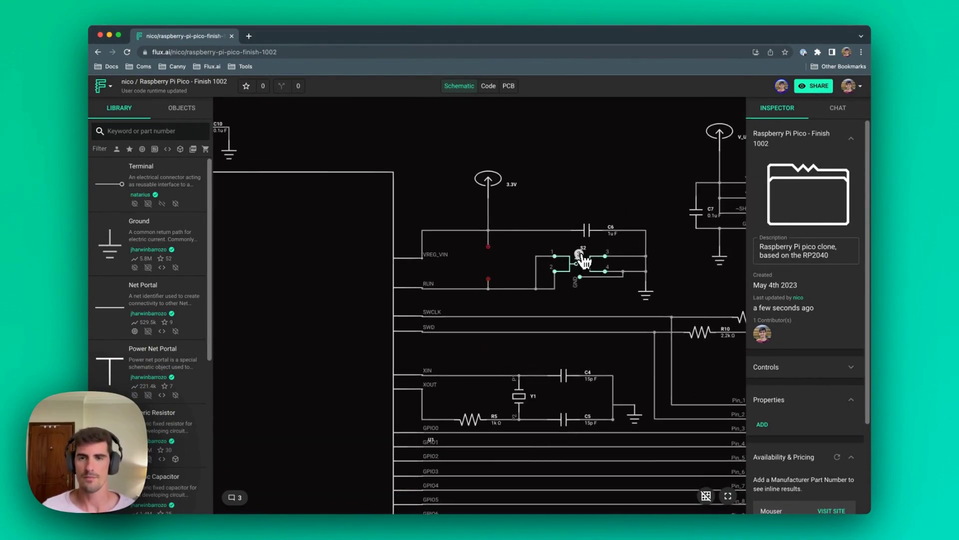
Read the comment thread on switch S2, including copilot's reply about the RUN pin, and view the project's chat
click(580, 255)
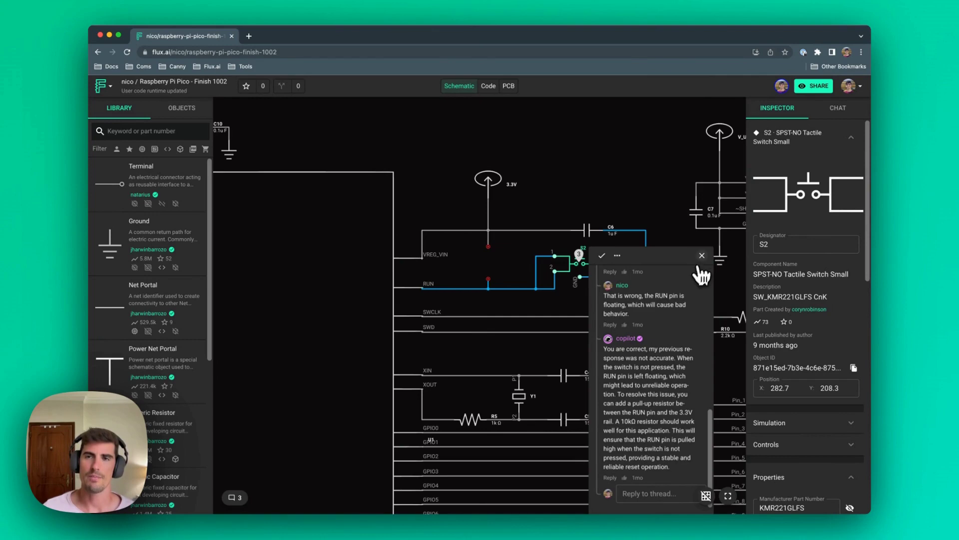
click(701, 256)
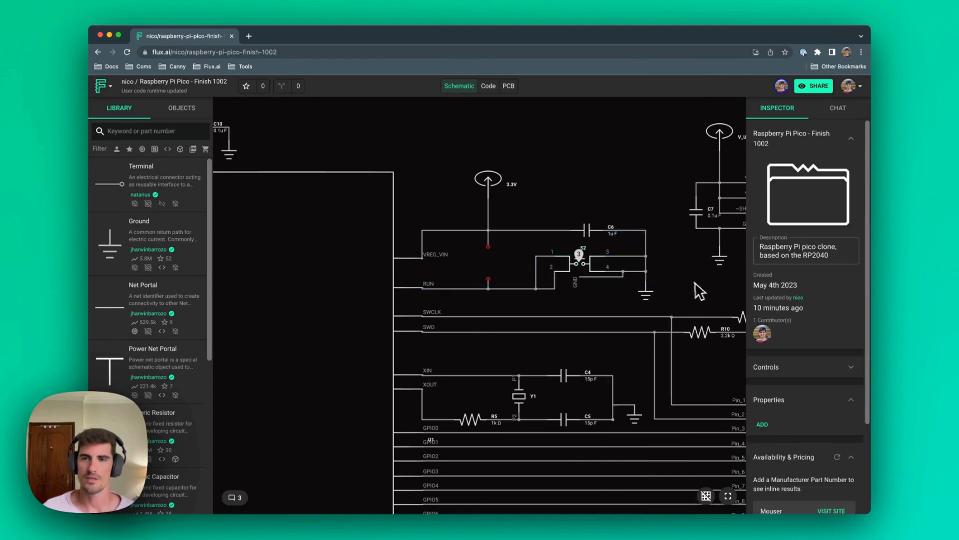
click(838, 108)
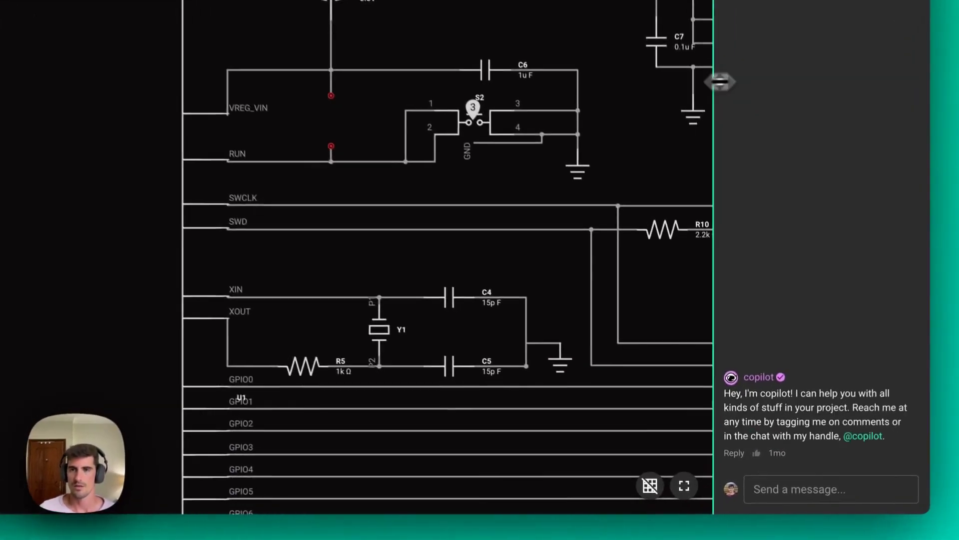
drag(720, 81, 552, 88)
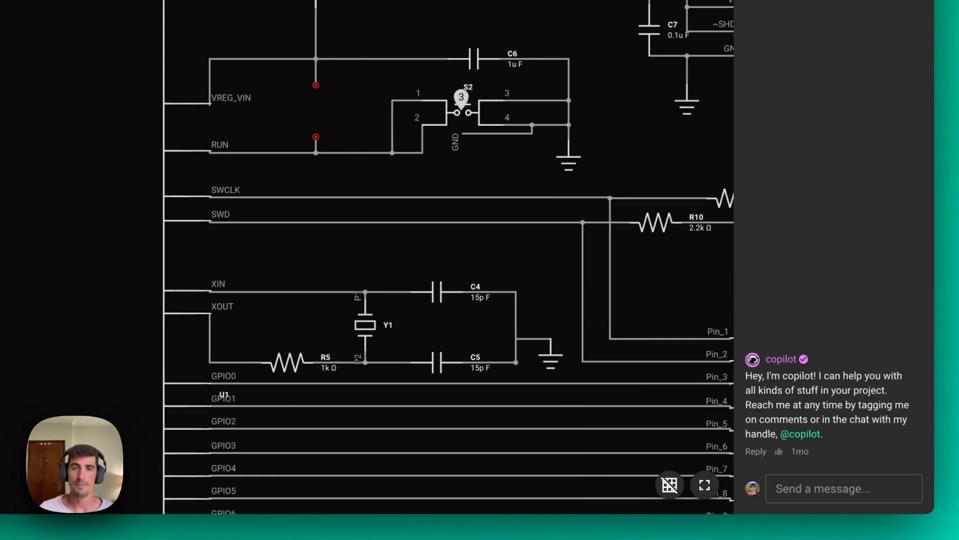
scroll(449, 249, left, 2)
scroll(478, 150, down, 1)
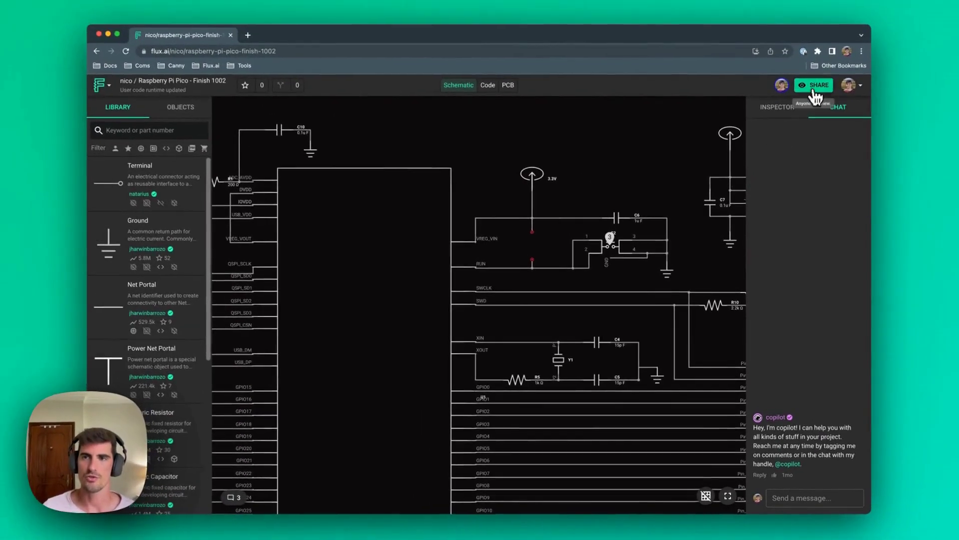
Review the Raspberry Pi Pico project's sharing permission choices and its advanced sharing options
click(816, 88)
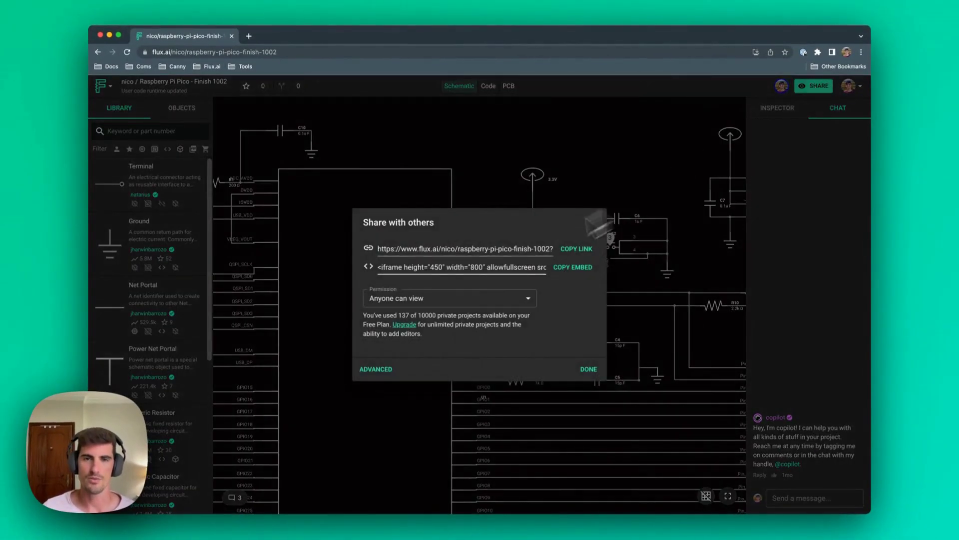
click(496, 306)
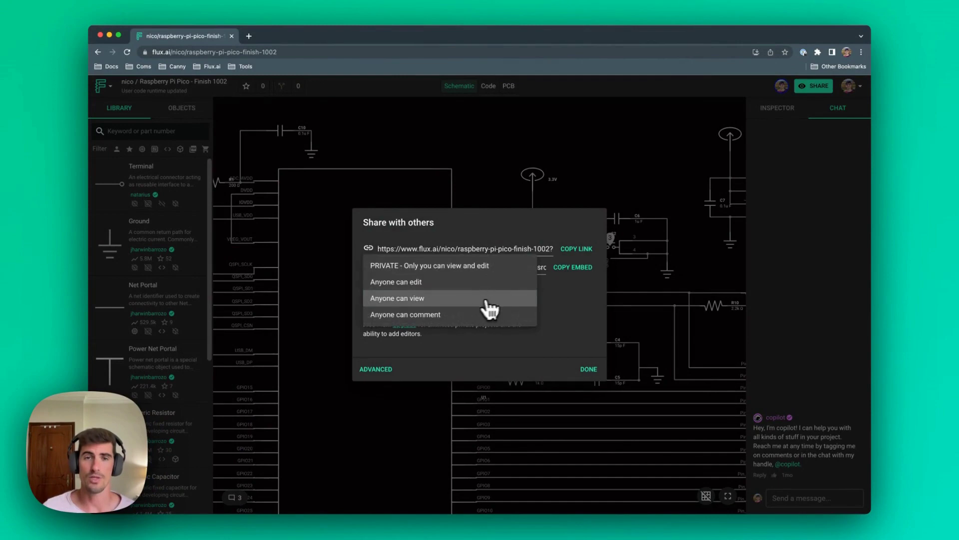
click(524, 345)
click(379, 370)
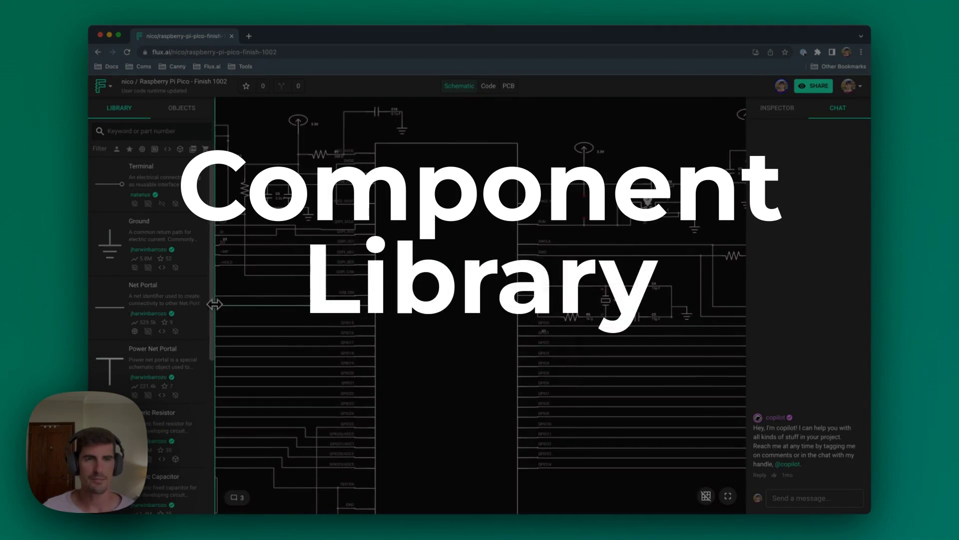
Widen the component library area and search the library for sm32
drag(214, 303, 305, 304)
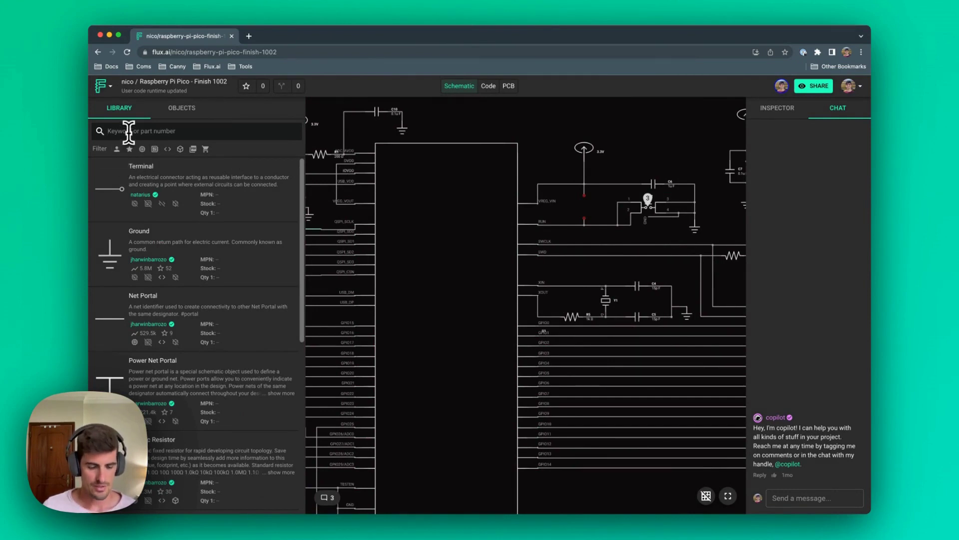
text(snt3)
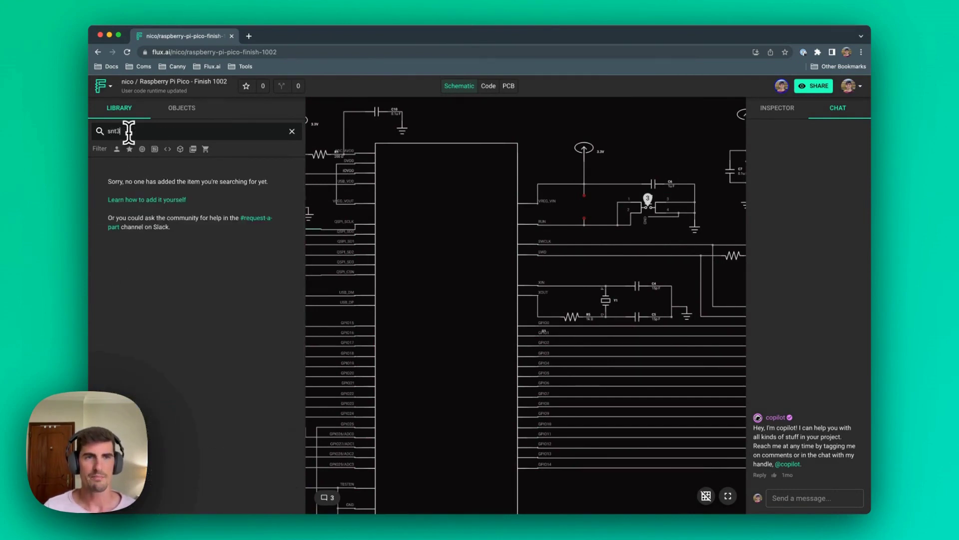
key(BackSpace)
key(BackSpace)
key(BackSpace)
text(m32)
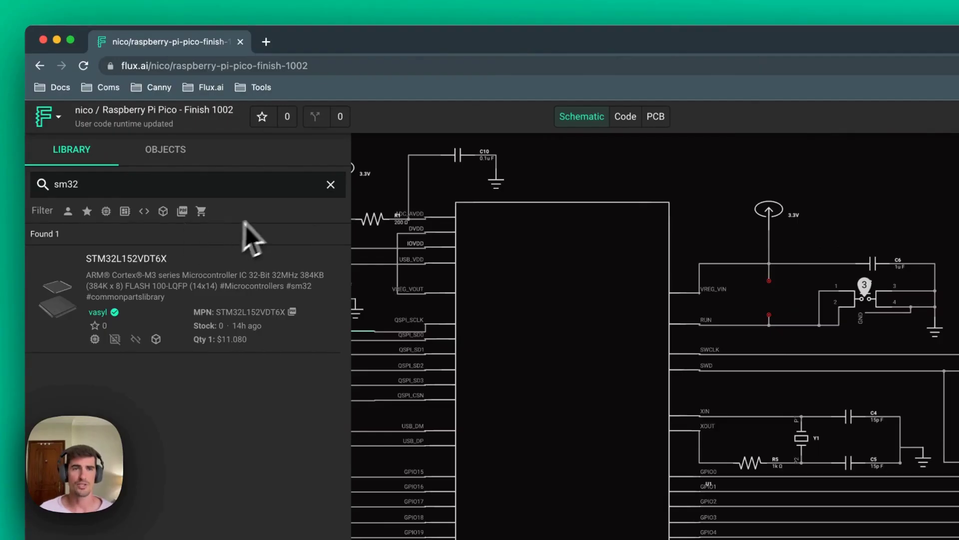
Replace the library search with stm32 and review the listed parts and their details
double_click(305, 187)
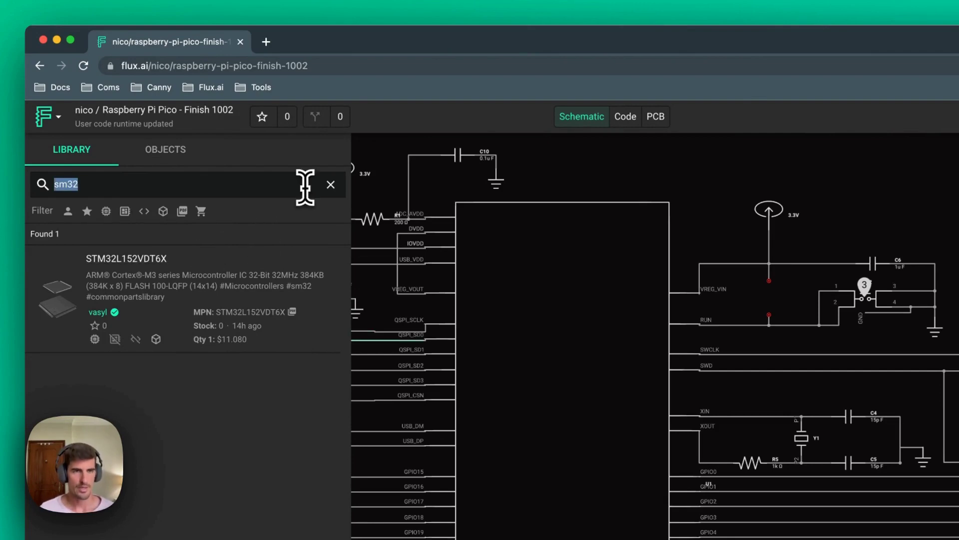
key(BackSpace)
text(stm32)
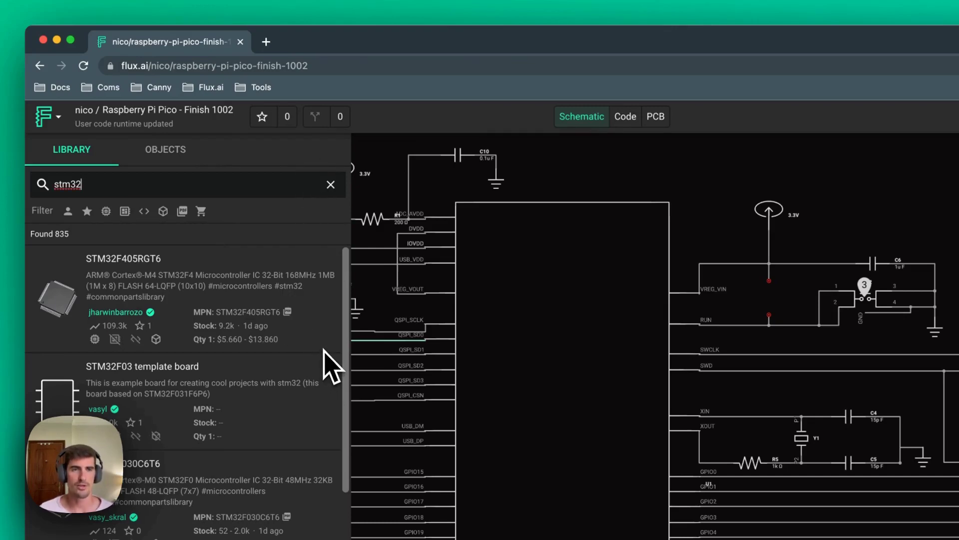
scroll(316, 352, down, 1)
scroll(316, 352, up, 1)
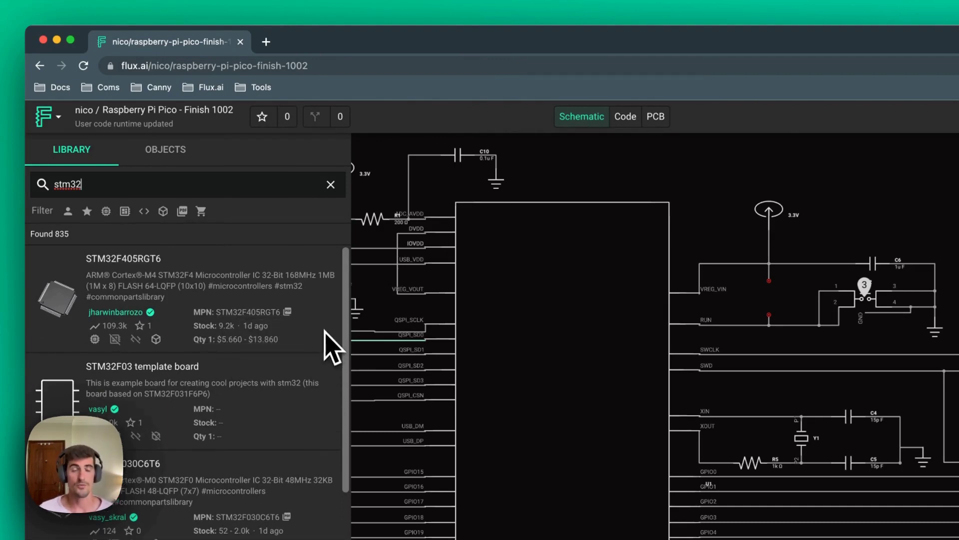
mouse_move(311, 344)
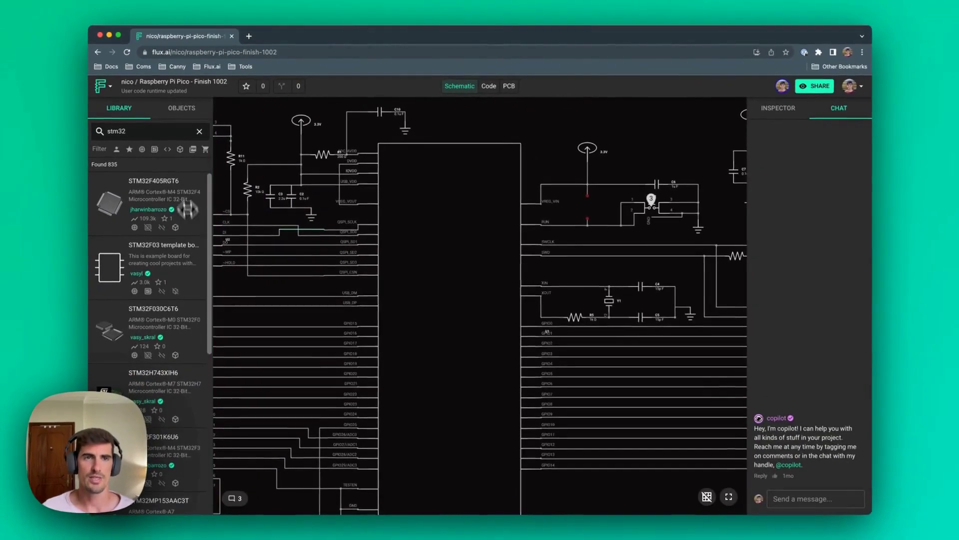
Examine the project's list of components and nets, try searching it for designator u1, and clear the search
click(182, 108)
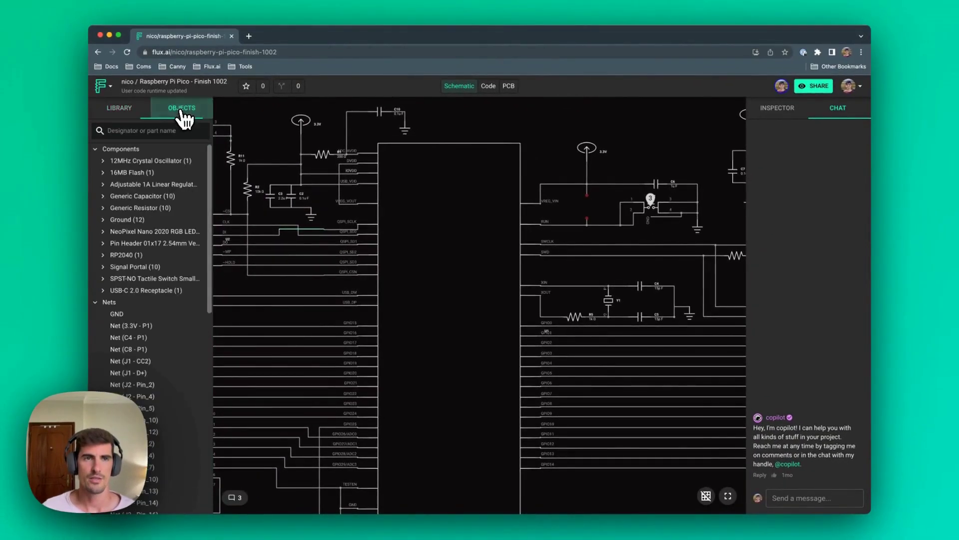
scroll(137, 205, down, 2)
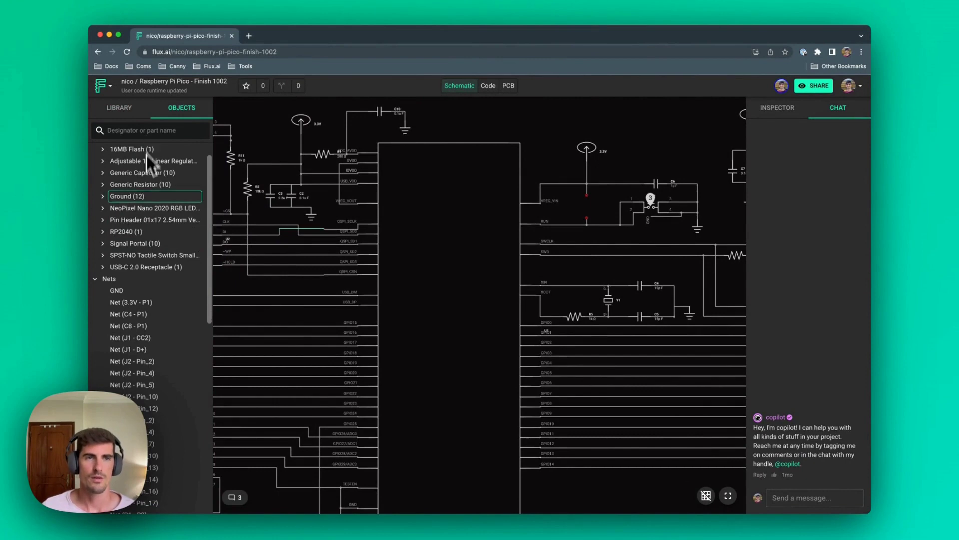
scroll(159, 181, up, 2)
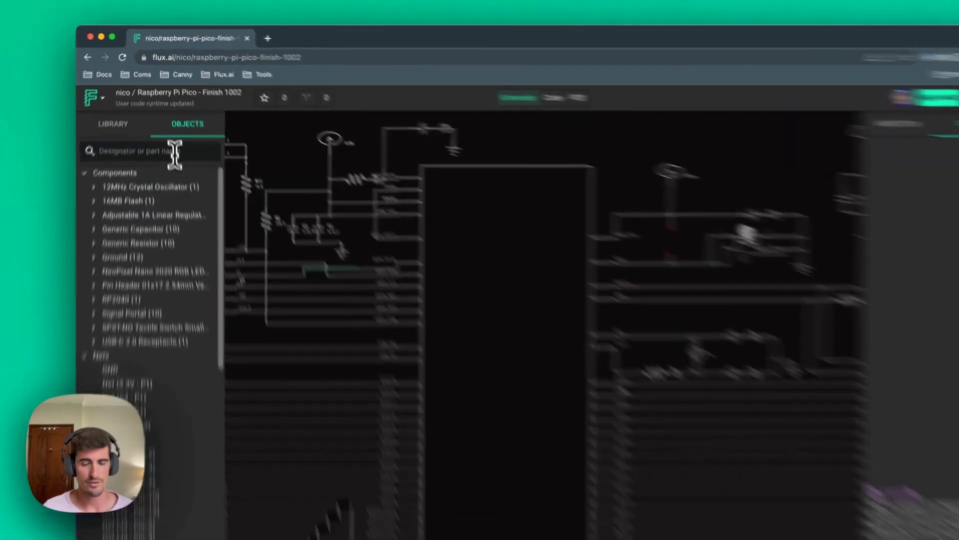
text(u1)
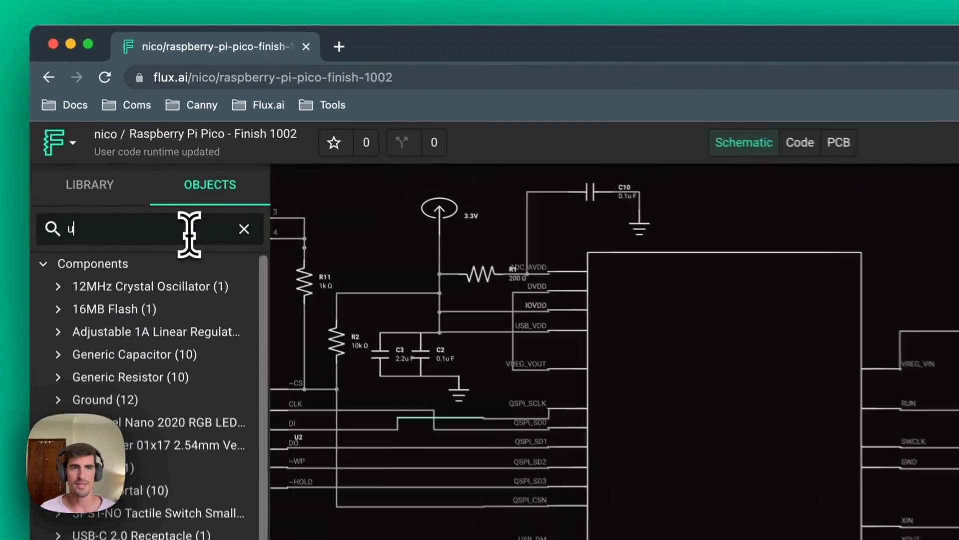
key(BackSpace)
key(BackSpace)
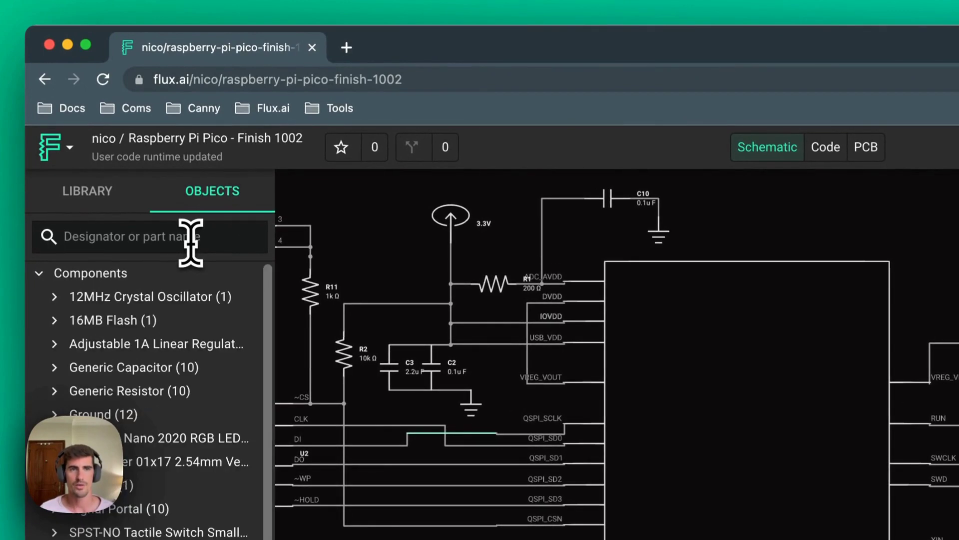
Search the object list for crys and locate the 12MHz Crystal Oscillator Y1 on the schematic
text(crys)
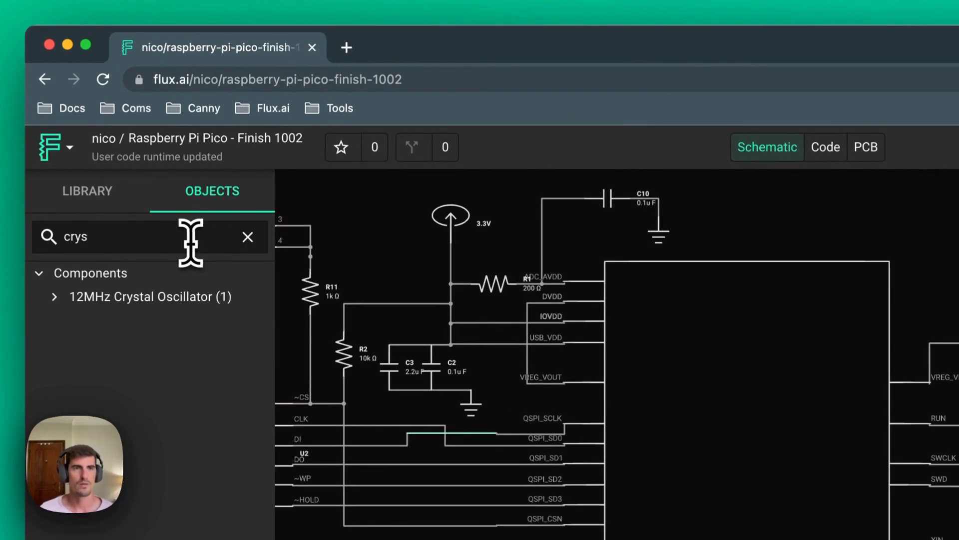
click(150, 296)
click(129, 321)
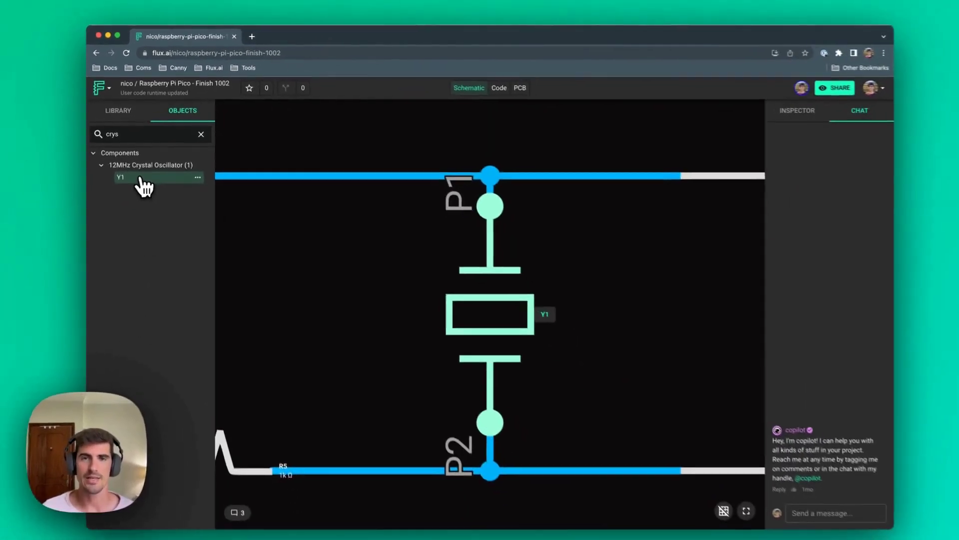
Shift crystal Y1 slightly to the right and rotate it four times, through a full turn
click(479, 291)
drag(483, 297, 512, 289)
key(r)
key(r)
key(r)
key(r)
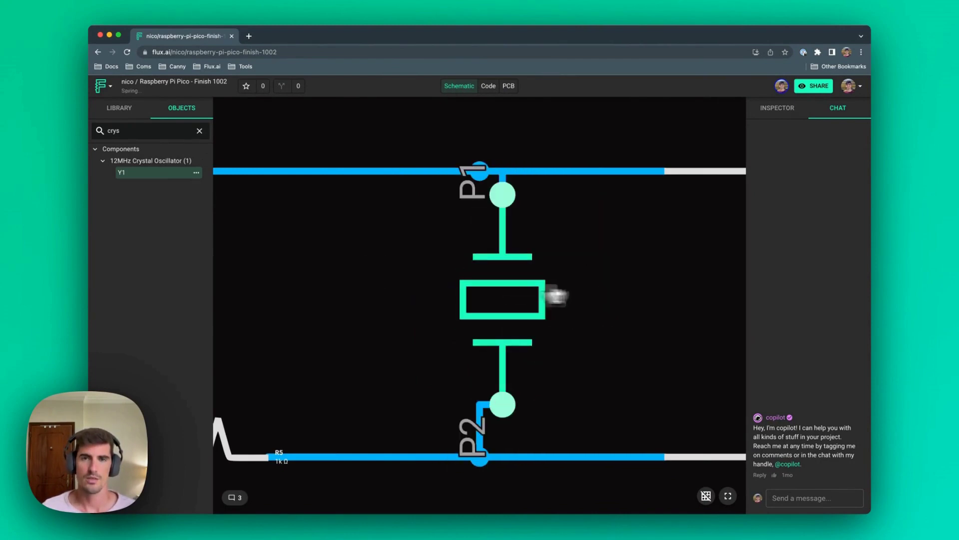
click(589, 295)
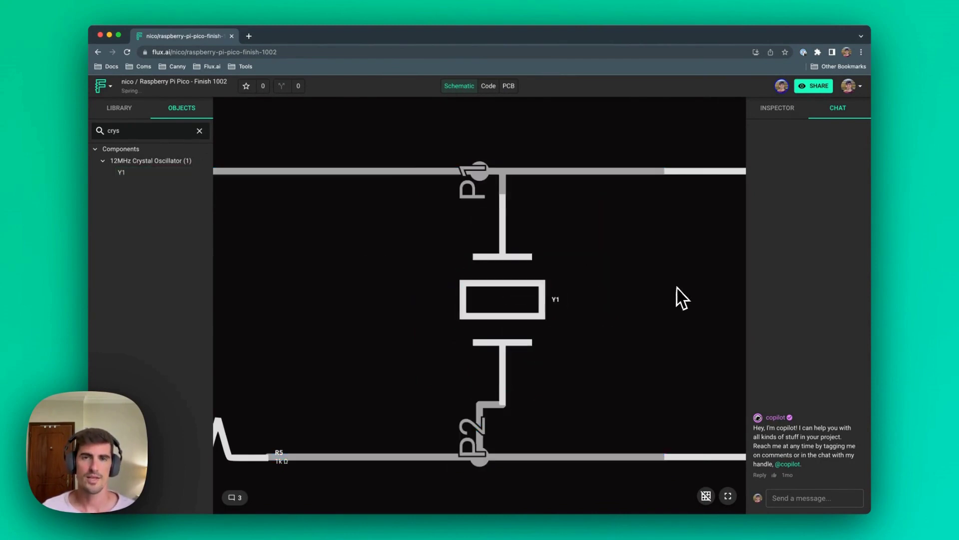
Review the list of keyboard shortcuts and close it
click(111, 87)
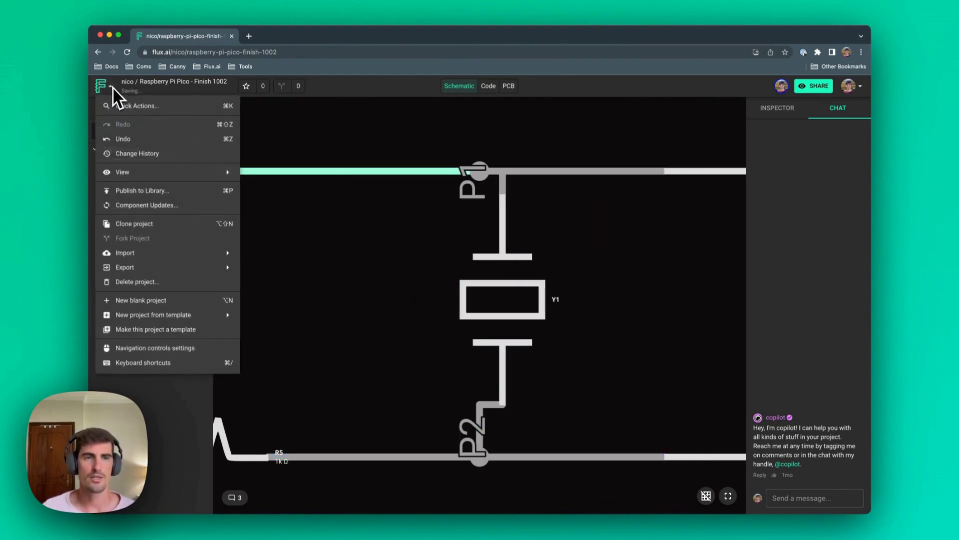
click(152, 363)
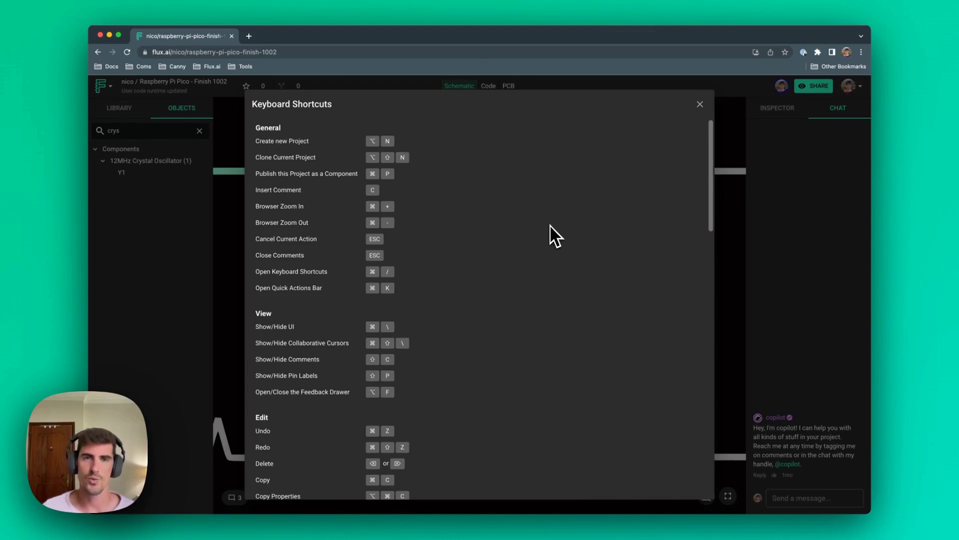
click(700, 104)
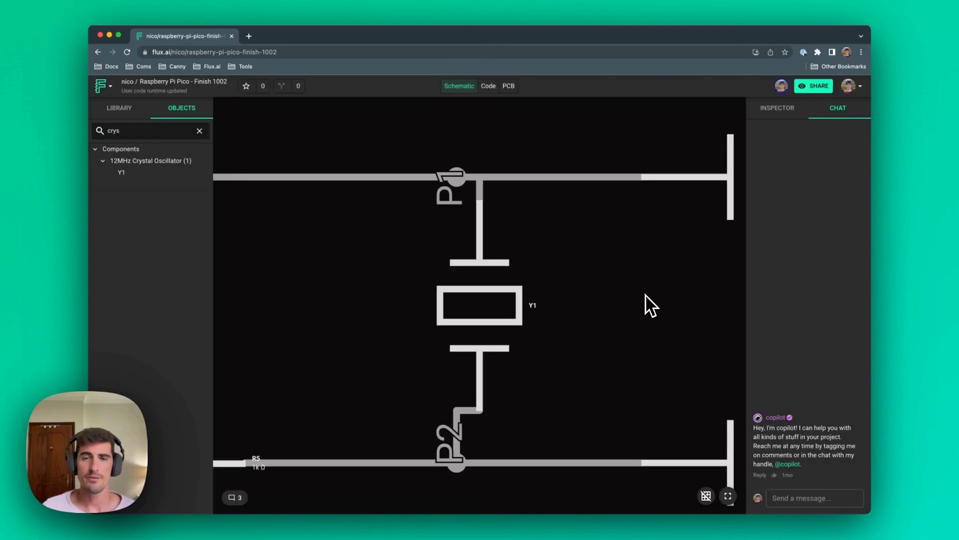
Try to route a wire from the RUN pin to the open end of the 3.3V wire above it
scroll(651, 305, down, 10)
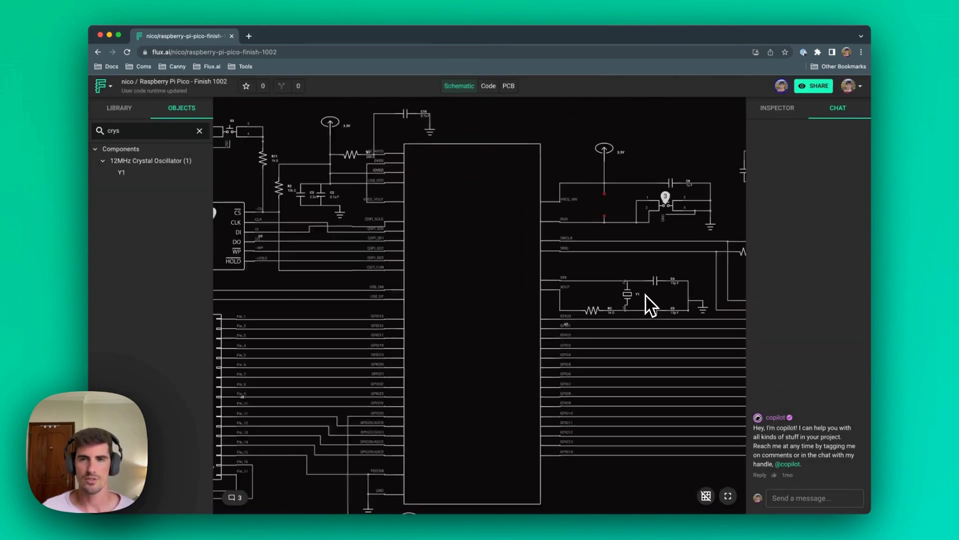
scroll(651, 304, up, 10)
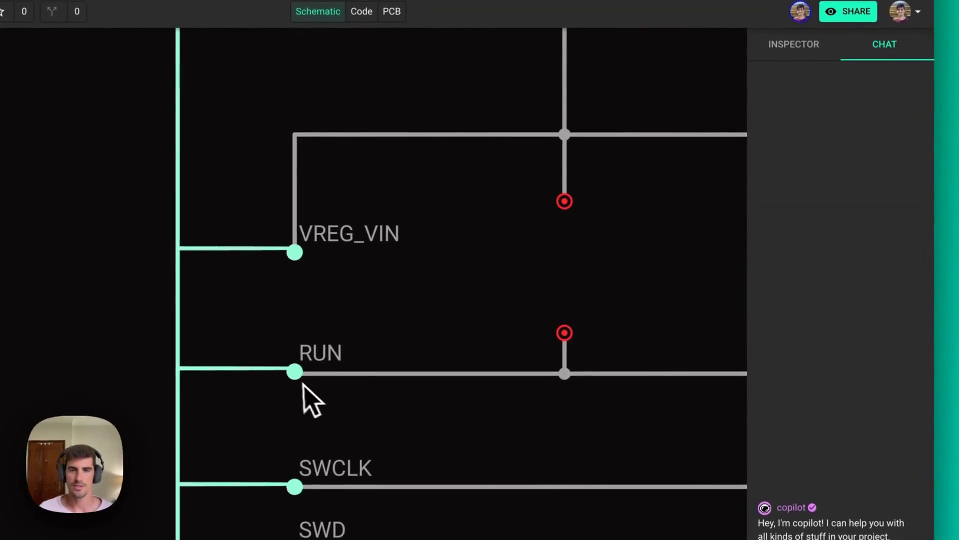
click(295, 376)
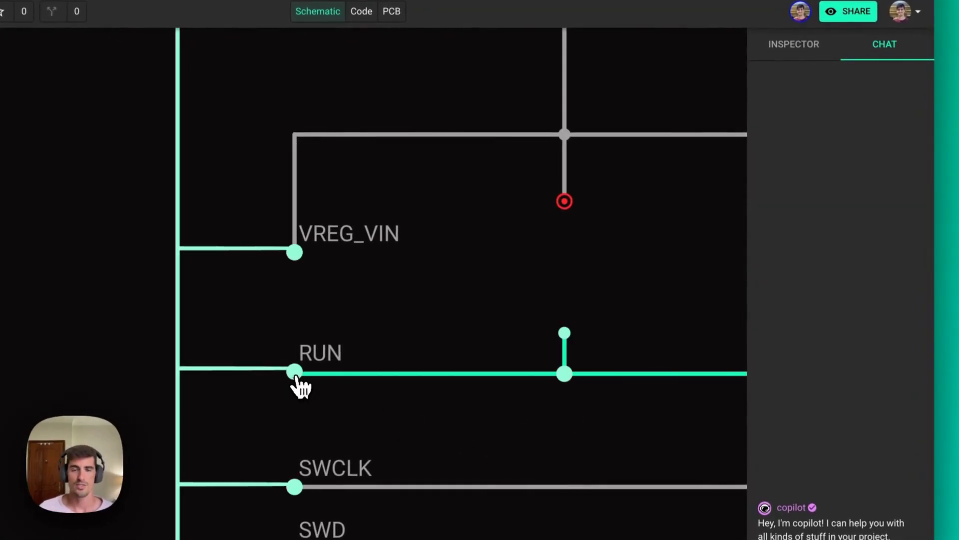
drag(295, 376, 459, 286)
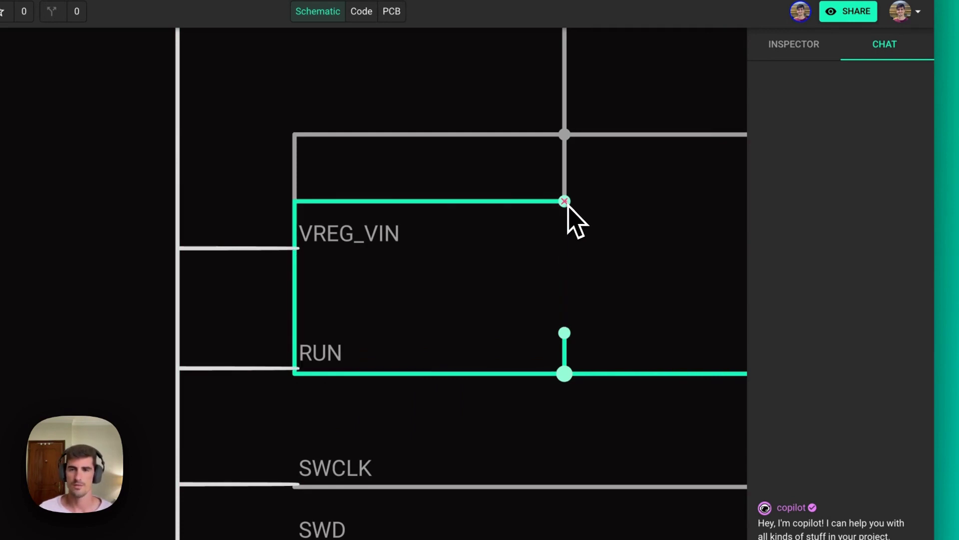
key(Escape)
Place a Net Portal from the library between the two open wire ends and connect it to the 3.3V wire
drag(562, 240, 416, 274)
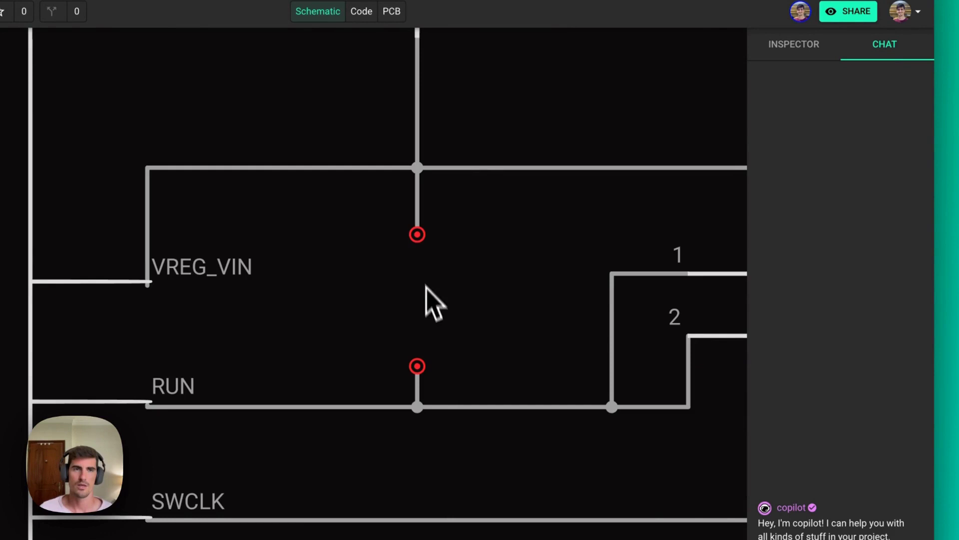
click(27, 139)
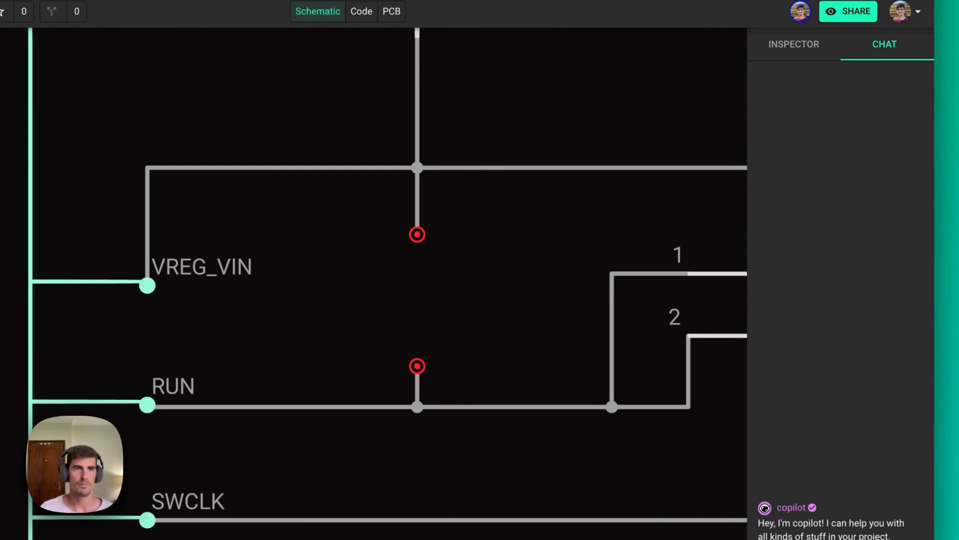
drag(1, 150, 360, 302)
drag(418, 234, 418, 295)
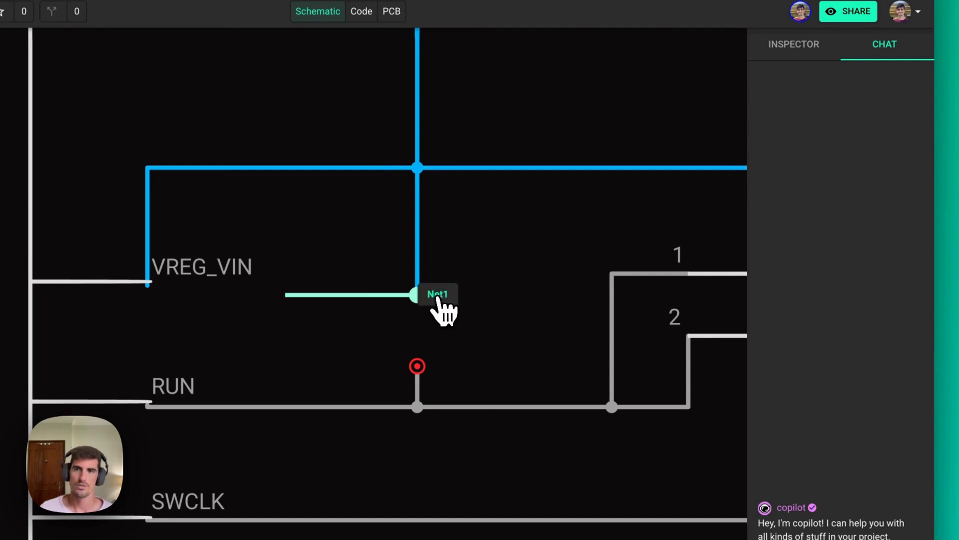
Set the designator of the Net Portal on the 3.3V wire to test1
click(794, 45)
click(832, 243)
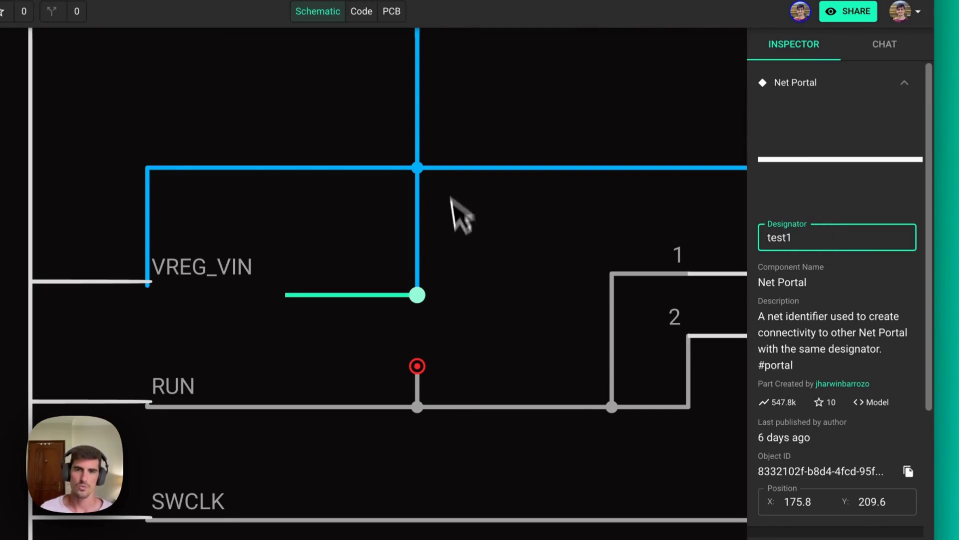
click(449, 215)
Paste a copy of the test1 Net Portal and position it just beside the V_USB supply wire near capacitor C7
scroll(550, 305, down, 3)
drag(562, 254, 286, 268)
click(418, 325)
click(522, 304)
key(super+v)
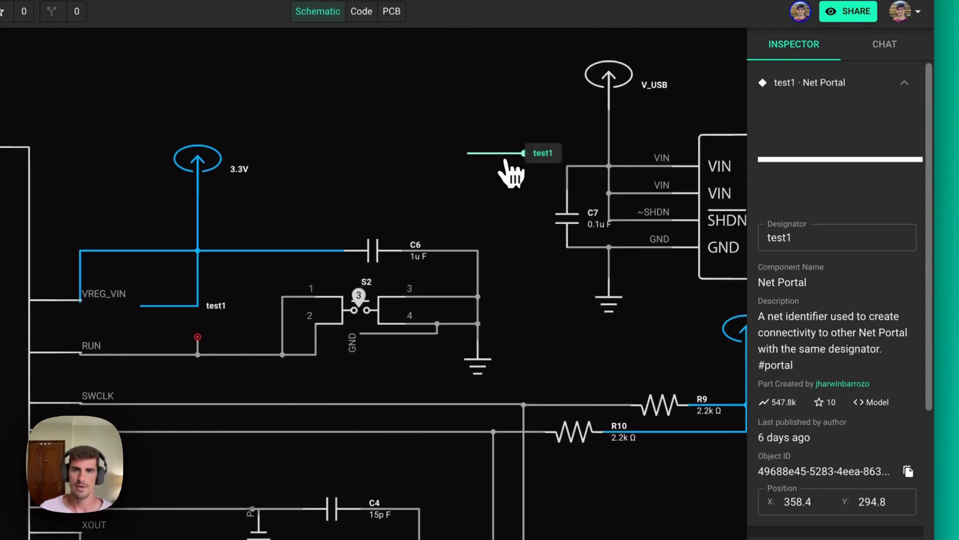
drag(505, 160, 520, 152)
click(564, 162)
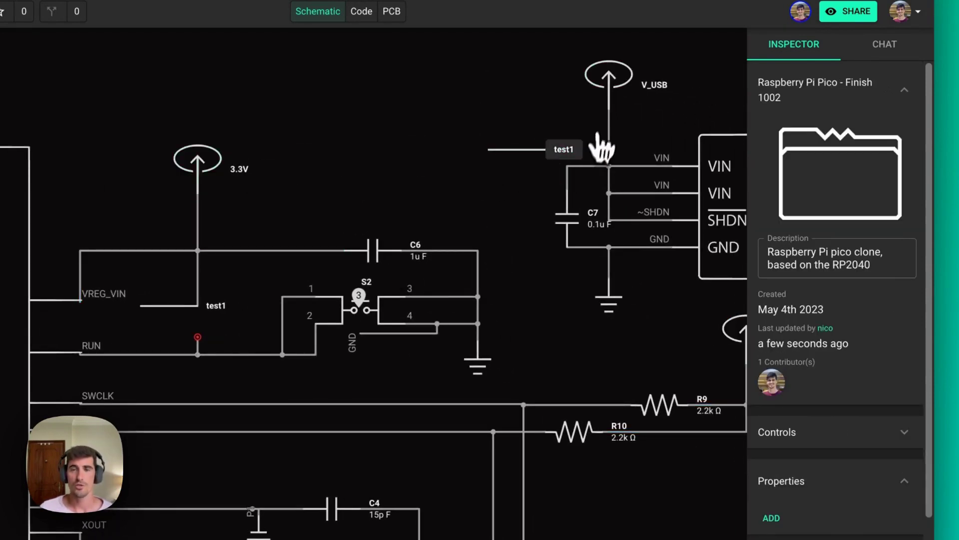
Wire the copied test1 portal to the upper end of capacitor C7 and inspect the connected net
click(538, 149)
scroll(557, 150, up, 5)
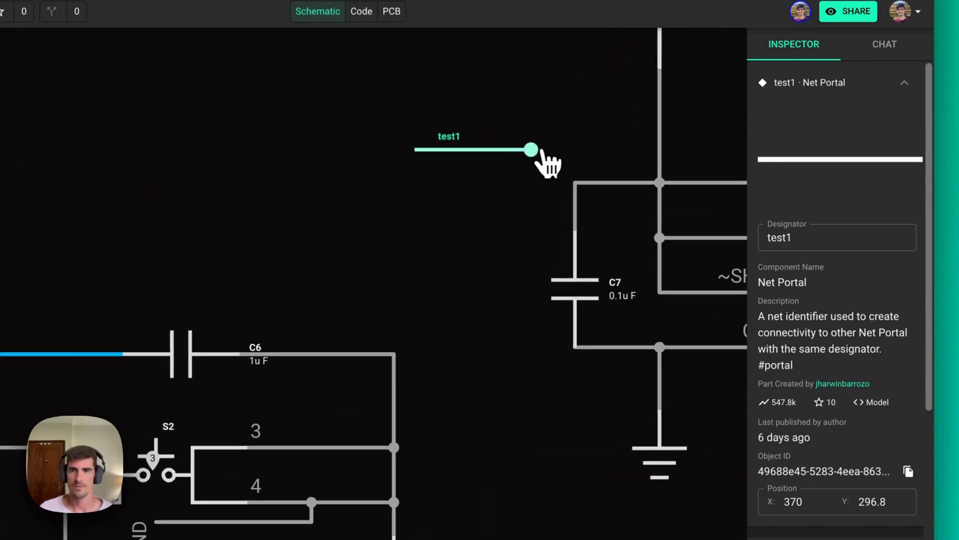
drag(548, 150, 575, 183)
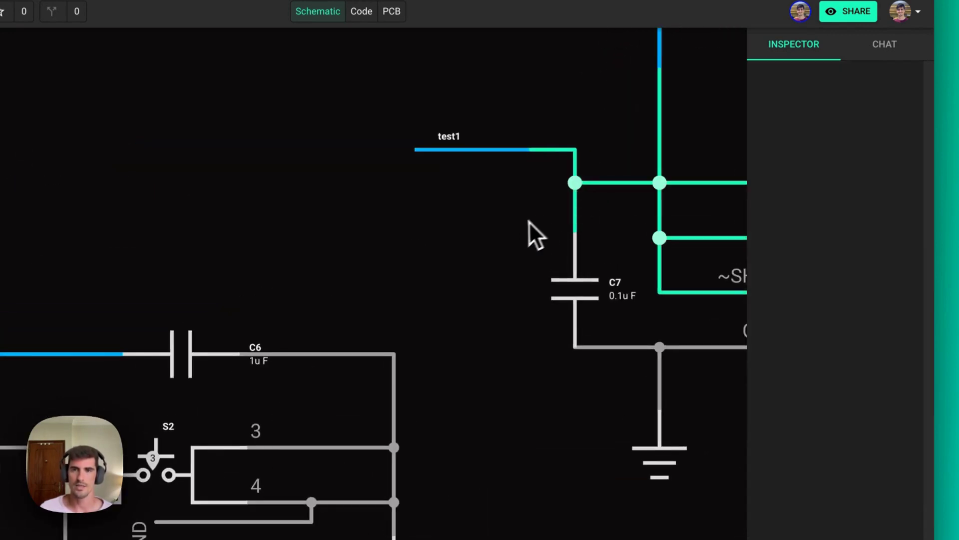
scroll(515, 224, down, 5)
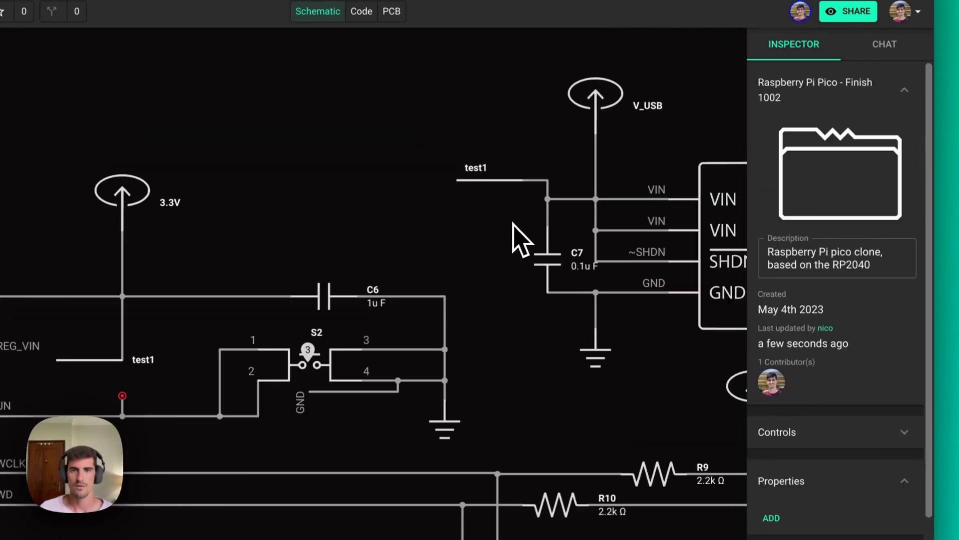
click(543, 183)
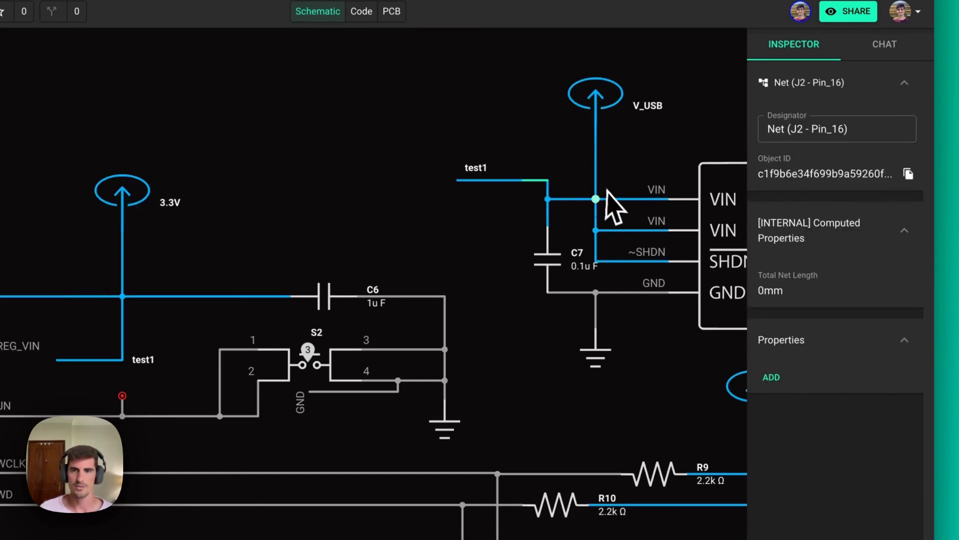
drag(496, 210, 487, 235)
scroll(486, 235, up, 1)
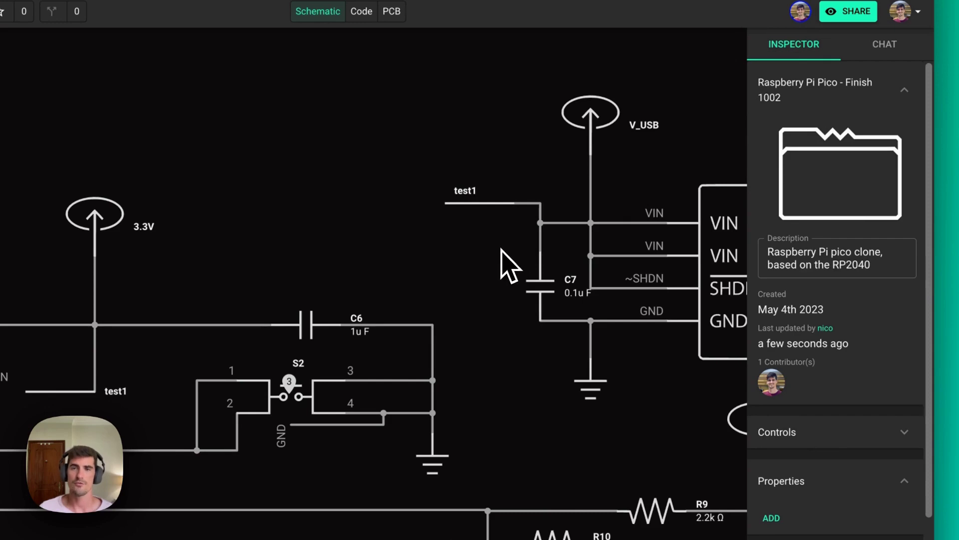
Change the designator of the portal wired to C7 to test2 and check which wires its net includes
click(477, 203)
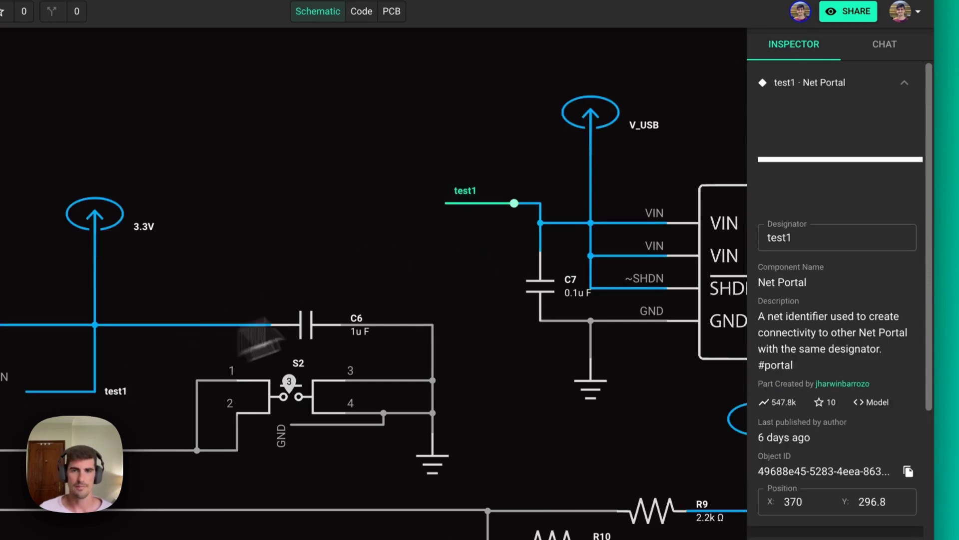
click(824, 239)
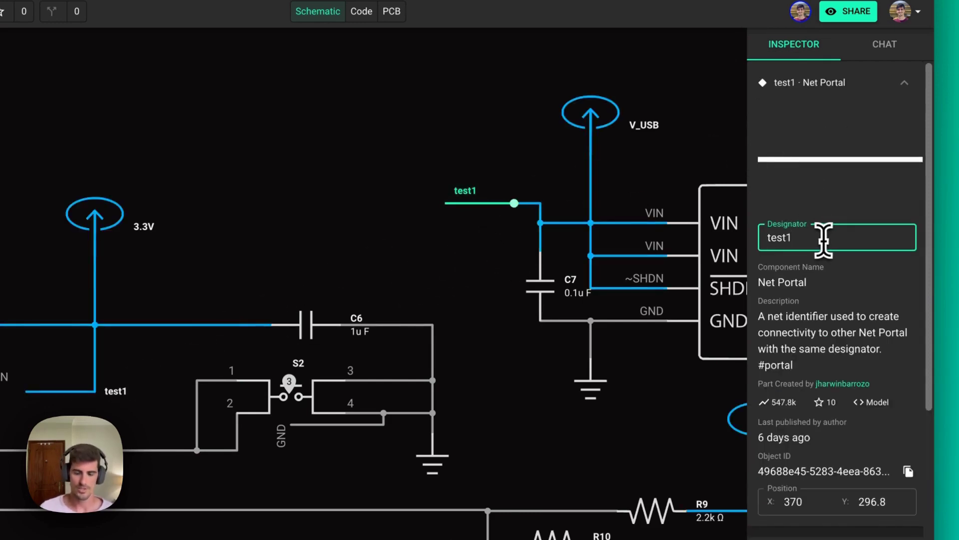
click(412, 159)
click(535, 204)
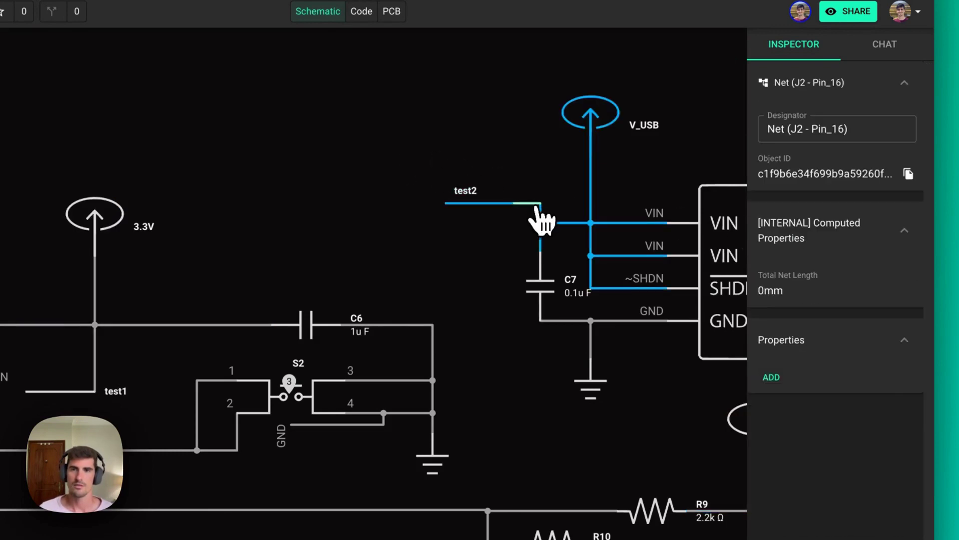
click(500, 202)
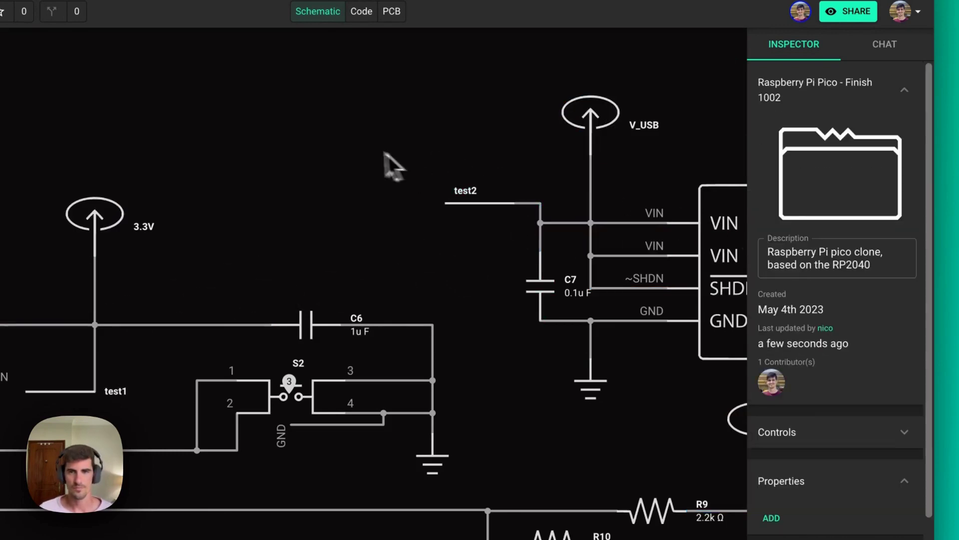
Clear the library search and place a Ground symbol in the empty schematic area above capacitor C6
click(553, 363)
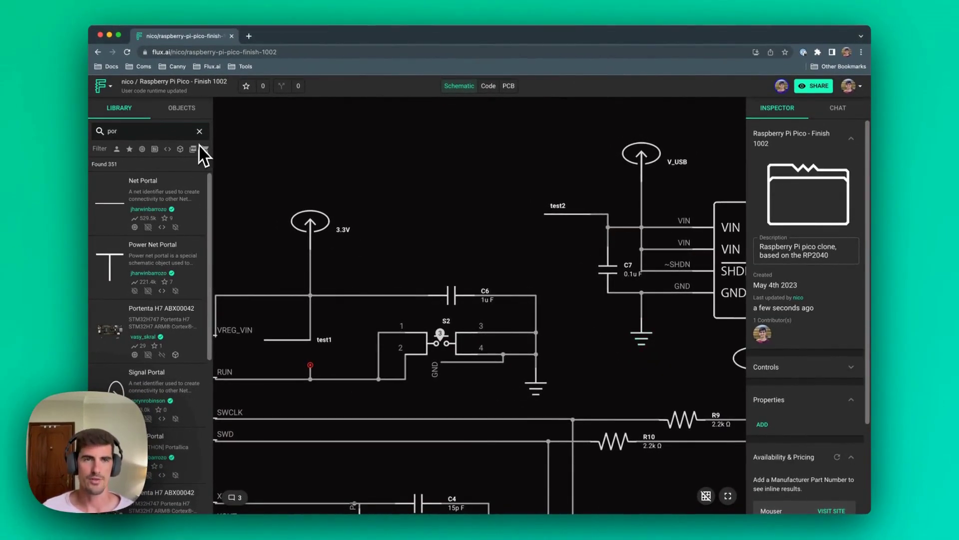
click(199, 130)
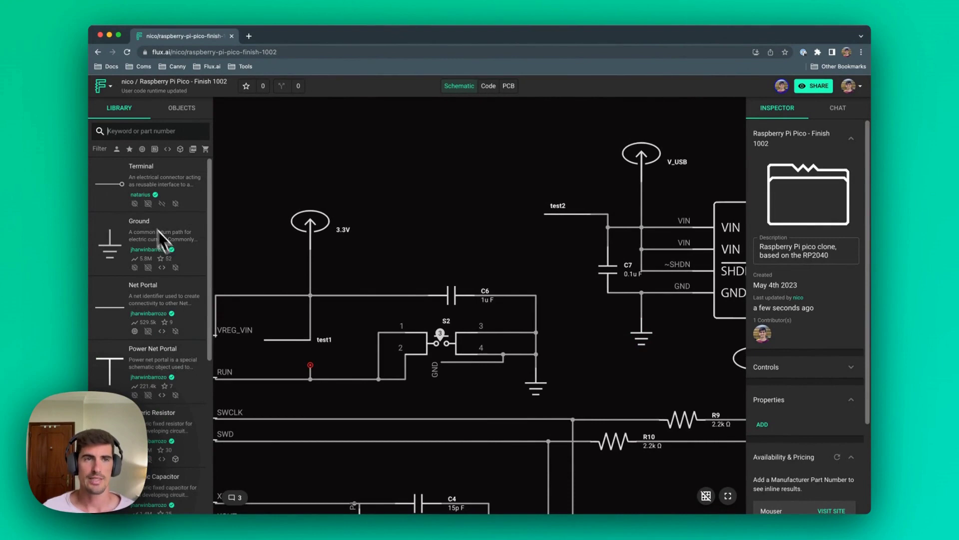
drag(145, 234, 425, 160)
scroll(150, 299, down, 1)
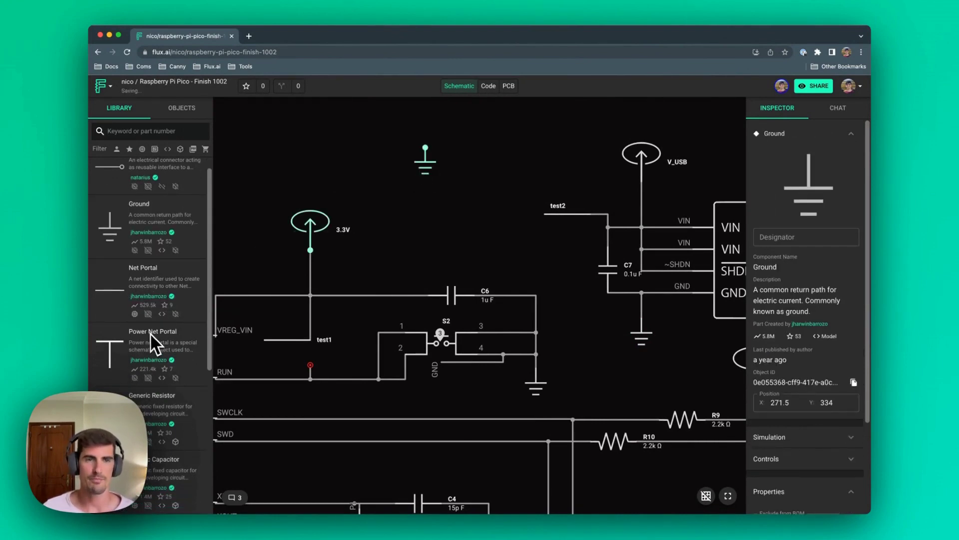
scroll(165, 309, down, 1)
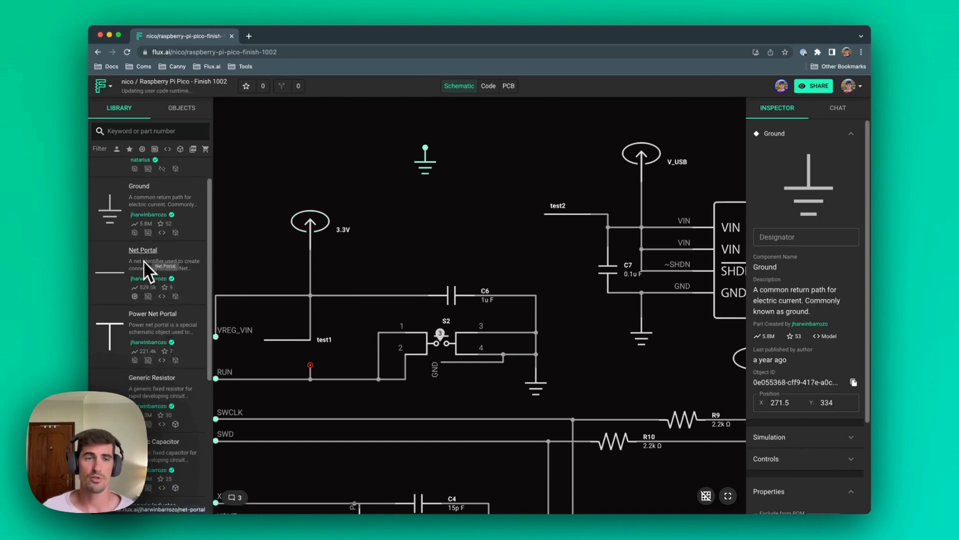
click(433, 188)
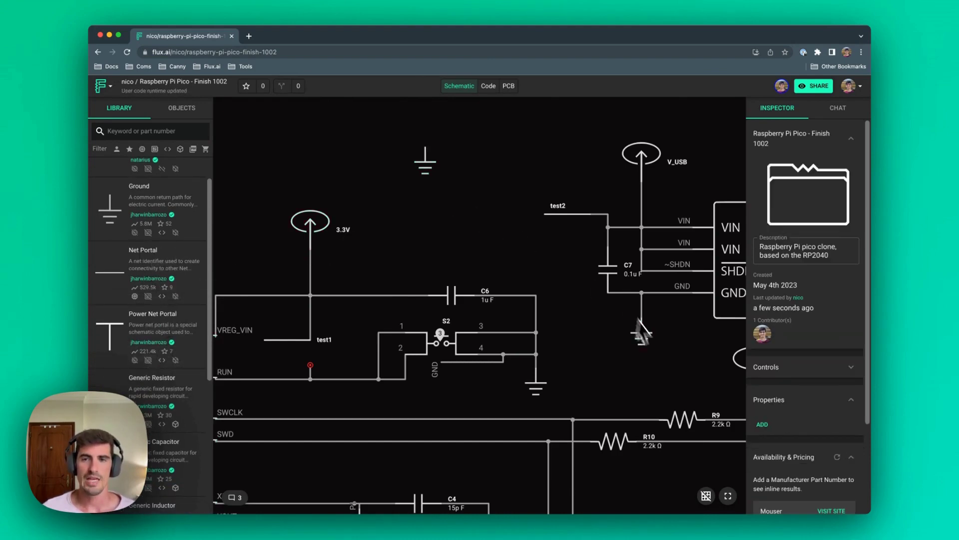
Widen the inspector area and review the details and properties of the Adjustable 1A Linear Regulator U3
scroll(684, 343, right, 5)
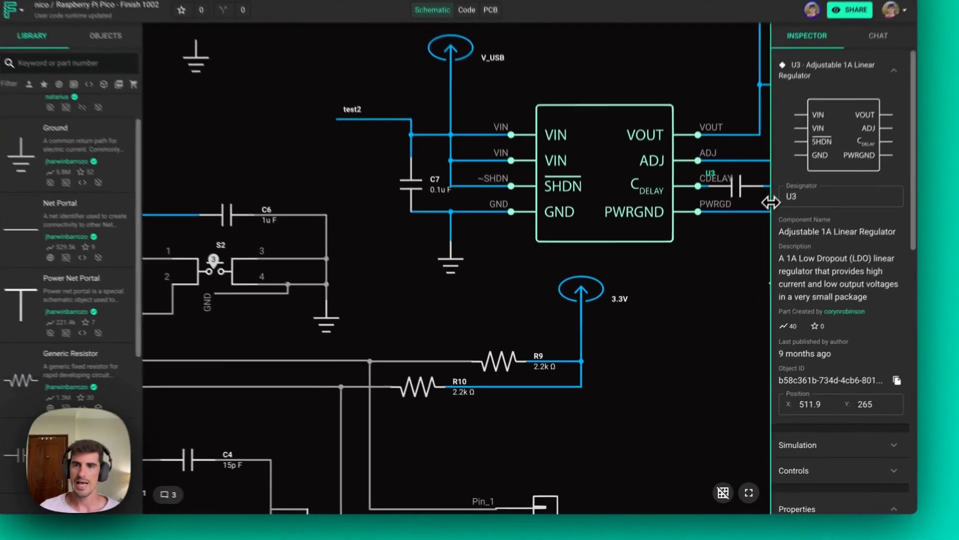
drag(747, 253, 655, 251)
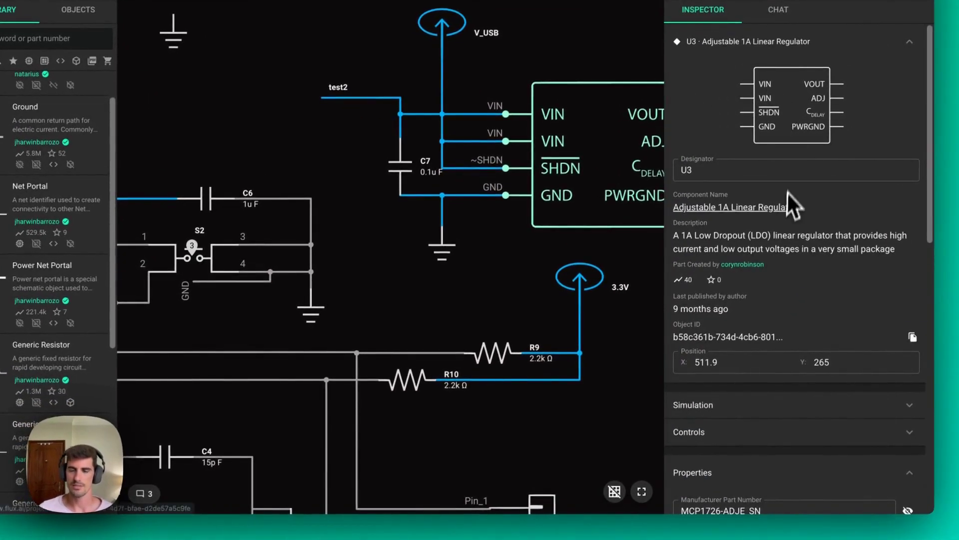
scroll(799, 267, down, 3)
scroll(790, 314, down, 5)
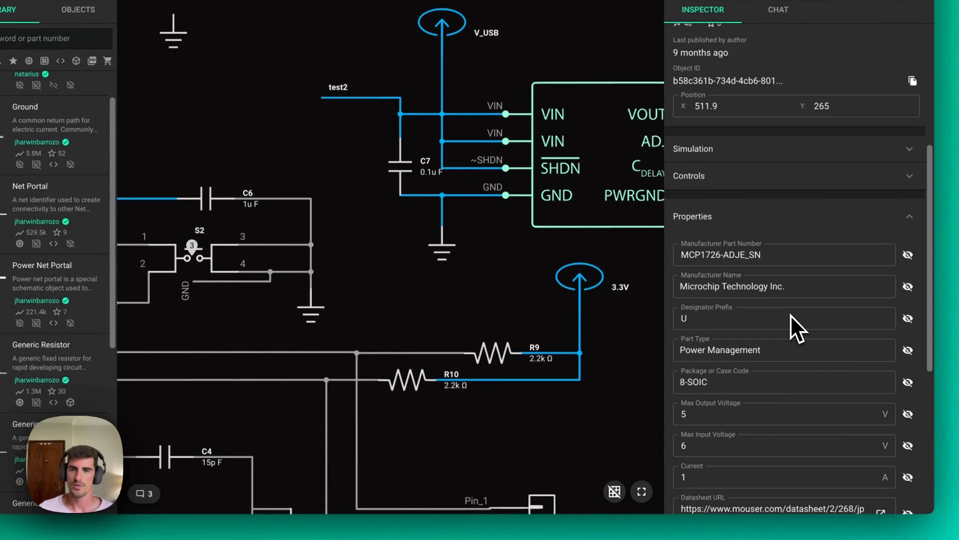
scroll(791, 314, down, 1)
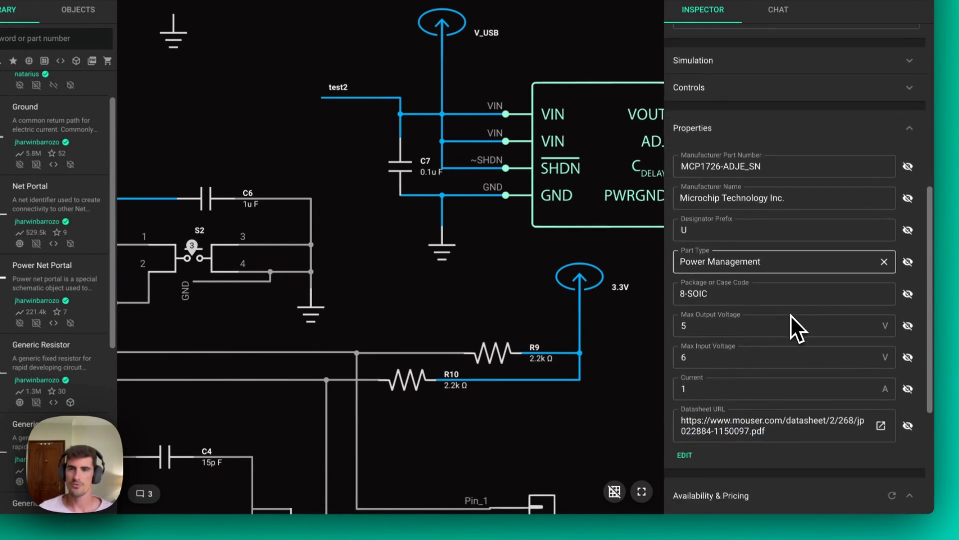
Examine the Manufacturer Part Number of regulator U3 and the rest of its properties through to the datasheet URL
click(783, 167)
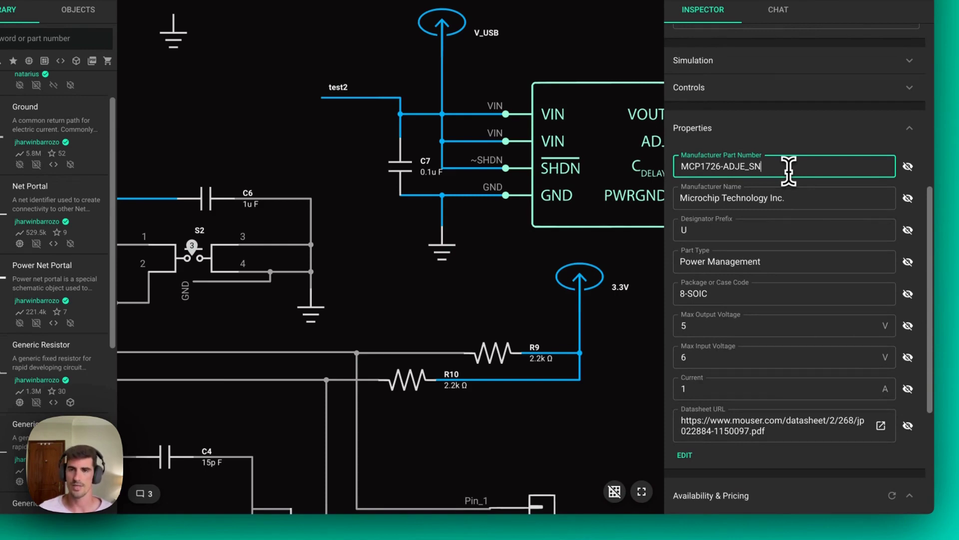
scroll(797, 171, down, 1)
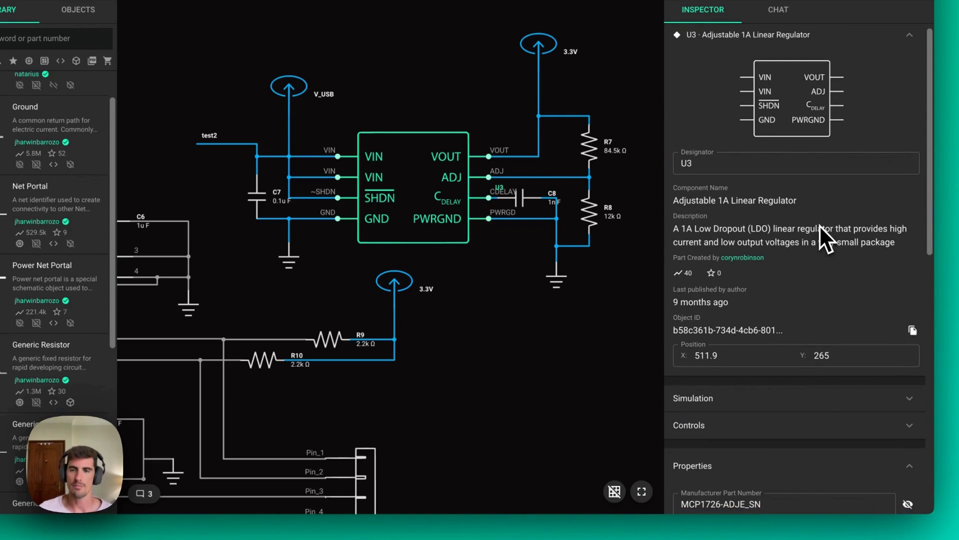
scroll(819, 224, down, 8)
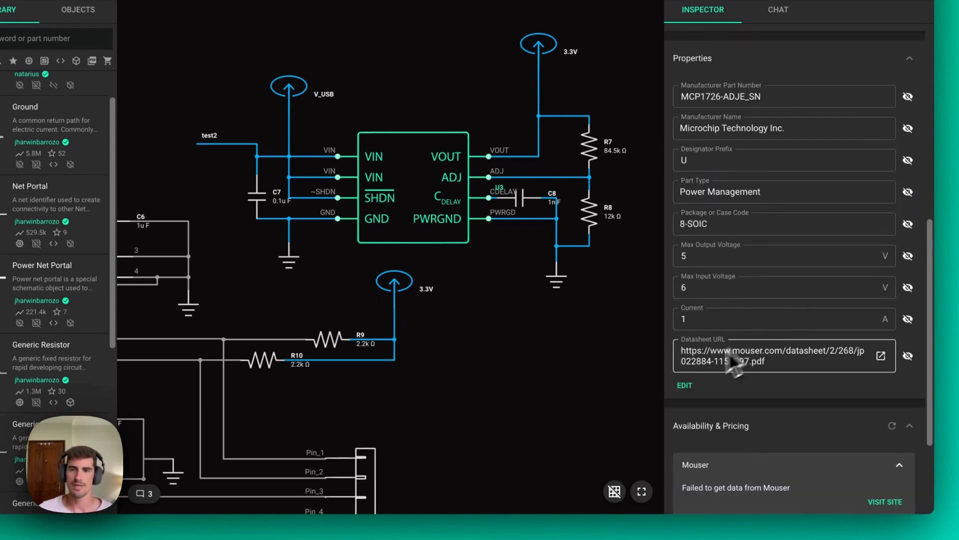
Start a new U3 property with the suggested name Manufacturer Part Number, and discard it without adding it
click(693, 387)
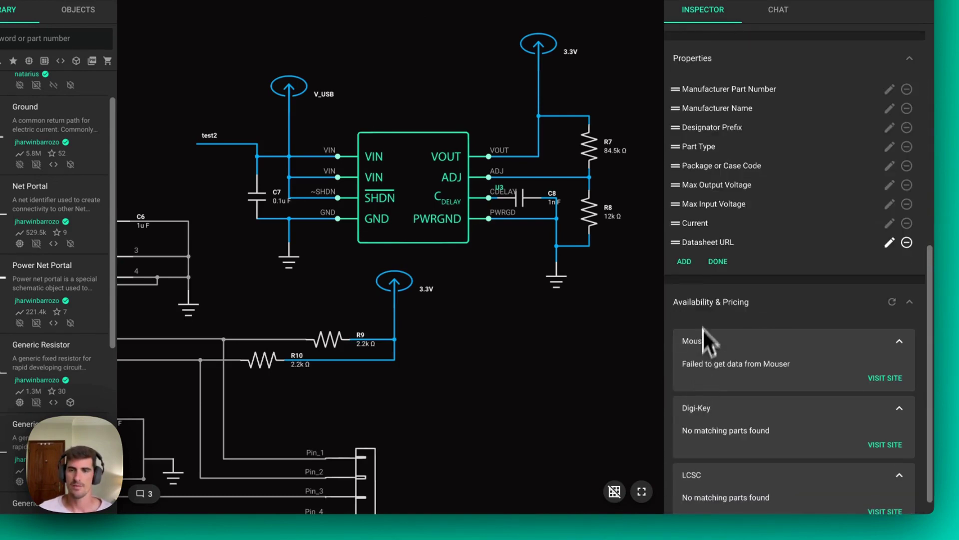
click(692, 264)
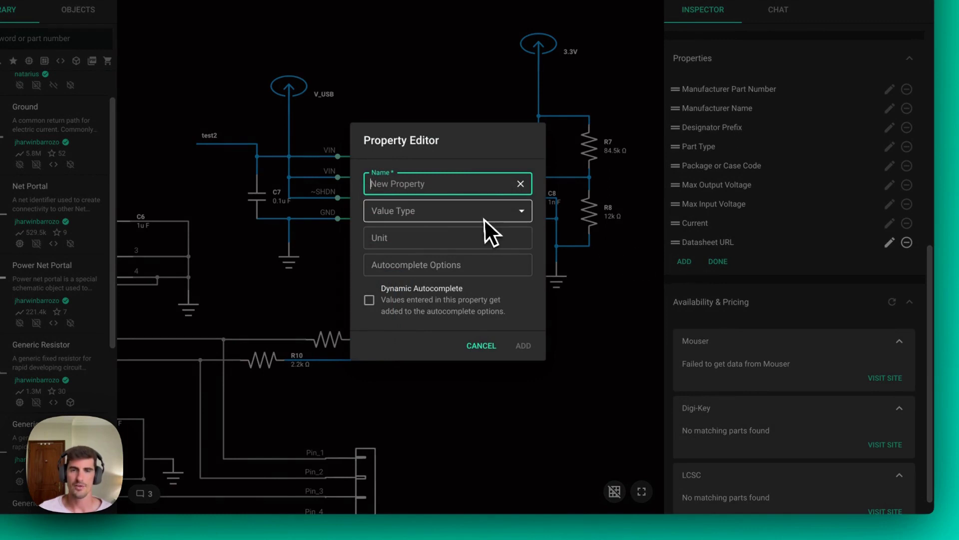
click(441, 185)
text(manu)
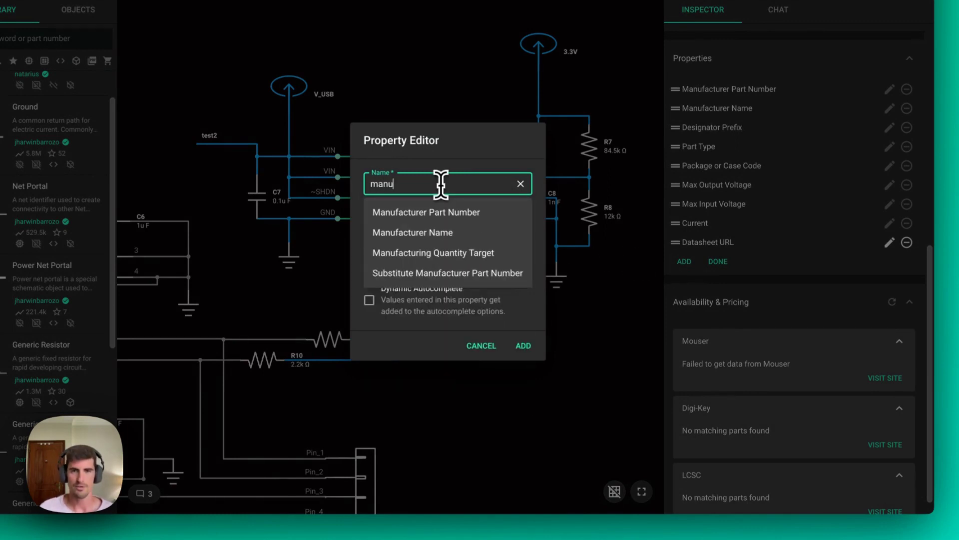
click(446, 214)
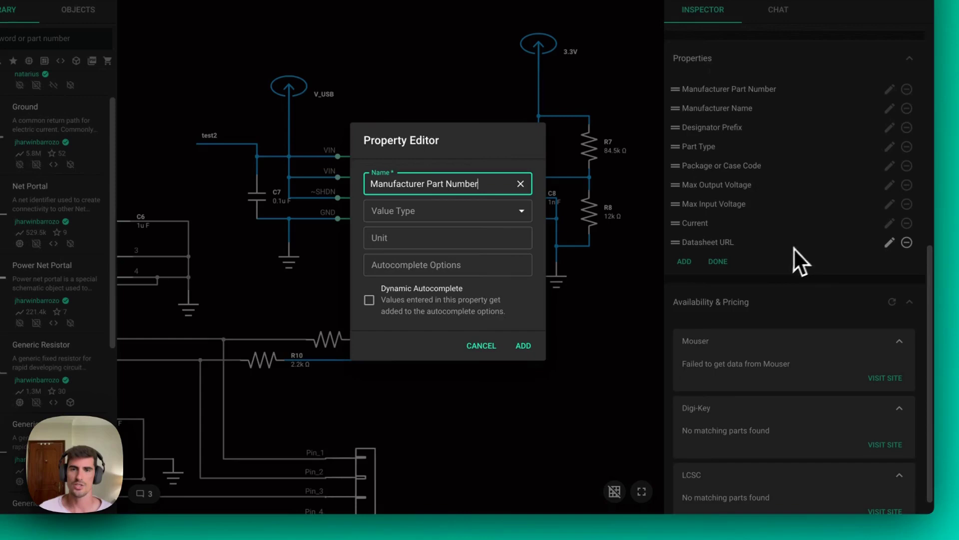
click(494, 350)
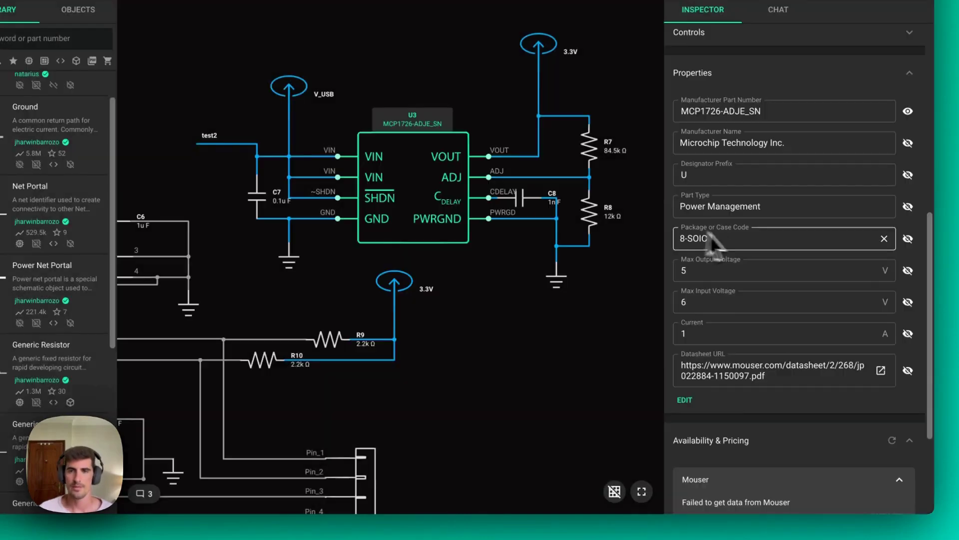
Select the test2 net portal beside capacitor C7 and examine its highlighted net and portal properties
click(642, 280)
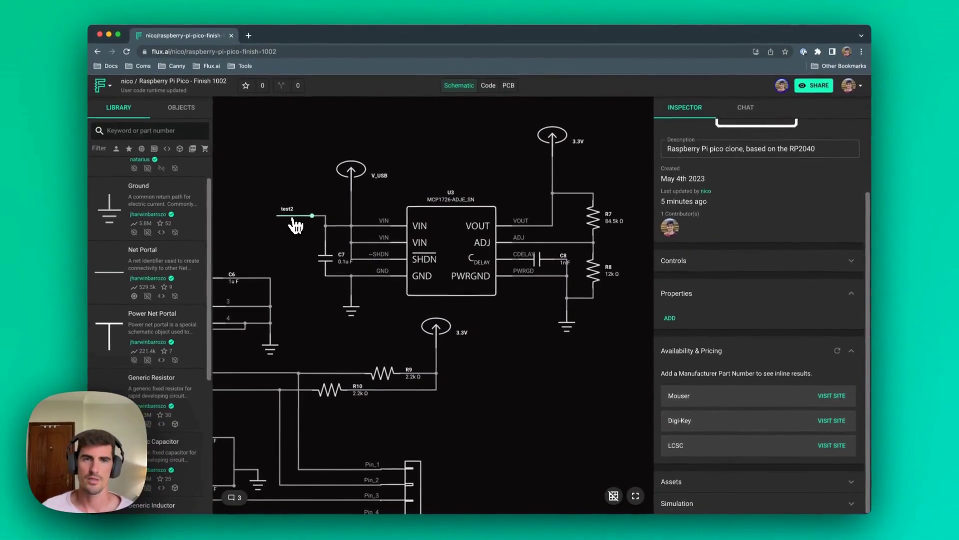
click(218, 145)
drag(279, 230, 323, 266)
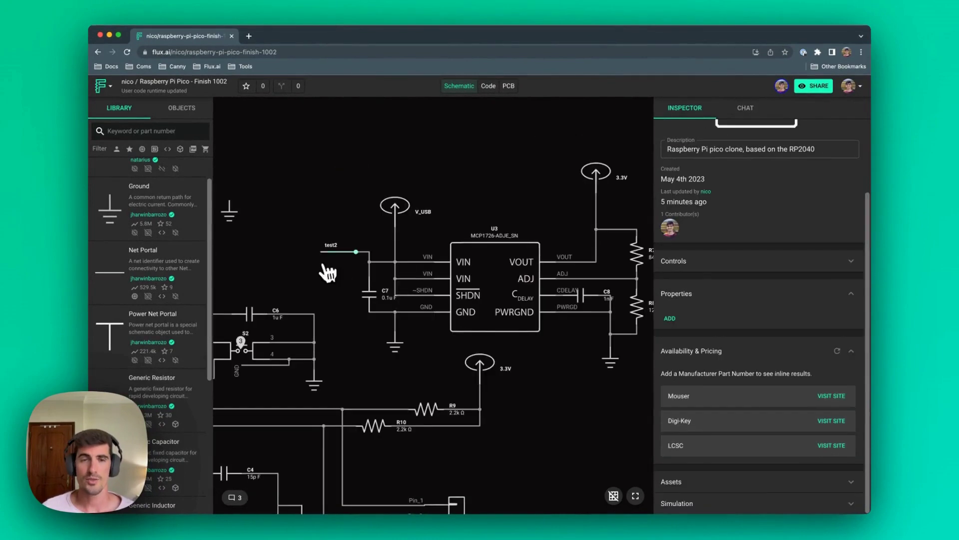
click(345, 263)
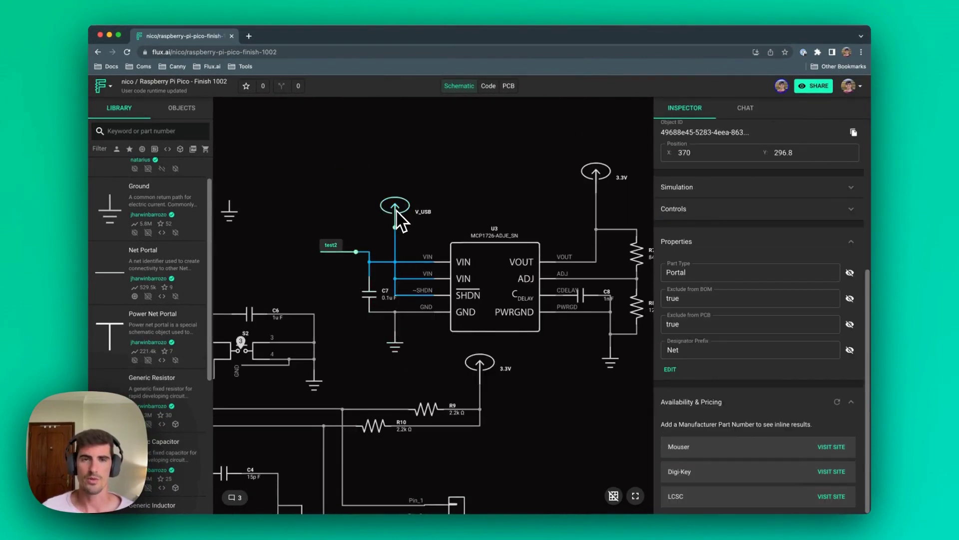
scroll(329, 270, right, 3)
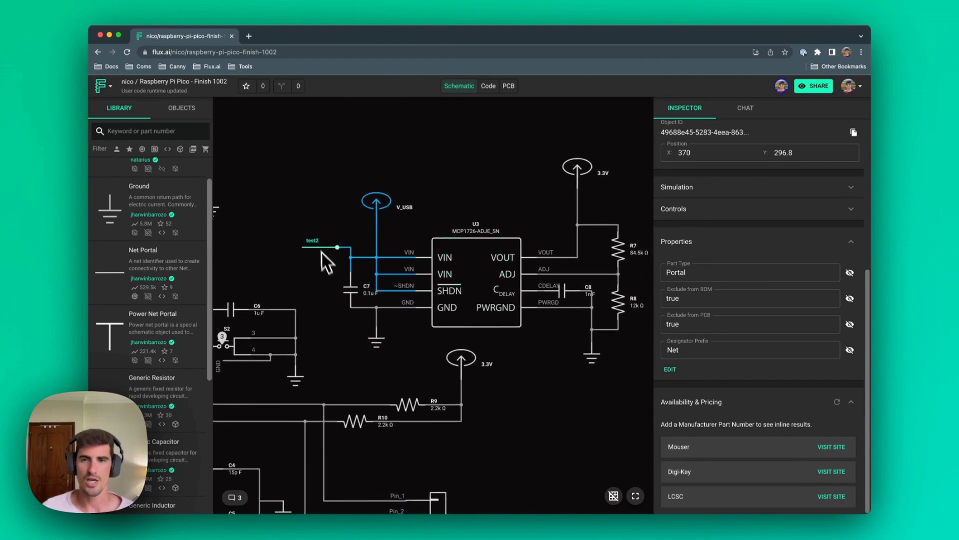
click(707, 272)
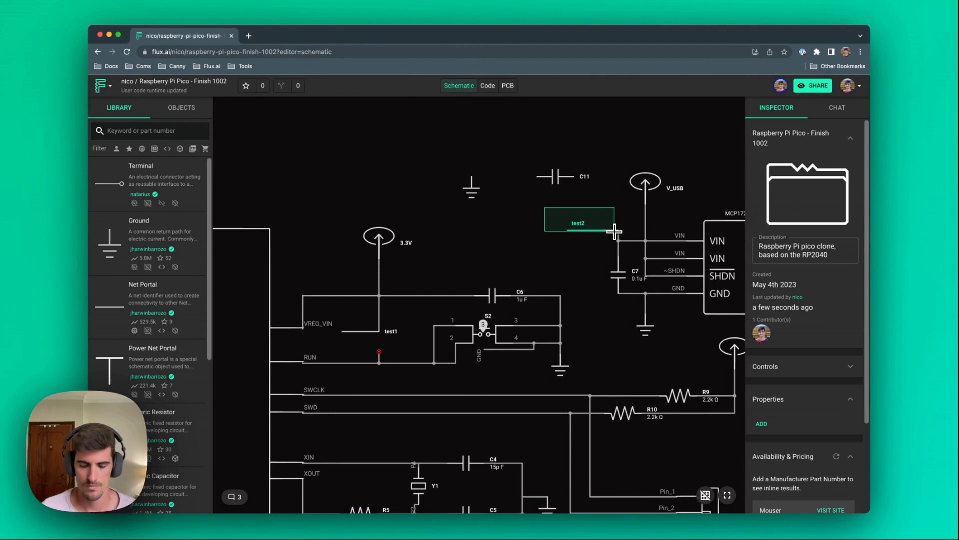
Change the designator of the test1 net portal below the 3.3V symbol to VIN
click(394, 332)
double_click(792, 236)
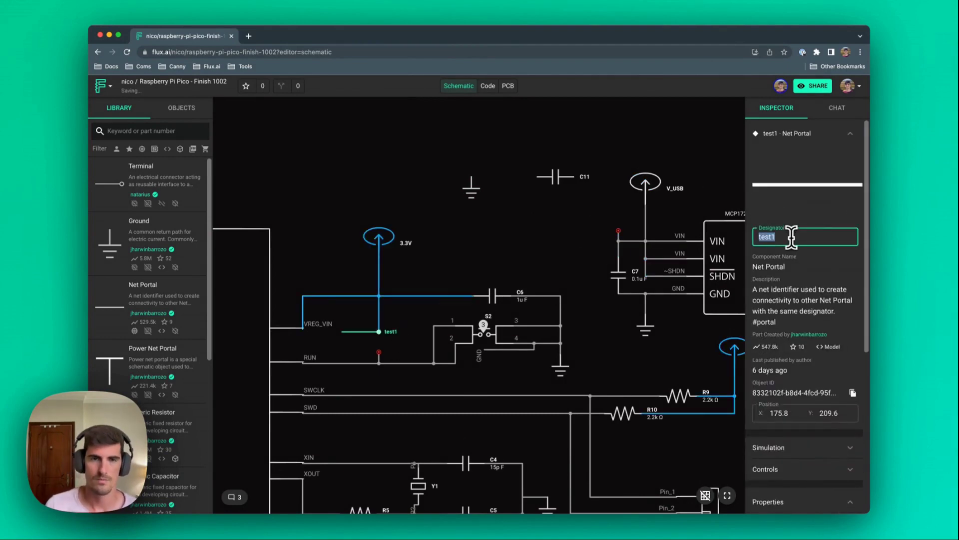
text(VIN)
Reposition the loose ground symbol and capacitor C11, and rotate C11 to stand vertically above the ground
drag(472, 186, 525, 228)
mouse_move(553, 181)
mouse_down()
mouse_move(503, 189)
mouse_move(525, 187)
mouse_move(532, 152)
mouse_move(501, 141)
mouse_up()
key(r)
Copy the VIN net portal above capacitor C11 and wire the portal, C11 and the ground symbol together
click(388, 334)
key(super+c)
key(super+v)
click(525, 147)
click(525, 165)
click(525, 202)
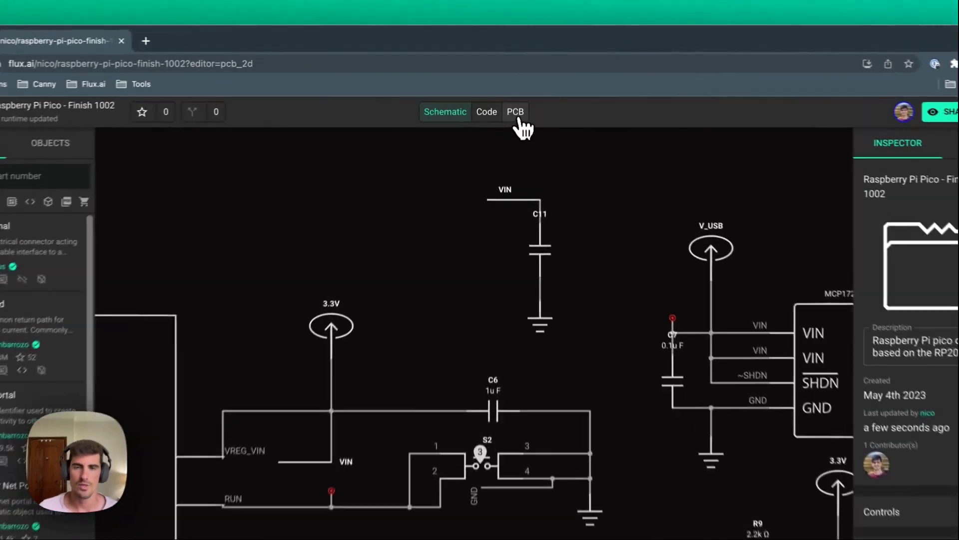
Switch to the PCB layout, shift capacitor C11's footprint beside the board, and undo that move
click(507, 85)
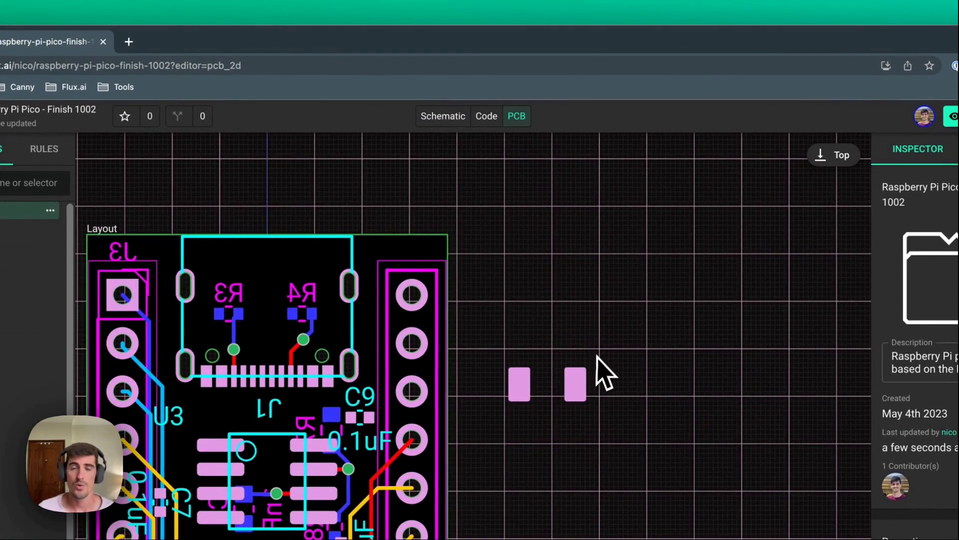
drag(595, 367, 520, 377)
click(686, 291)
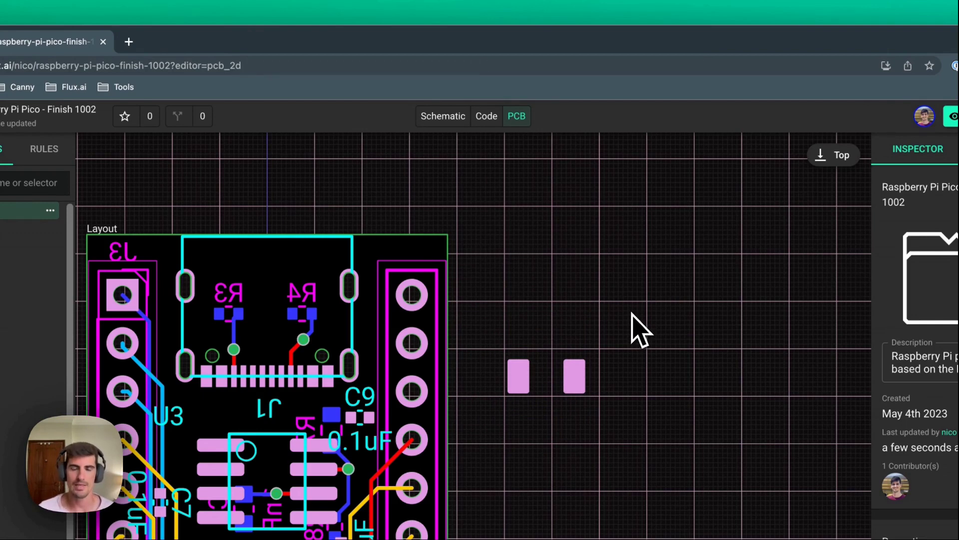
key(super+z)
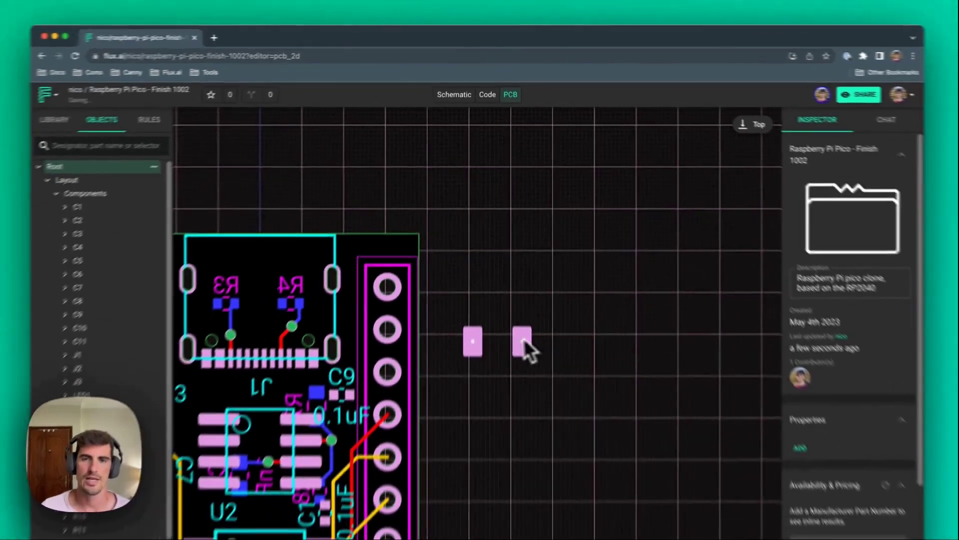
Reposition capacitor C11's footprint outside the board edge and check its position and rotation fields
drag(534, 448, 589, 429)
drag(557, 297, 520, 285)
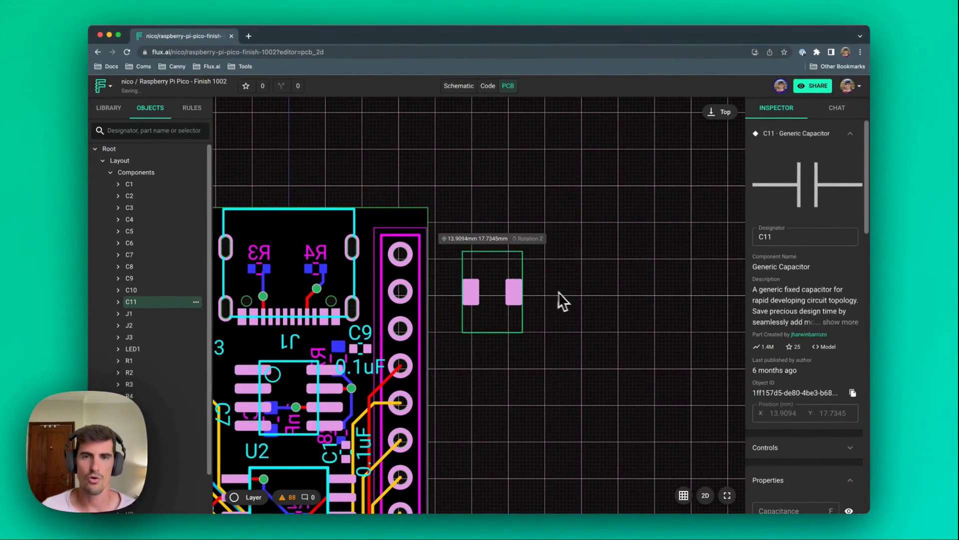
click(559, 292)
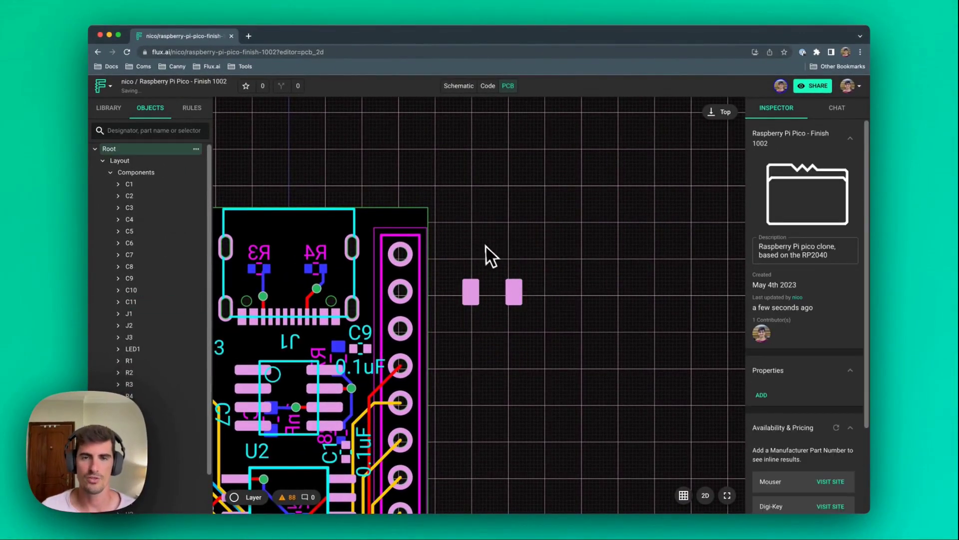
click(510, 283)
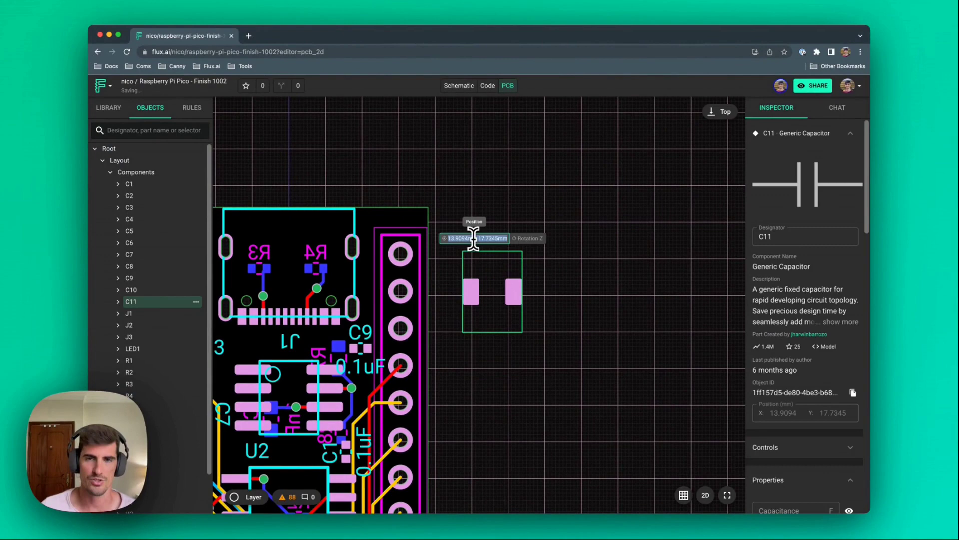
click(559, 293)
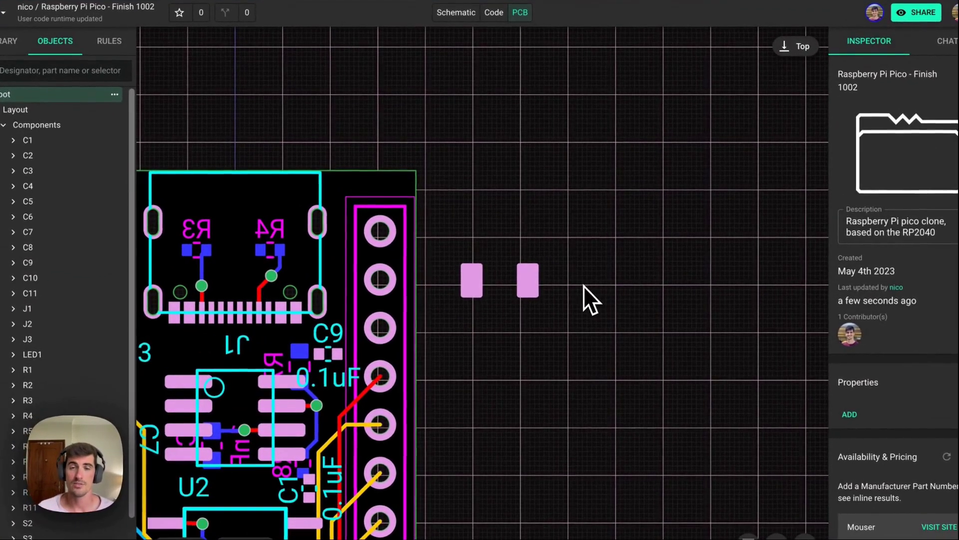
Try routing a trace downward from C11's right pad, switch its bend direction back and forth, and cancel the trace
scroll(526, 288, up, 5)
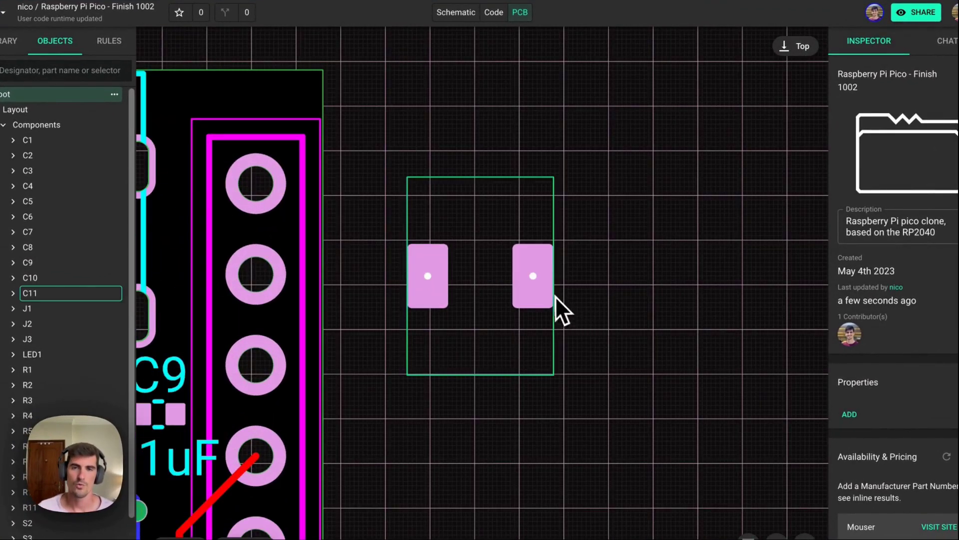
click(534, 277)
drag(535, 278, 509, 280)
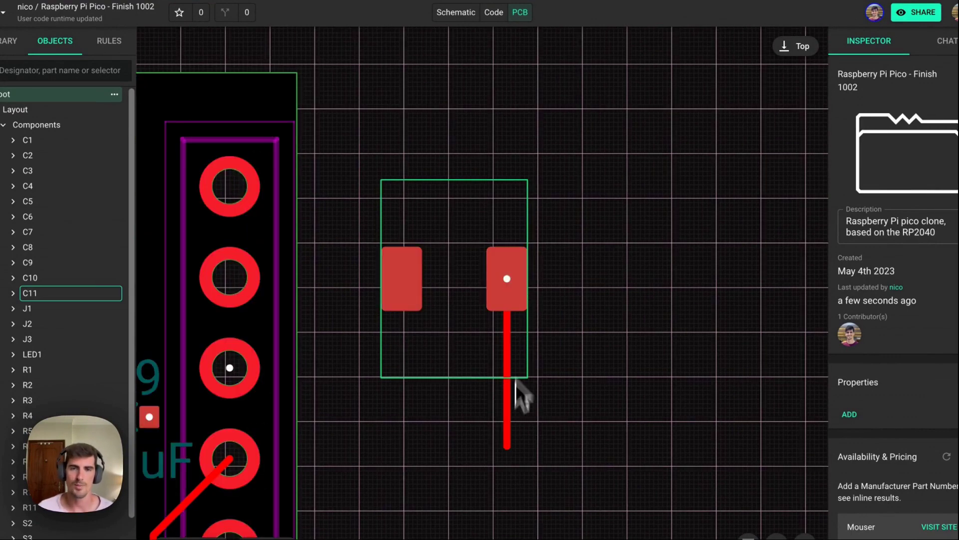
mouse_move(517, 379)
mouse_down()
mouse_move(400, 493)
mouse_move(395, 437)
mouse_move(511, 293)
mouse_move(500, 322)
mouse_move(508, 393)
mouse_up()
key(space)
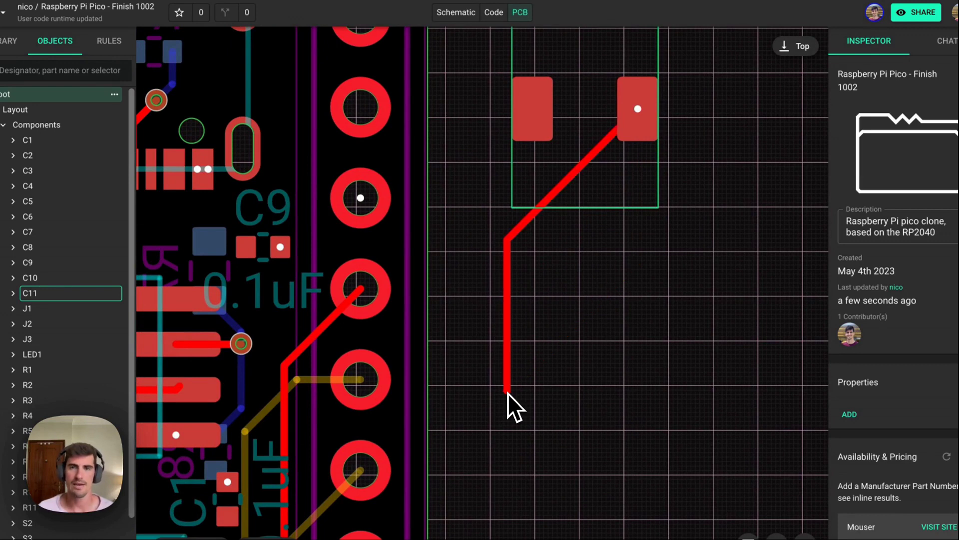
key(space)
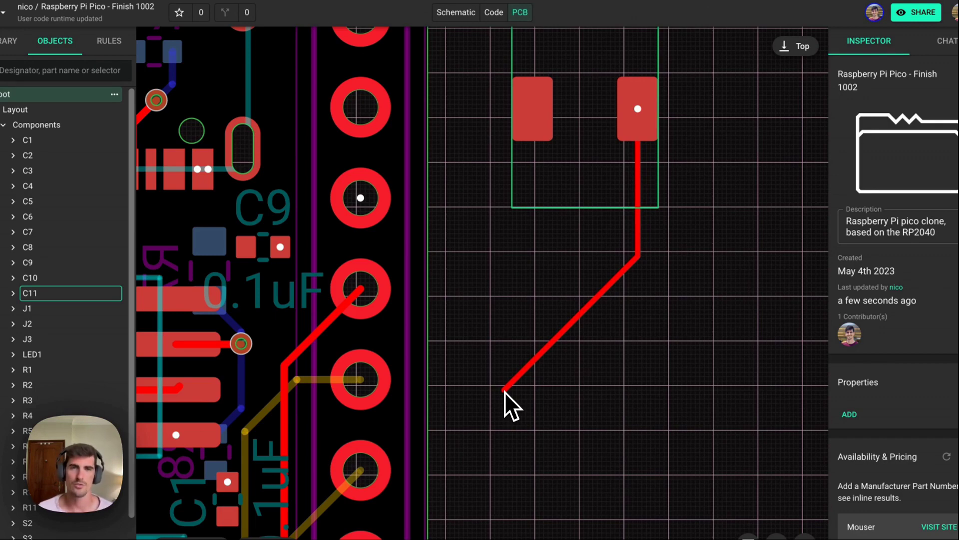
key(Escape)
Select the board's Layout object and examine its size and corner radius controls
scroll(505, 392, down, 5)
drag(505, 392, 690, 453)
drag(683, 355, 731, 395)
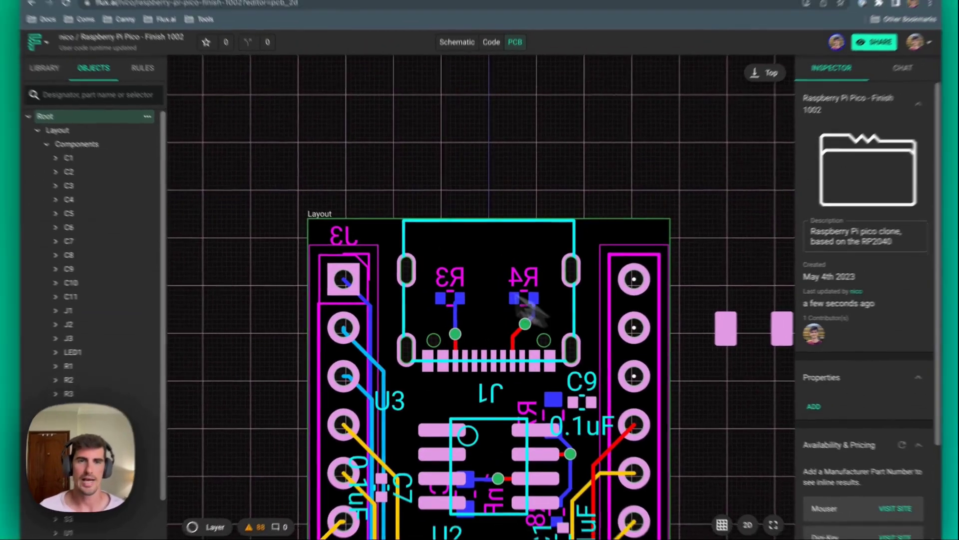
click(325, 214)
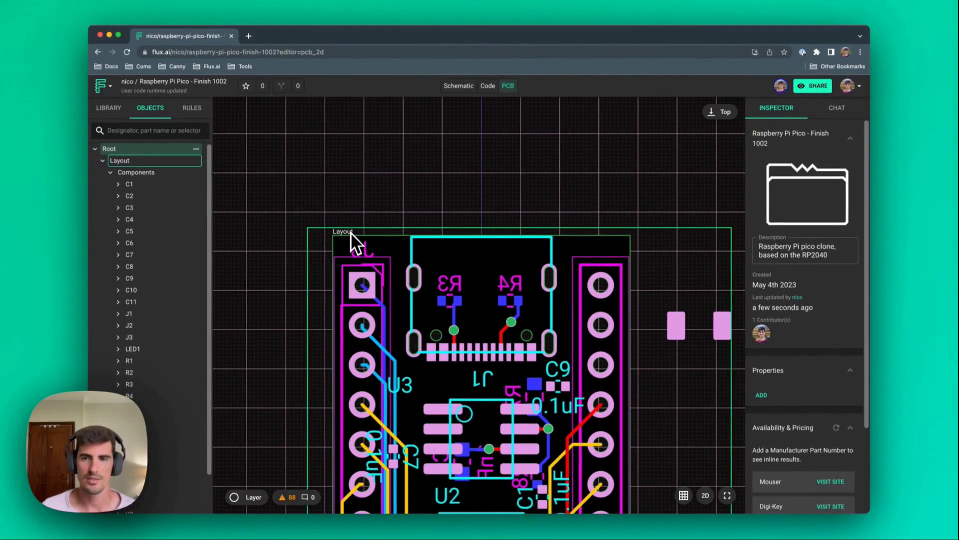
click(350, 233)
click(367, 224)
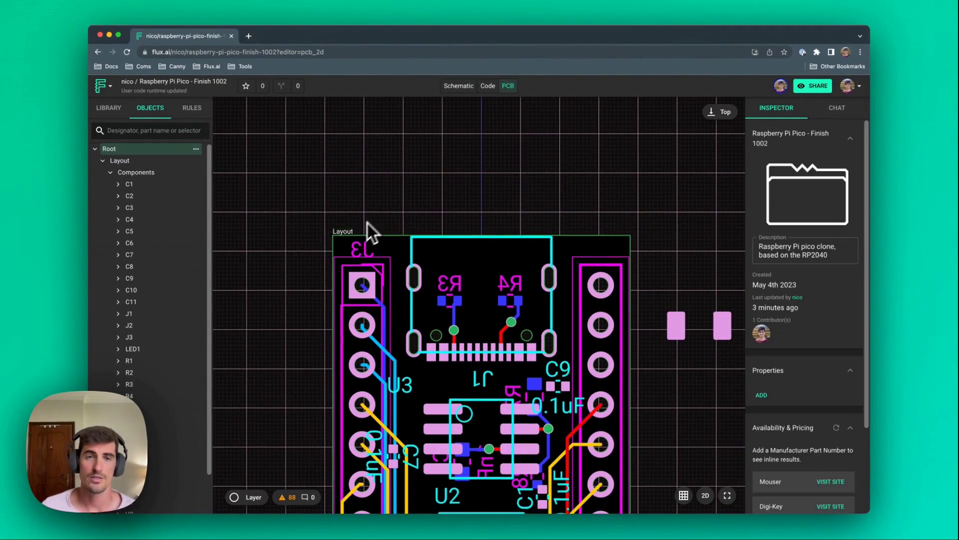
click(349, 235)
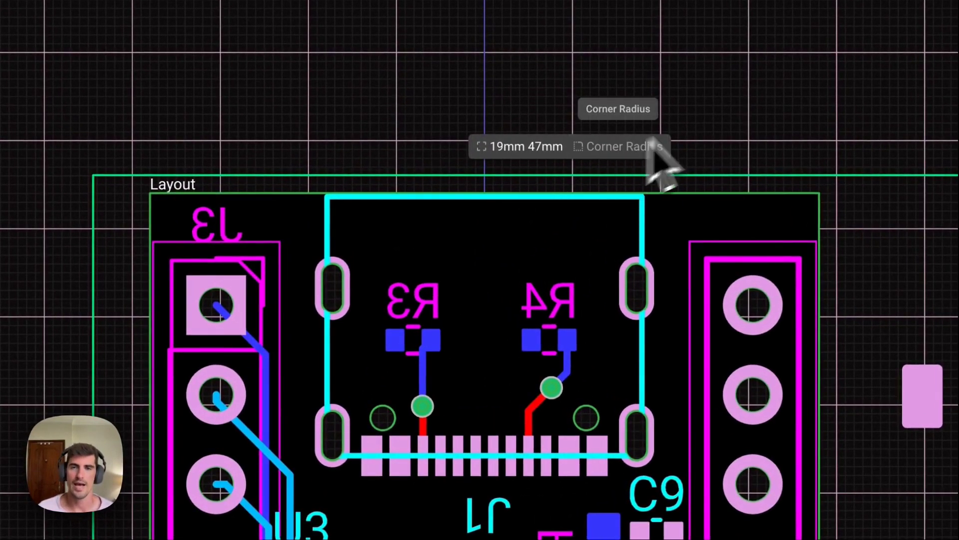
click(731, 95)
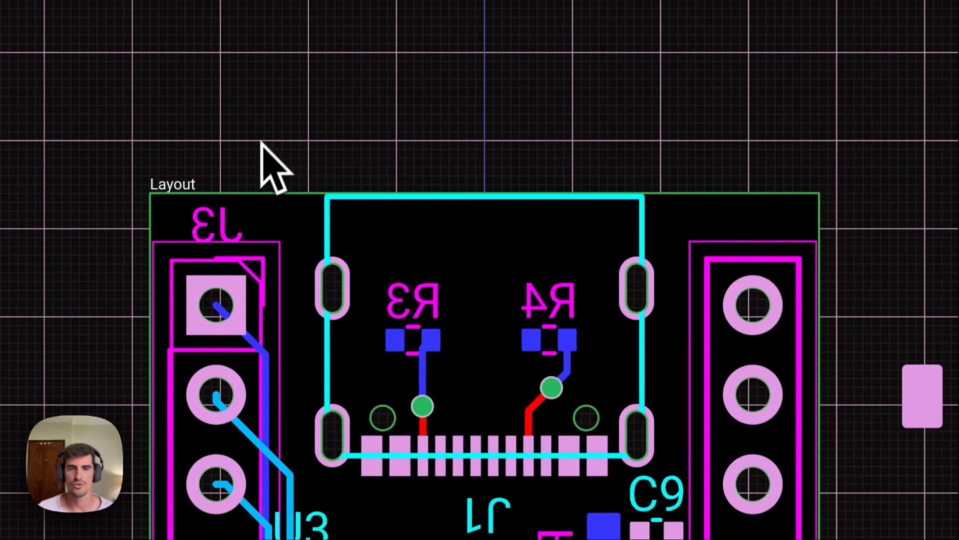
Add a Layout Shape rule to the object-specific rules of the board's Layout object
click(175, 185)
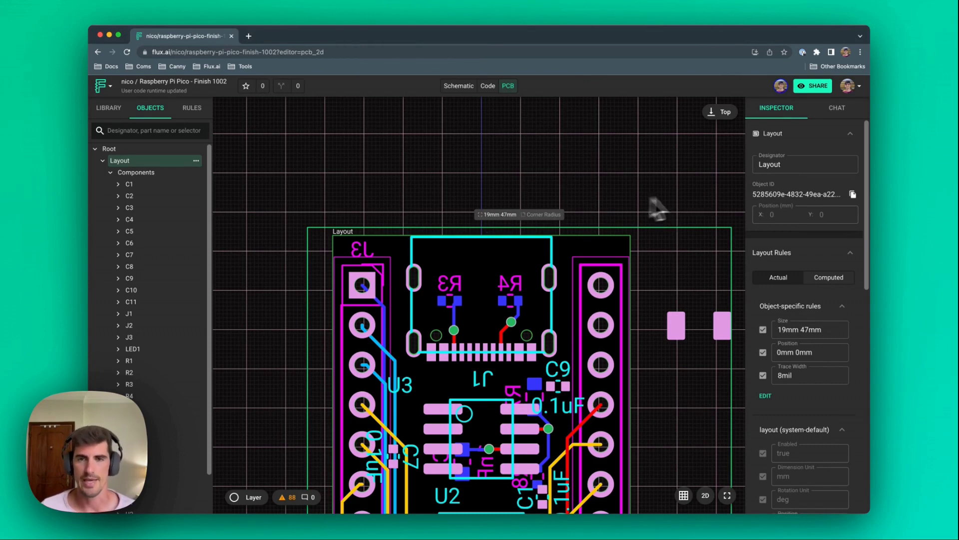
click(362, 229)
click(362, 231)
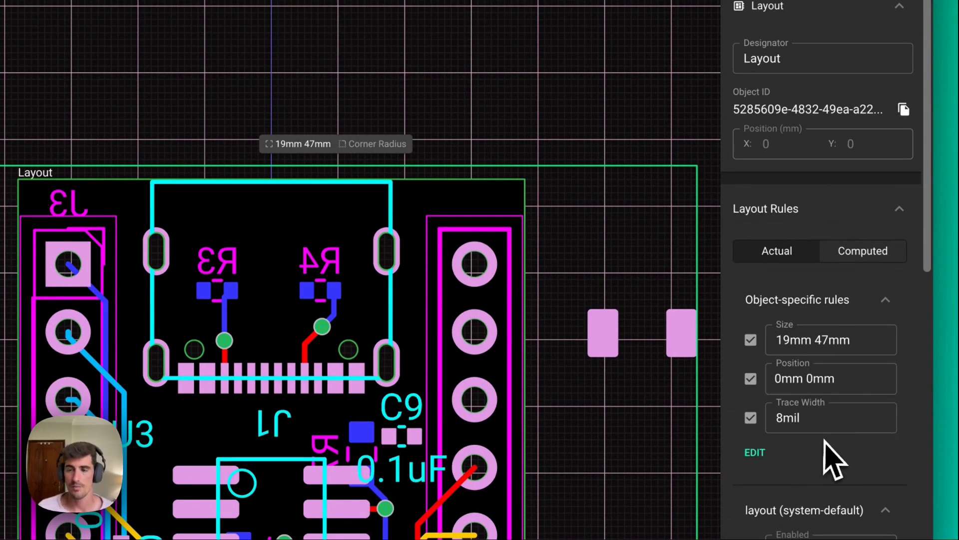
click(756, 453)
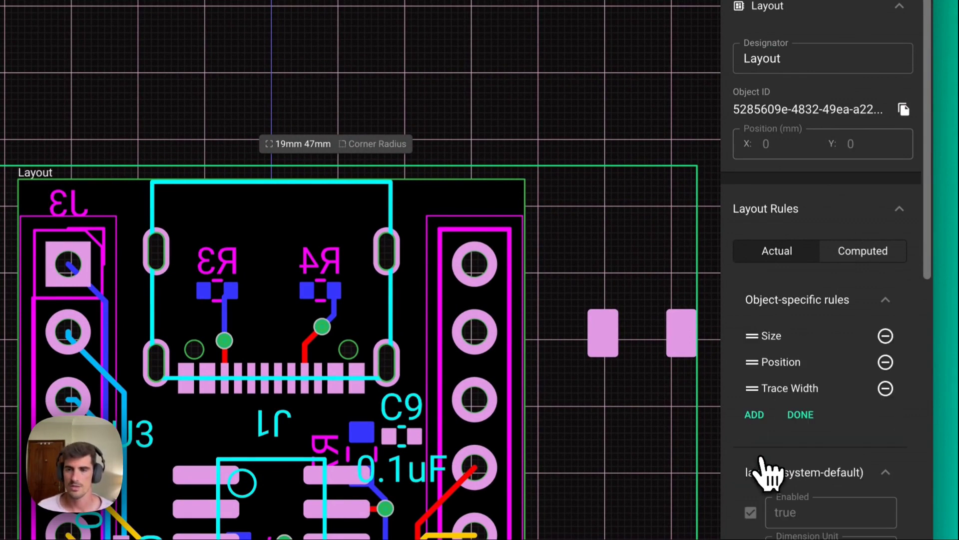
click(754, 415)
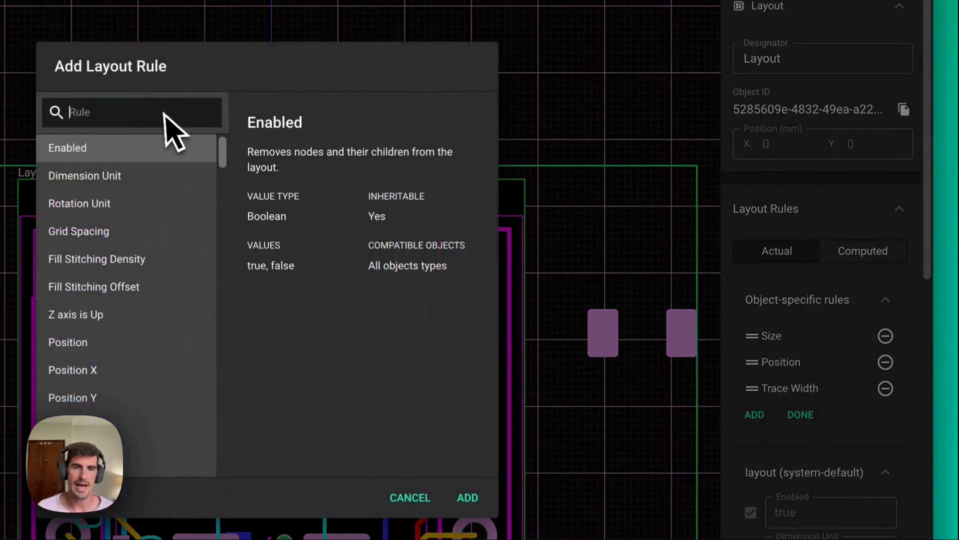
text(shape)
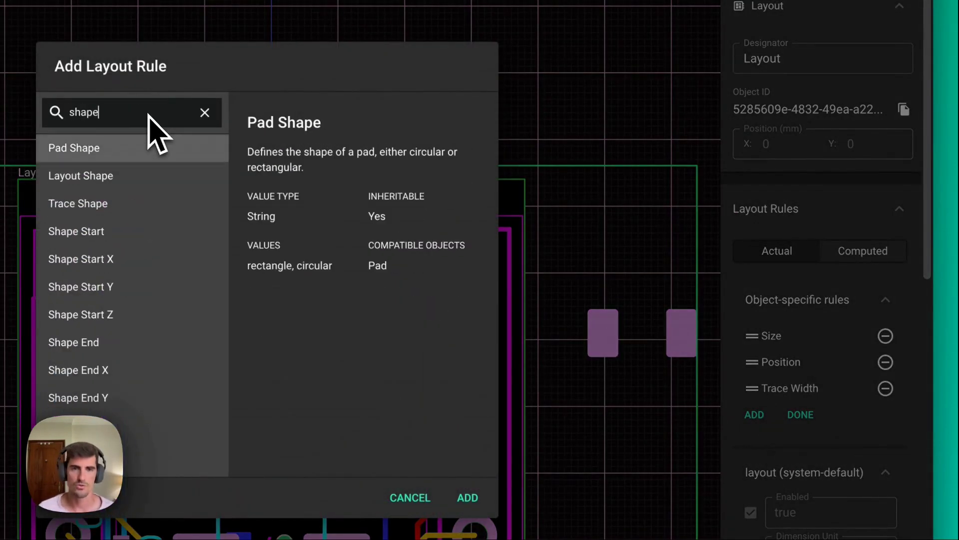
click(167, 175)
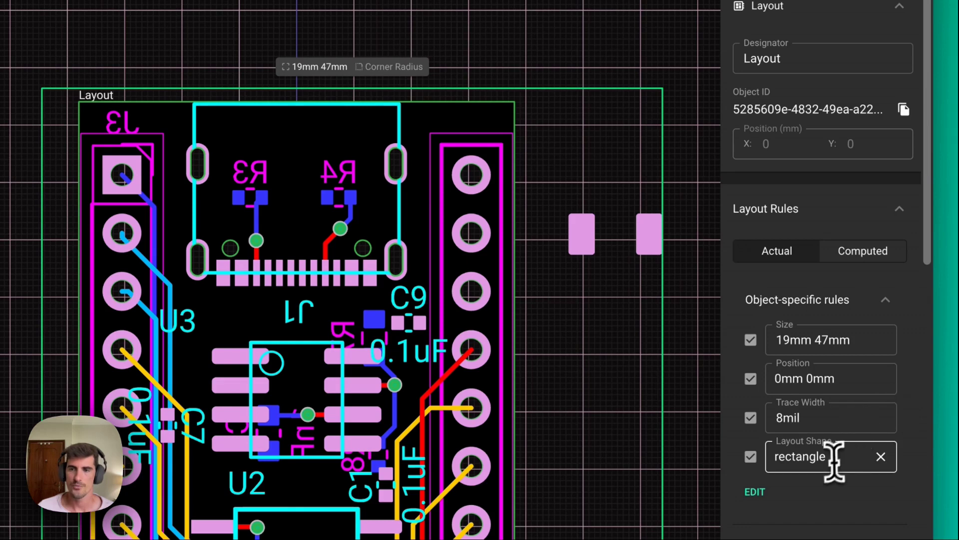
Set the Layout Shape rule to circular, view the board outline, and disable the rule
click(835, 459)
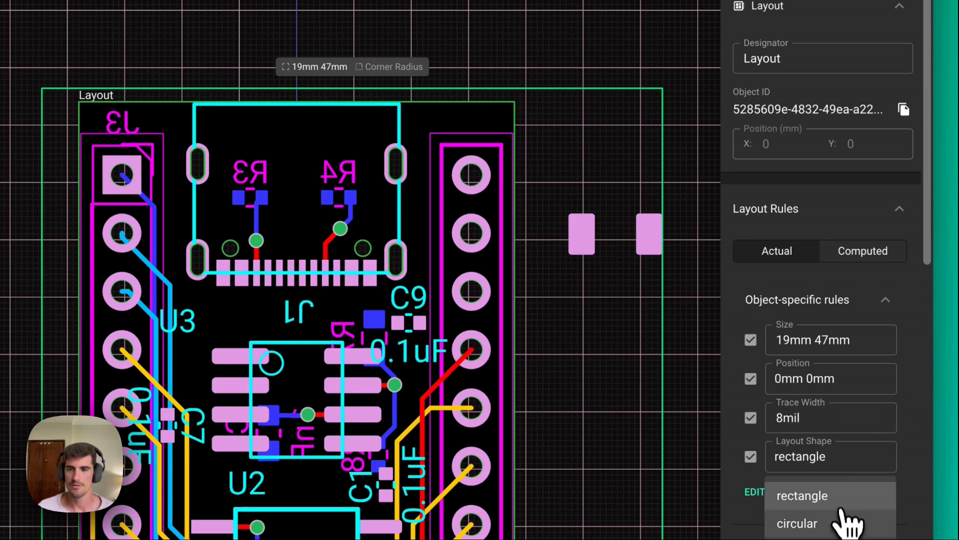
click(847, 527)
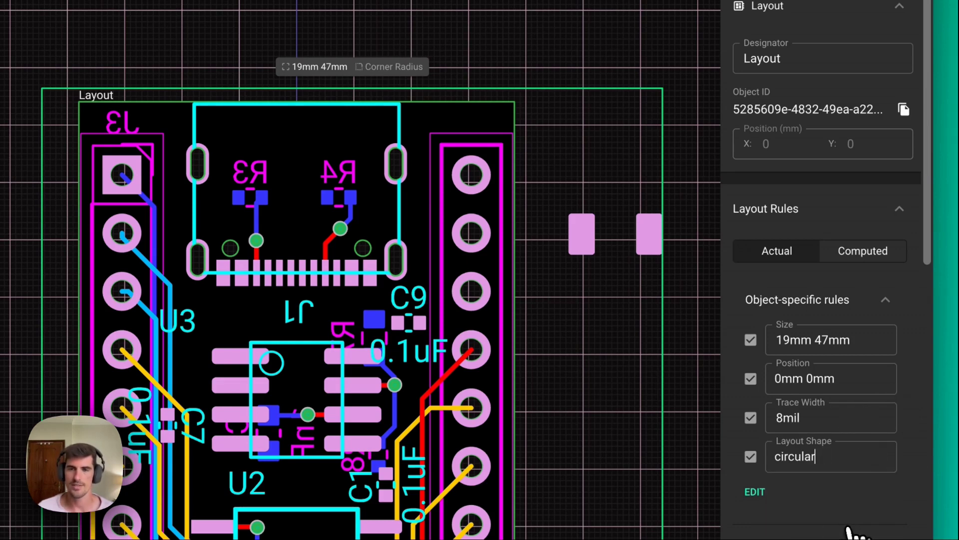
drag(609, 537, 562, 215)
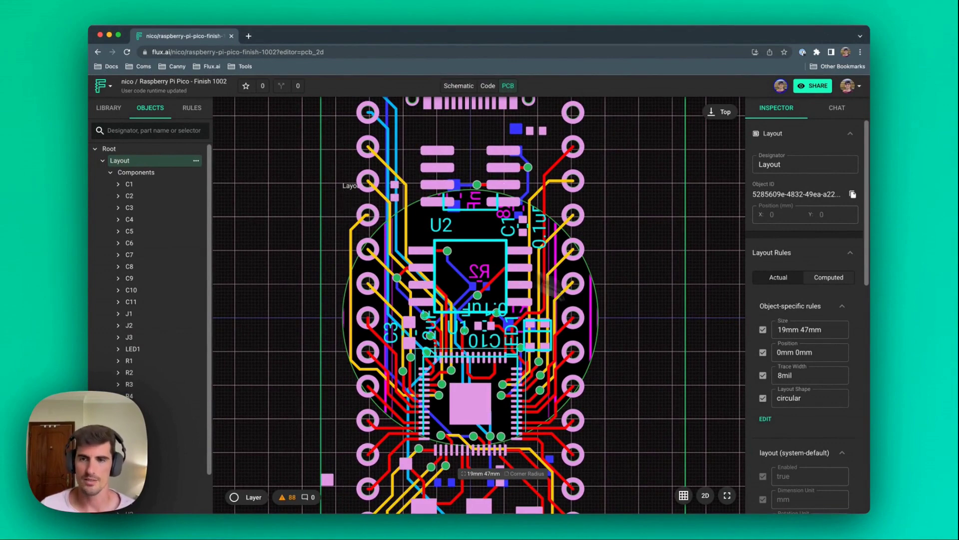
click(724, 335)
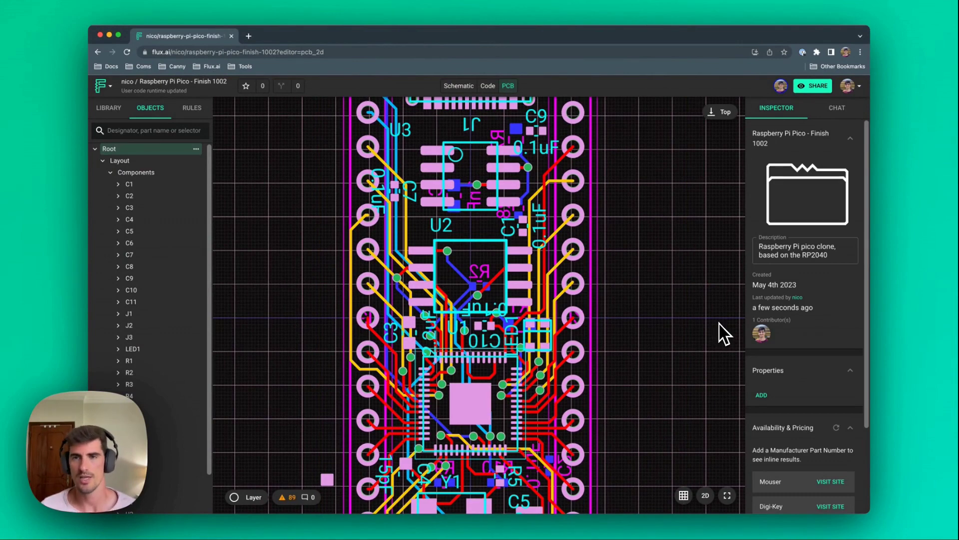
Add the layout.dxf file to the project's assets with the id layout
scroll(719, 324, up, 2)
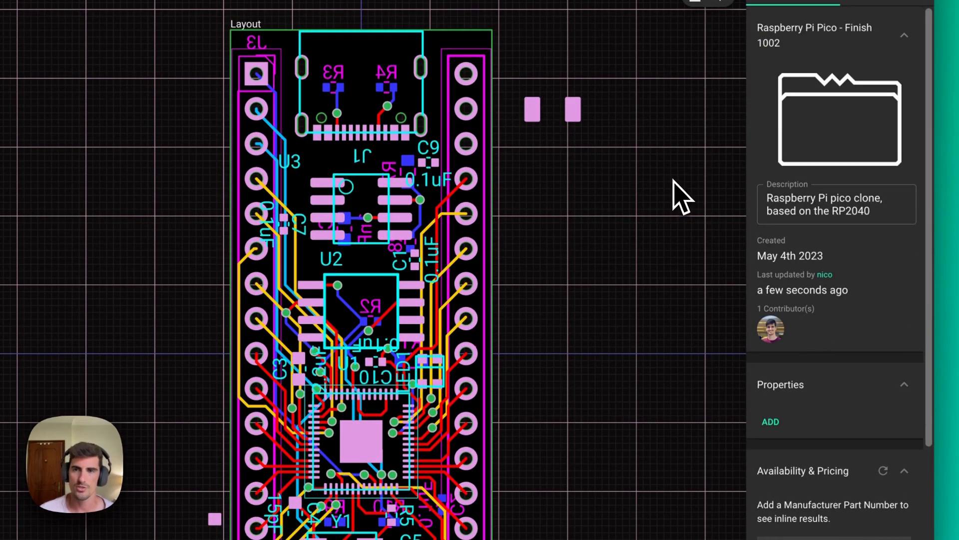
drag(780, 275, 863, 381)
scroll(850, 374, down, 1)
click(719, 369)
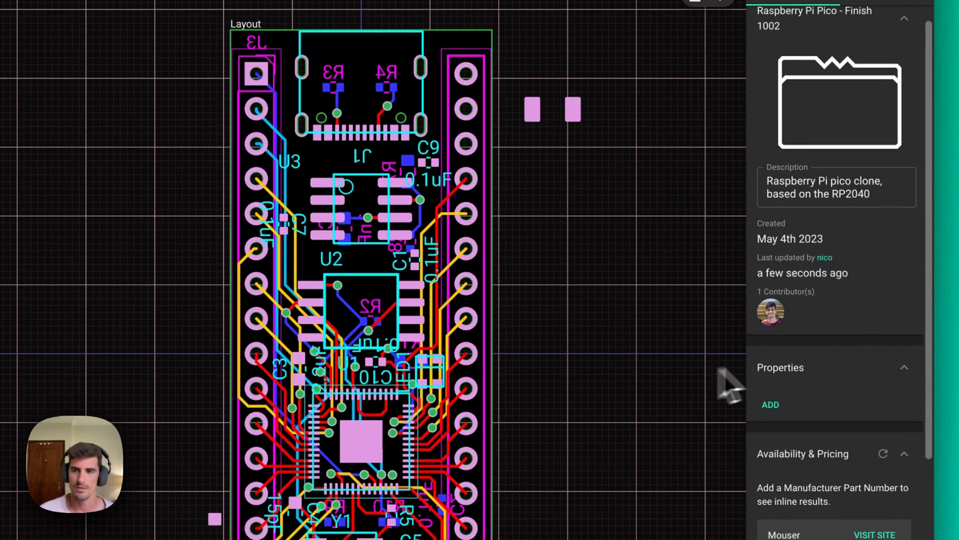
scroll(799, 367, down, 4)
click(768, 519)
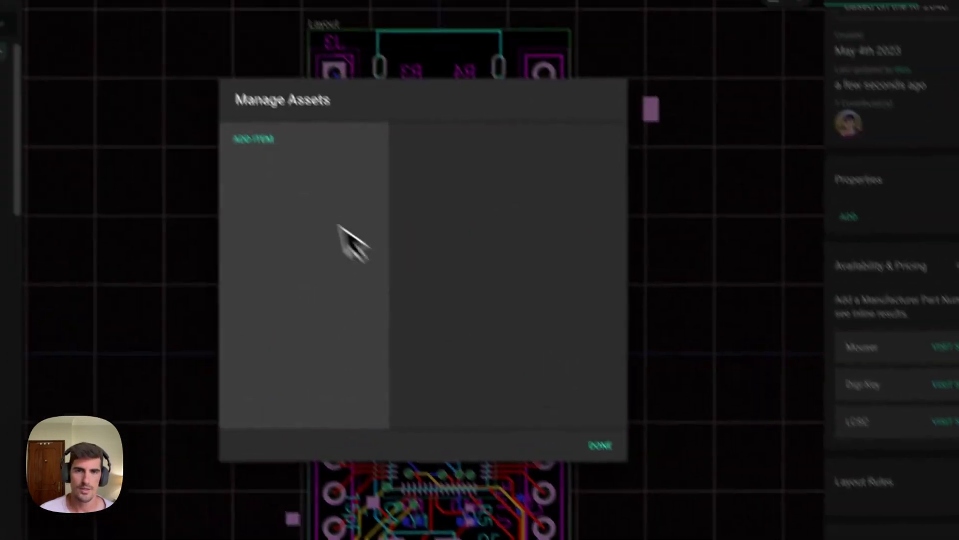
click(272, 140)
double_click(359, 223)
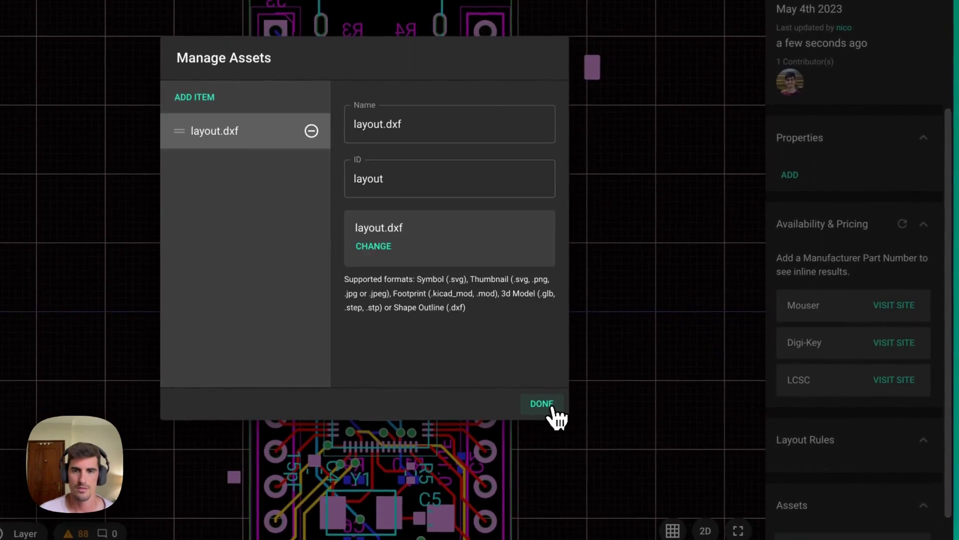
click(553, 408)
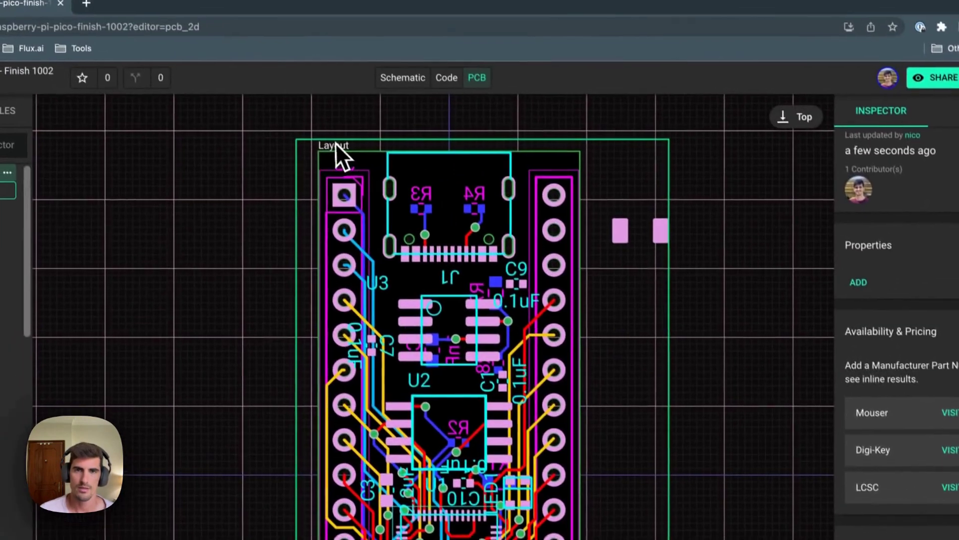
Add an Asset rule to the object-specific rules of the board's Layout object
click(306, 77)
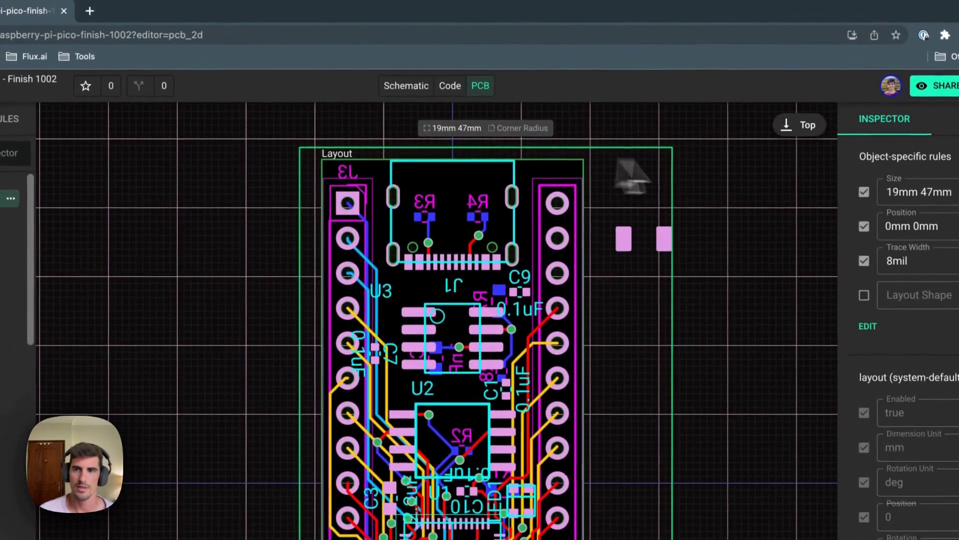
click(832, 250)
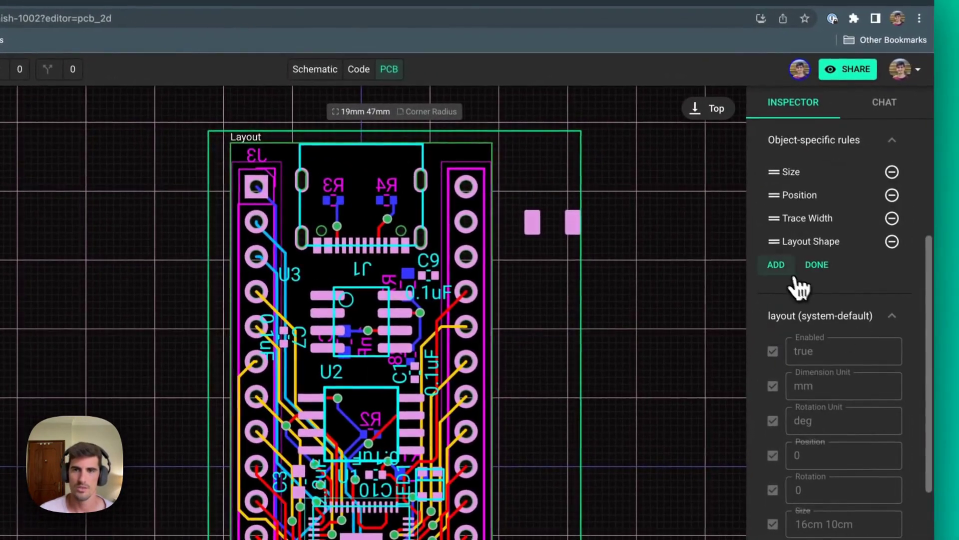
click(780, 265)
text(ass)
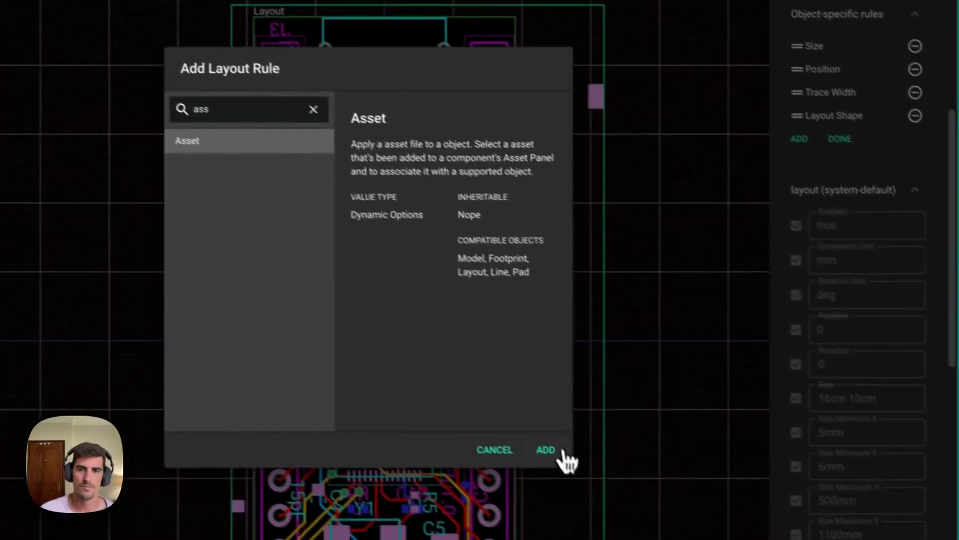
click(629, 499)
click(923, 189)
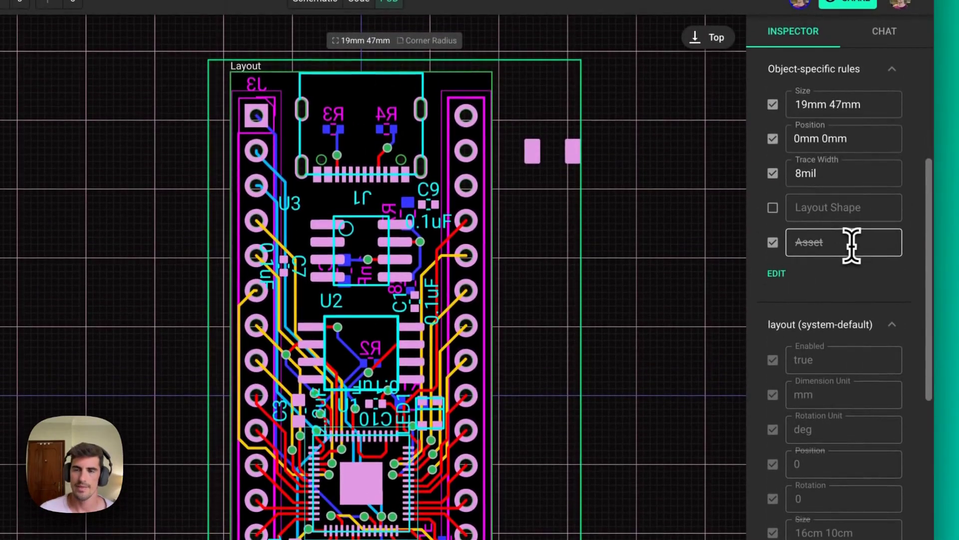
Set the Asset rule to layout and view the board outline it defines
click(850, 220)
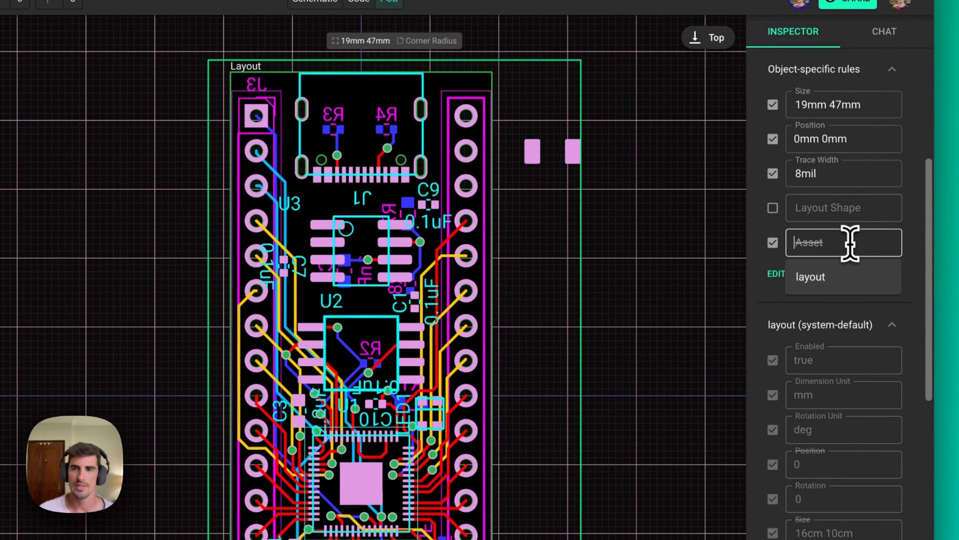
click(837, 278)
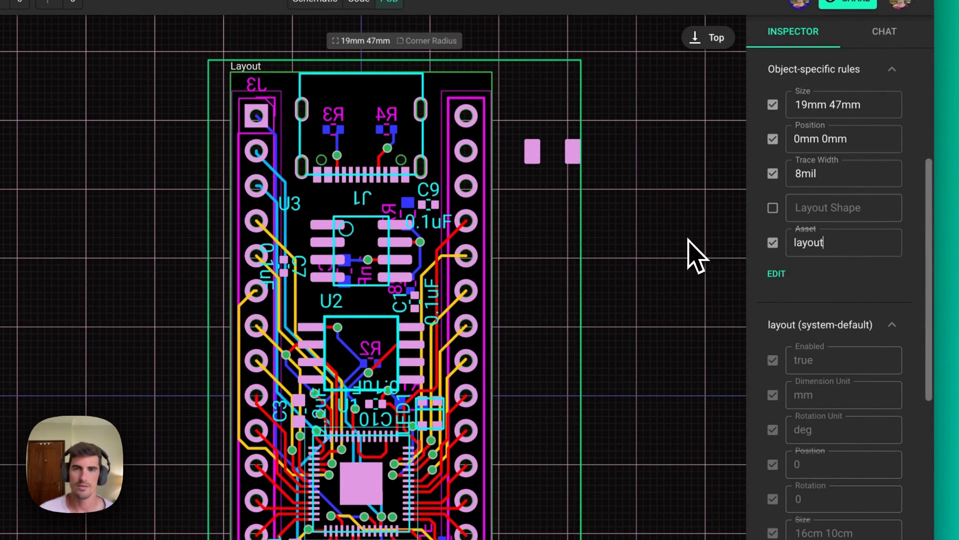
click(685, 317)
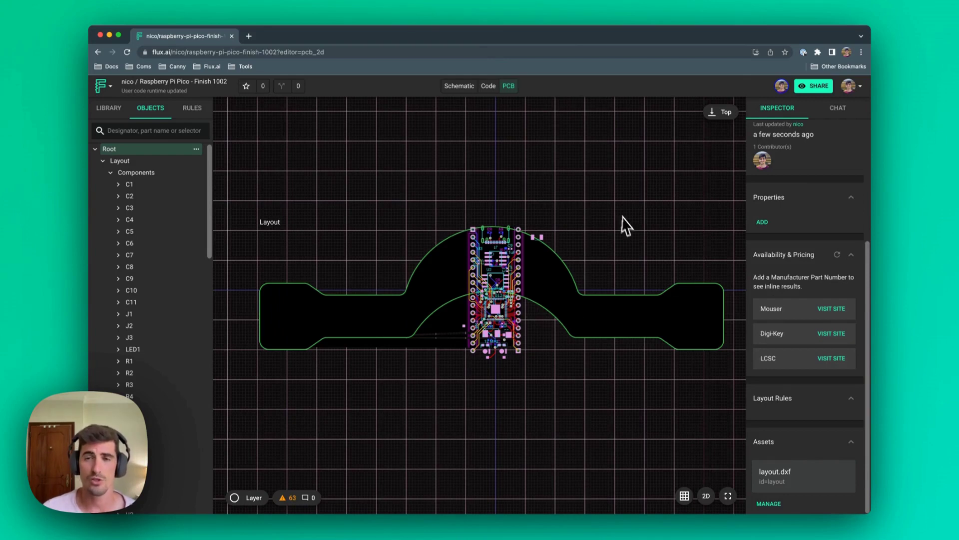
Disable the Asset rule on the board's Layout object
click(277, 225)
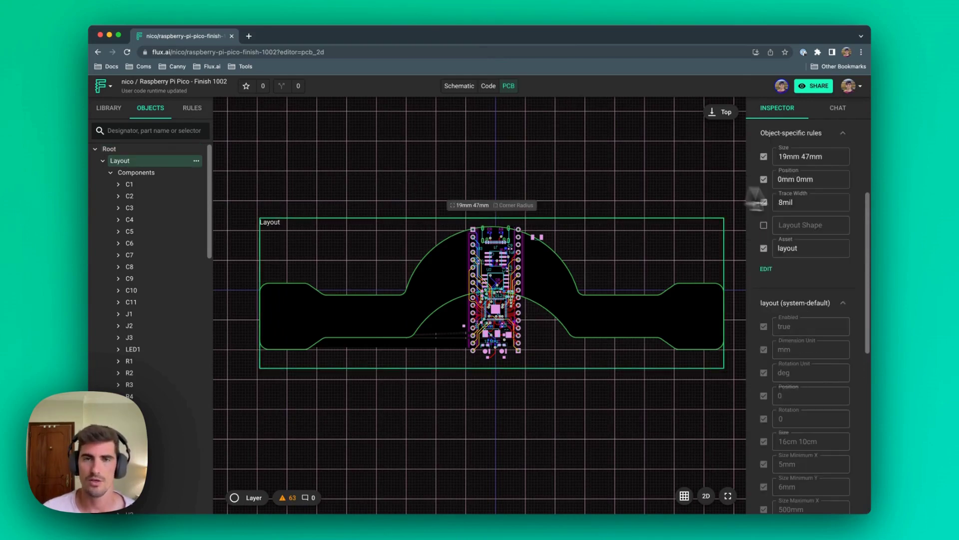
click(764, 248)
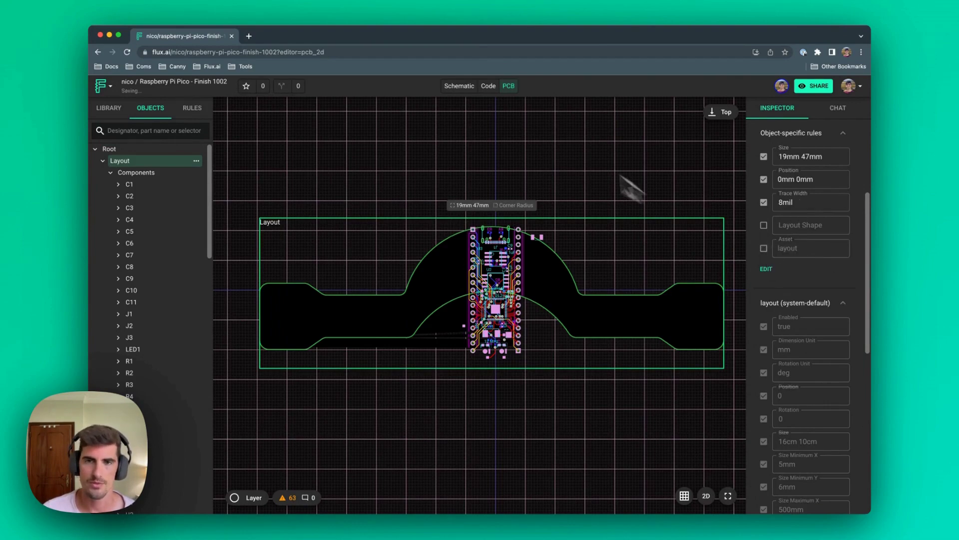
click(614, 135)
Examine the row of pads on connector J1 and the traces and vias that leave them toward R3 and R4
scroll(486, 268, up, 5)
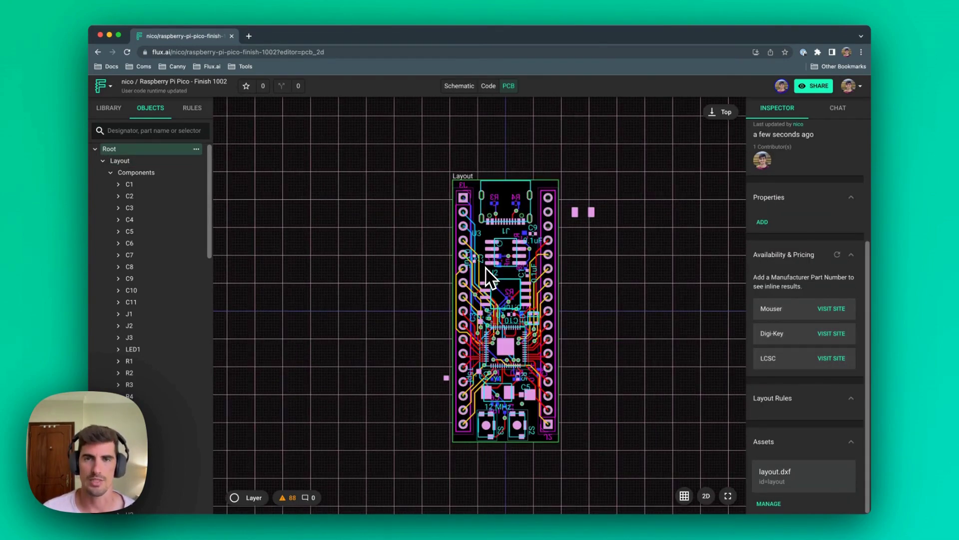
scroll(575, 290, up, 2)
scroll(499, 307, up, 3)
scroll(492, 299, up, 3)
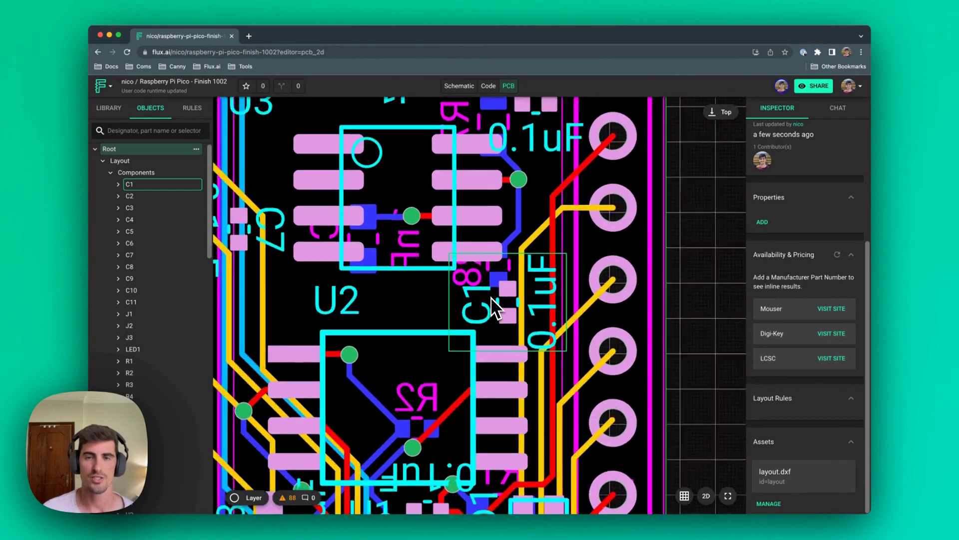
scroll(561, 256, up, 2)
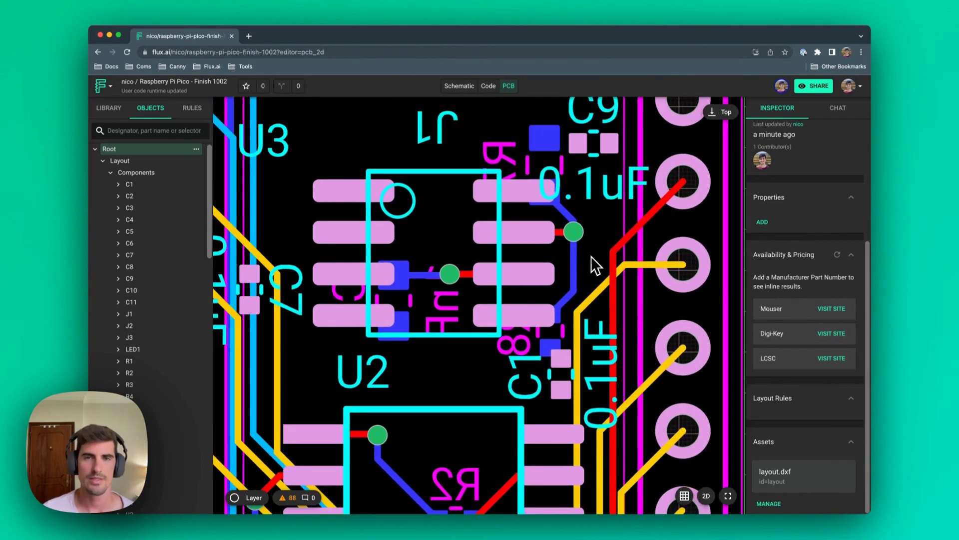
drag(591, 256, 616, 357)
drag(507, 208, 521, 312)
scroll(455, 205, up, 1)
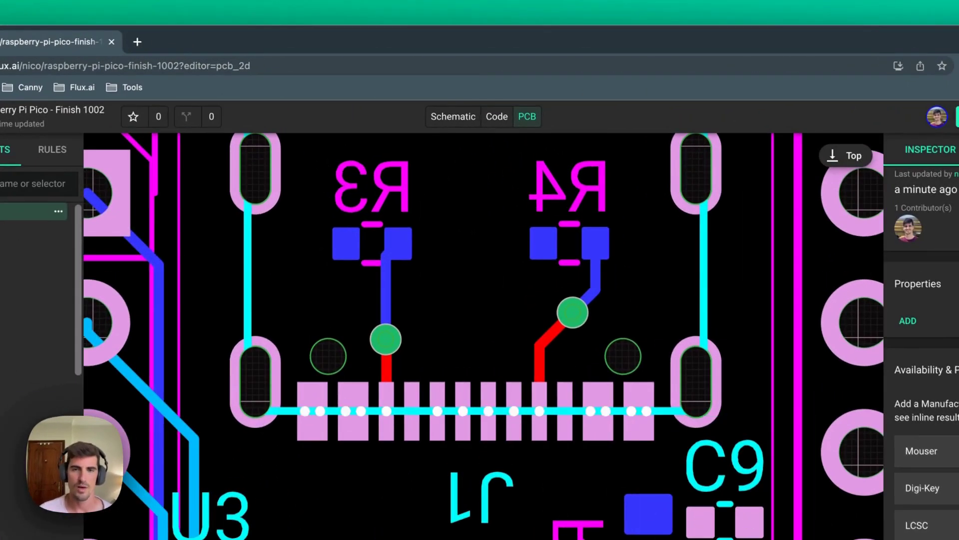
scroll(478, 455, up, 2)
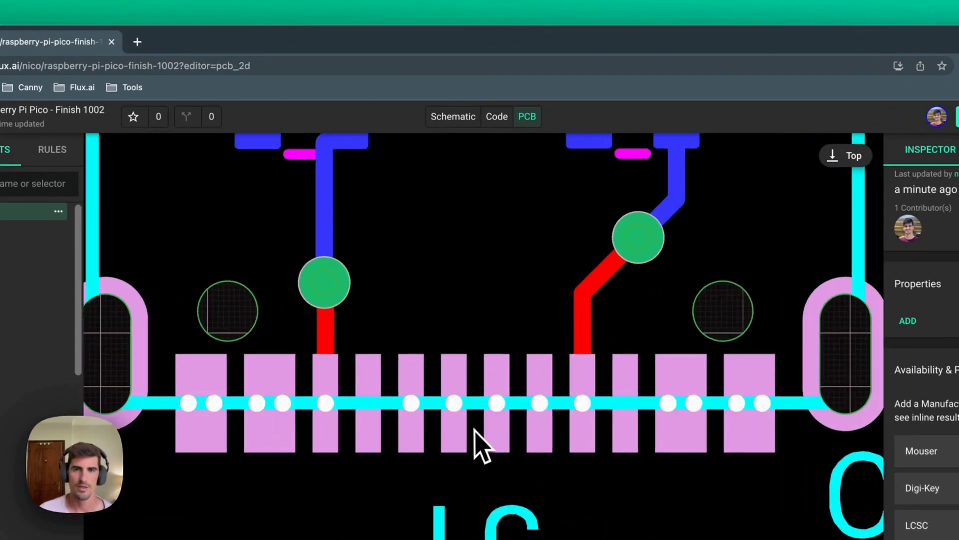
scroll(480, 445, down, 3)
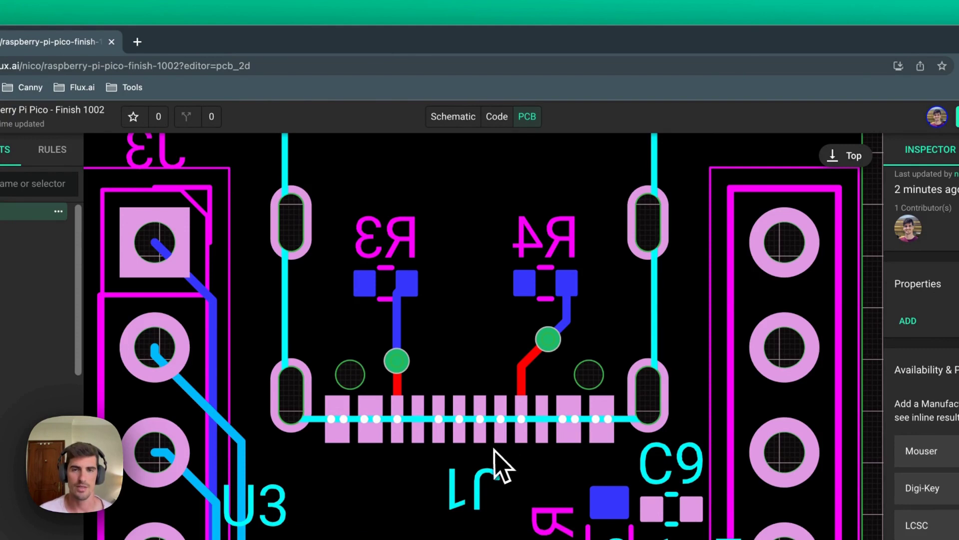
scroll(484, 455, up, 2)
scroll(464, 447, up, 2)
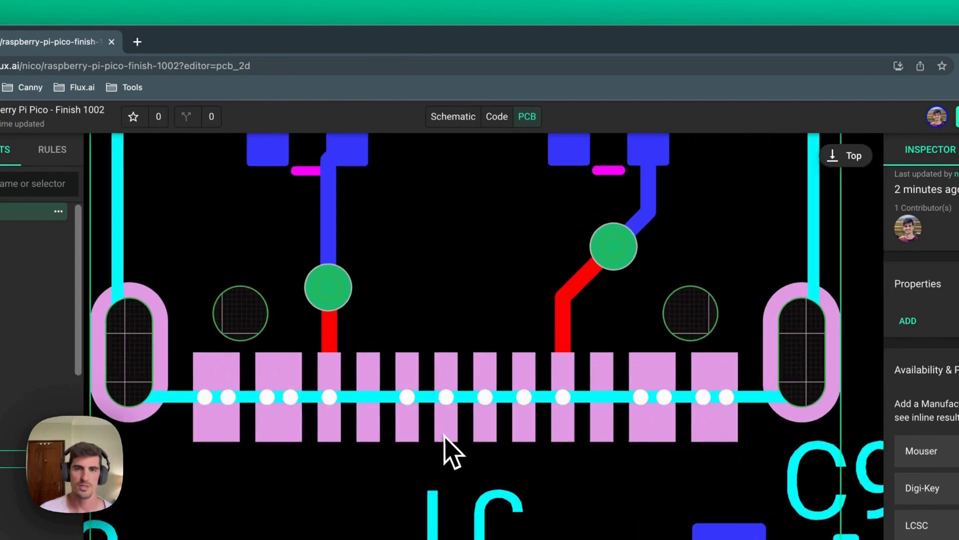
scroll(451, 402, up, 2)
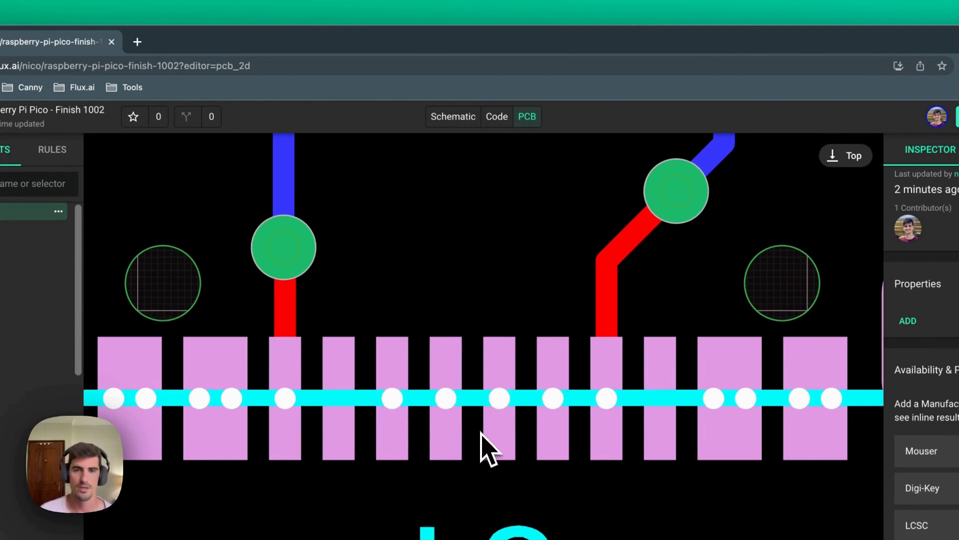
Try routing a differential pair downward from J1's middle pads with a flipped bend direction and a wider trace width, and cancel it
click(399, 406)
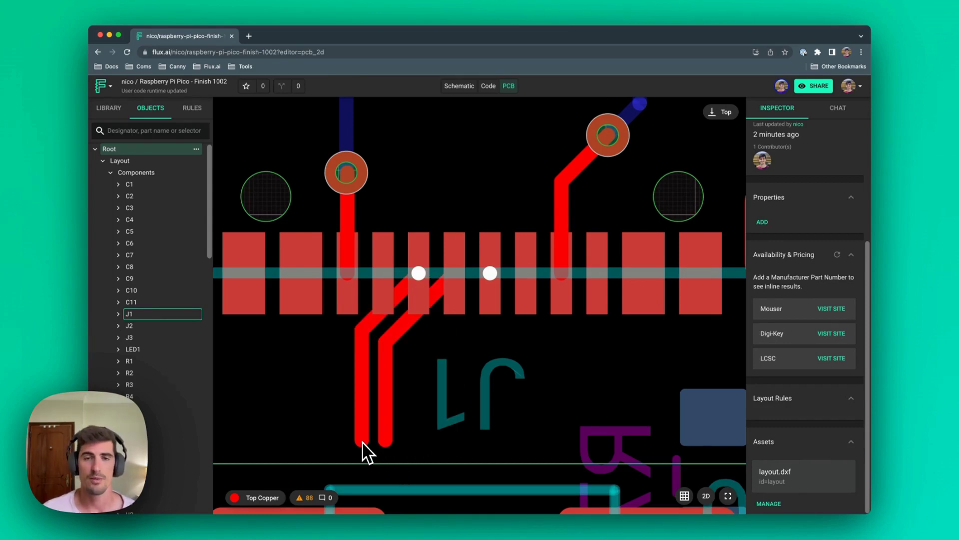
key(f)
key(w)
key(w)
key(w)
key(w)
key(w)
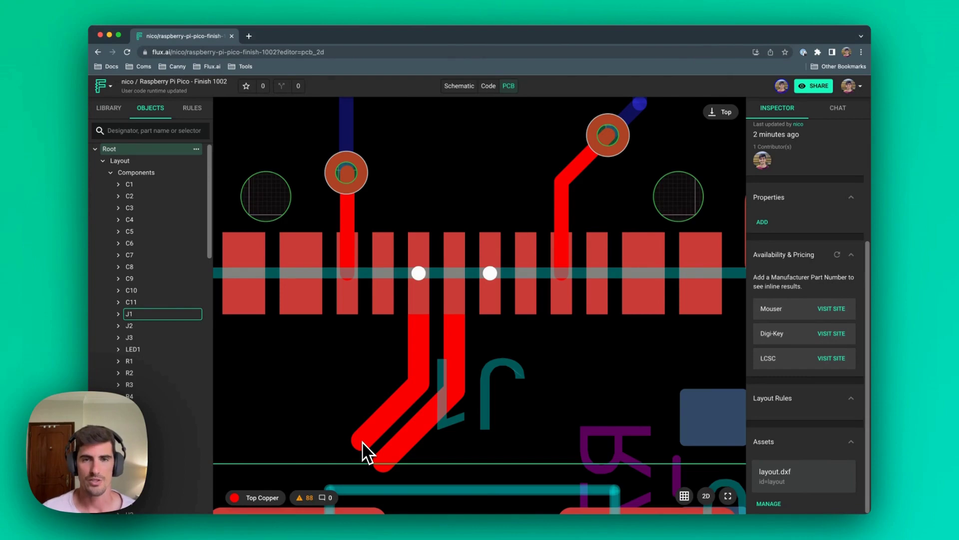
key(Escape)
Route a differential pair straight down from J1's middle pads, place vias to Mid-Layer 1, and end it with a short diagonal section
click(421, 278)
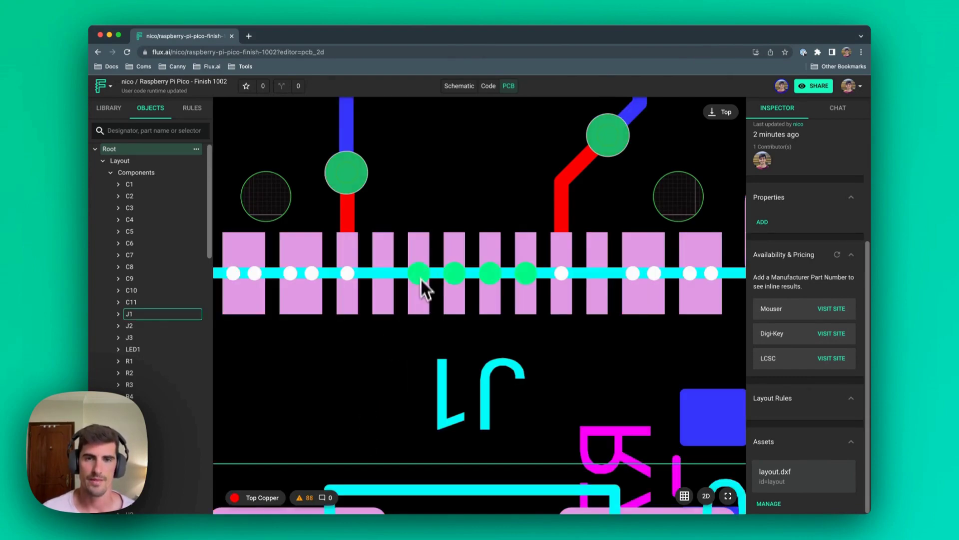
click(421, 280)
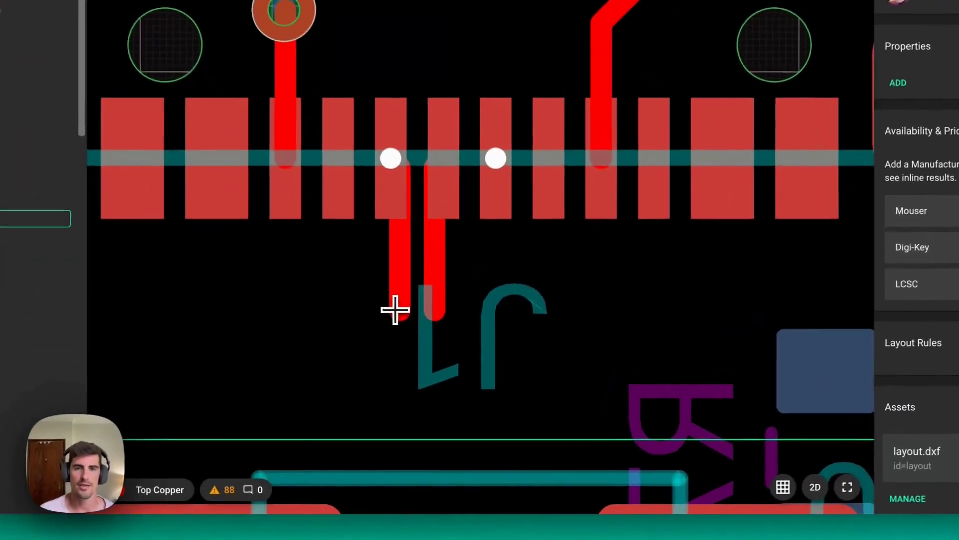
key(v)
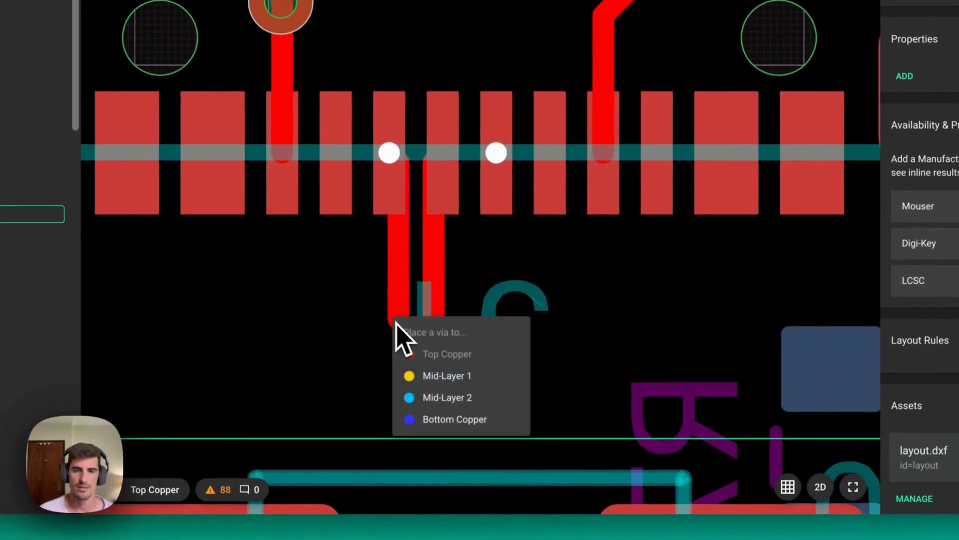
click(448, 377)
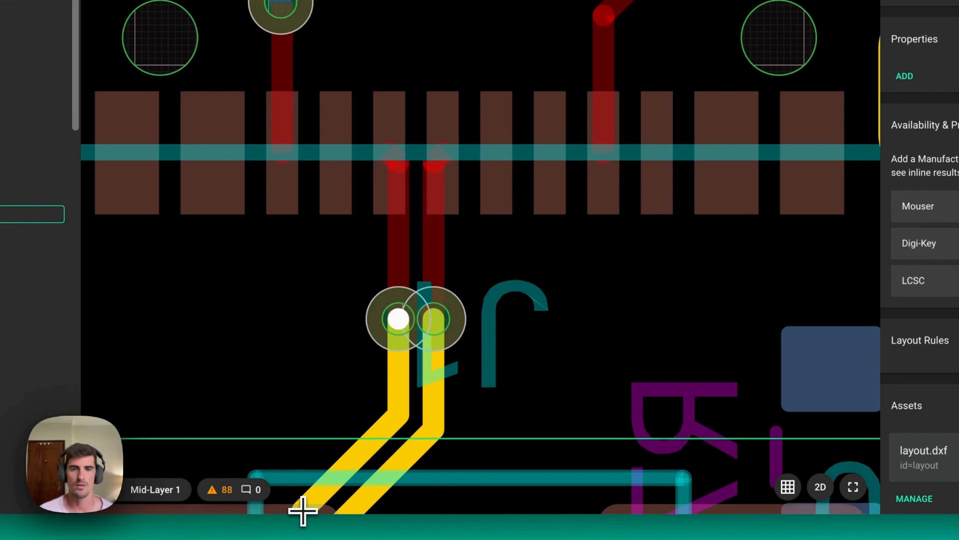
double_click(347, 418)
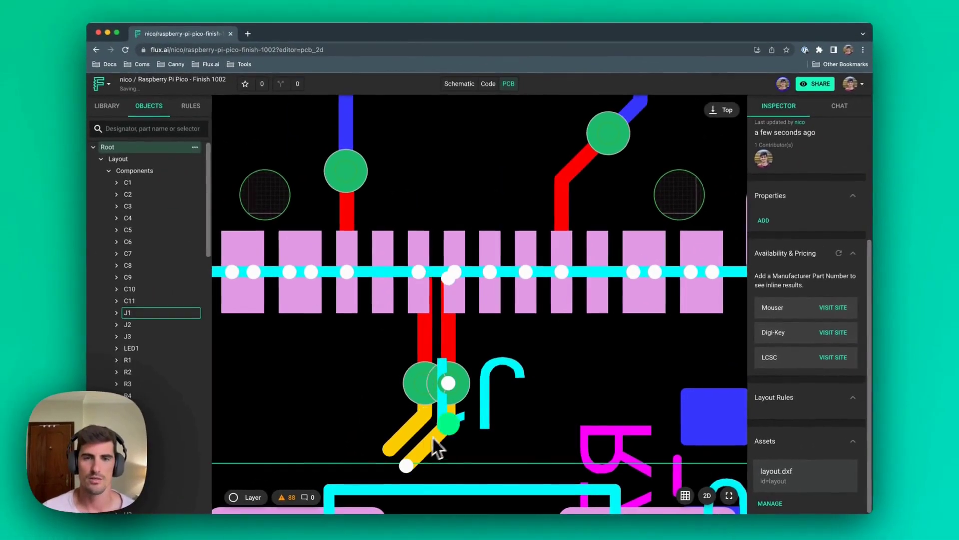
key(Escape)
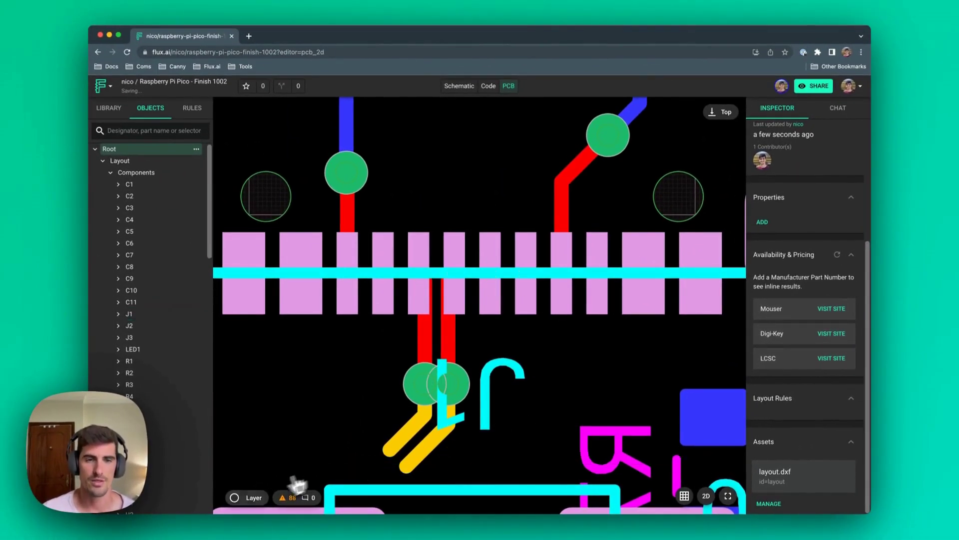
Show the copper fills on the Top Copper and Mid-Layer 1 layers
click(247, 502)
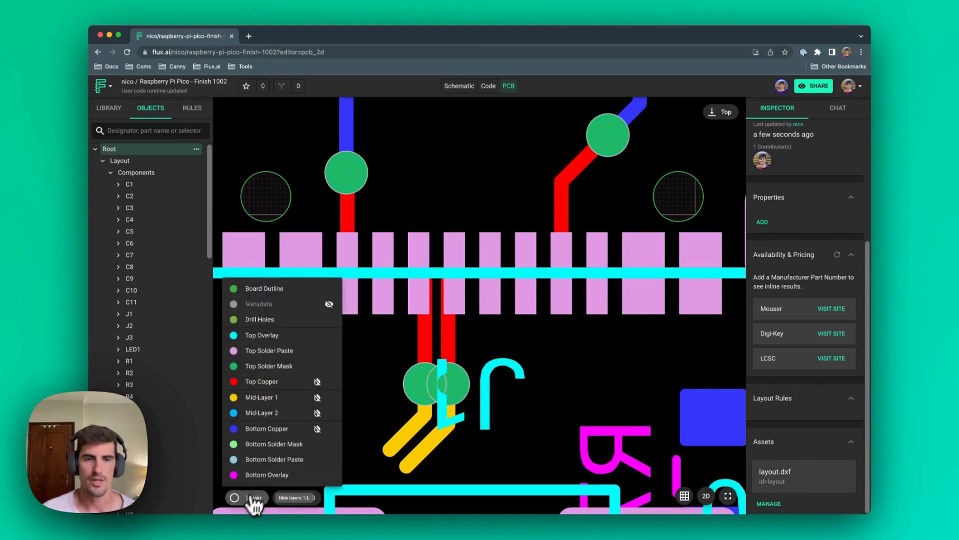
click(316, 382)
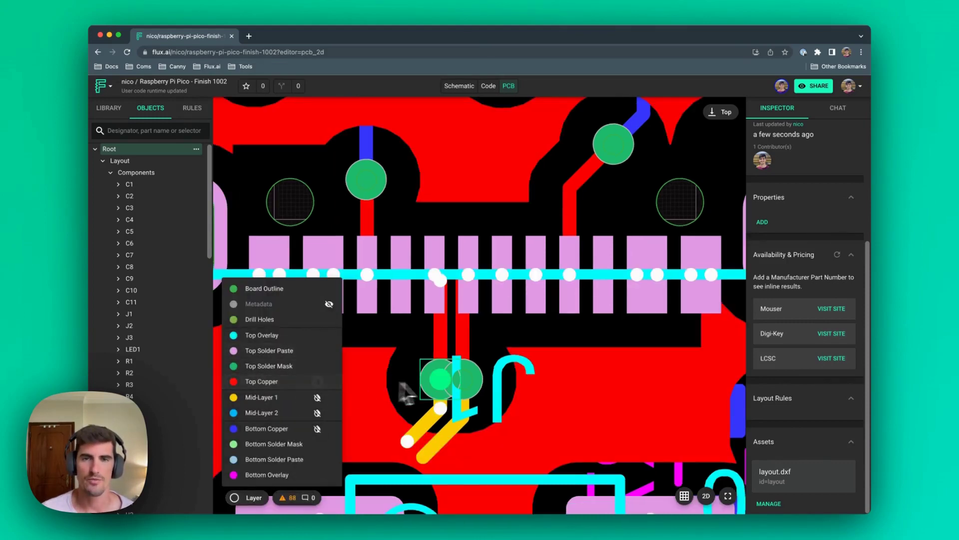
scroll(440, 390, down, 5)
click(317, 397)
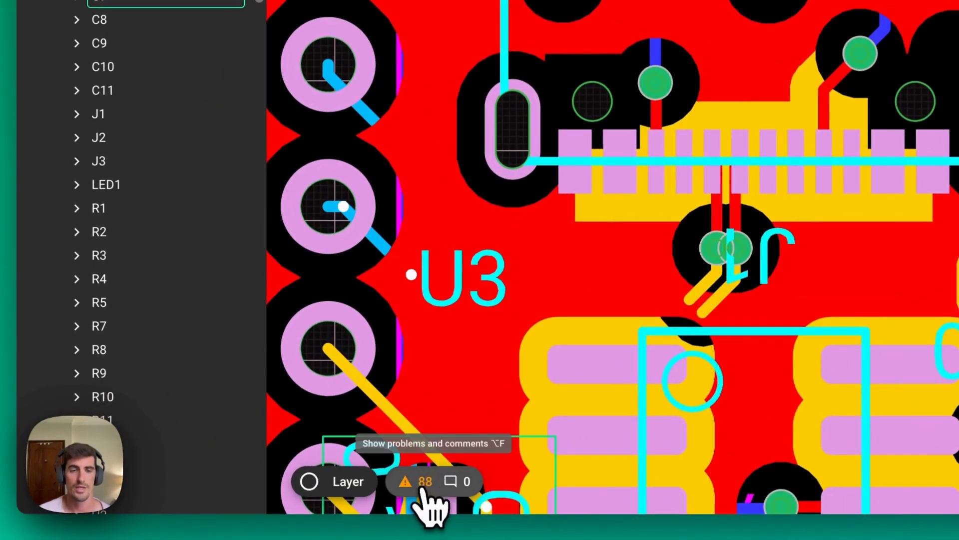
Review the board's problem categories and the project's available export formats
click(378, 483)
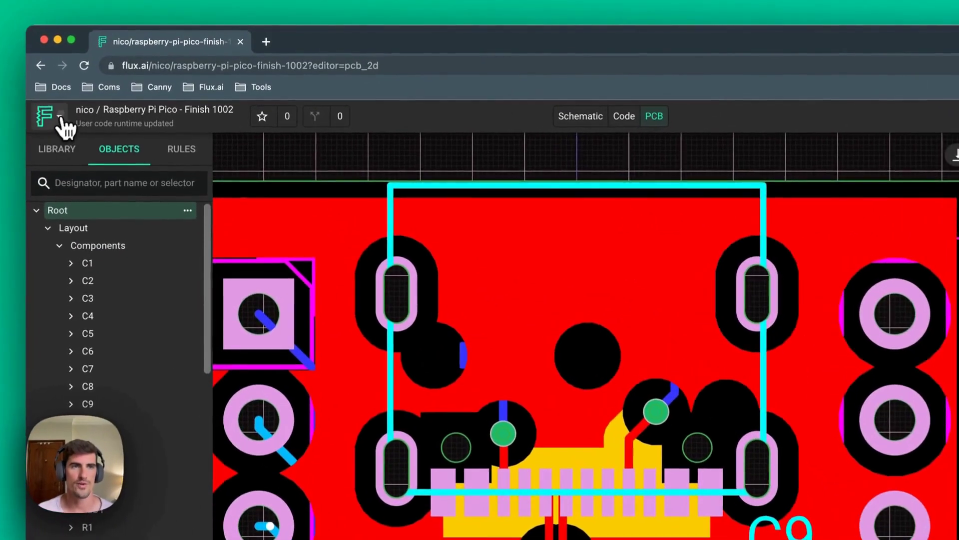
click(110, 86)
mouse_move(161, 261)
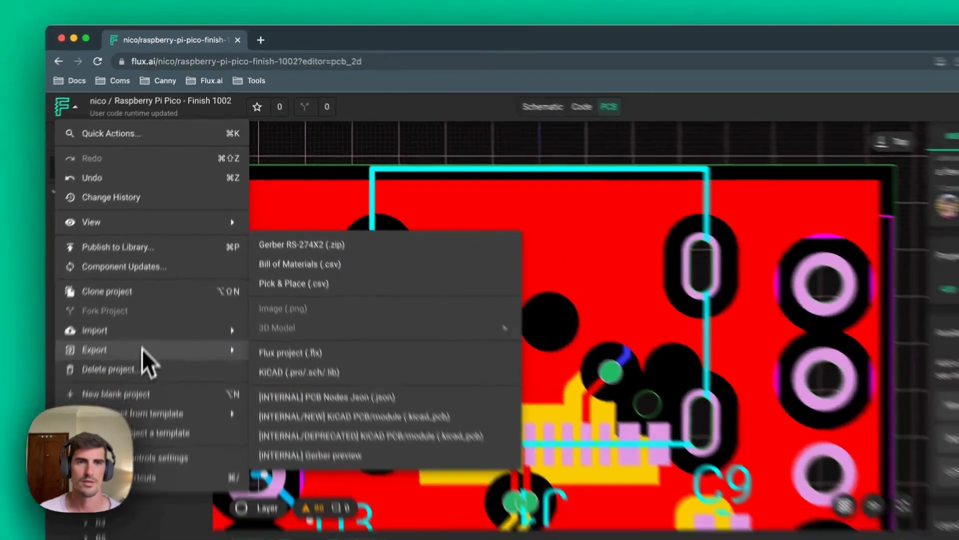
click(467, 166)
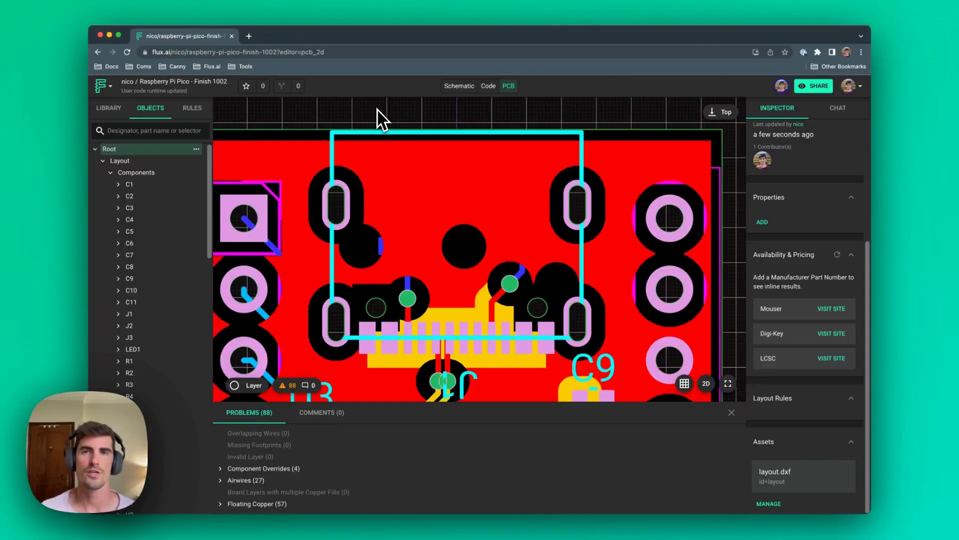